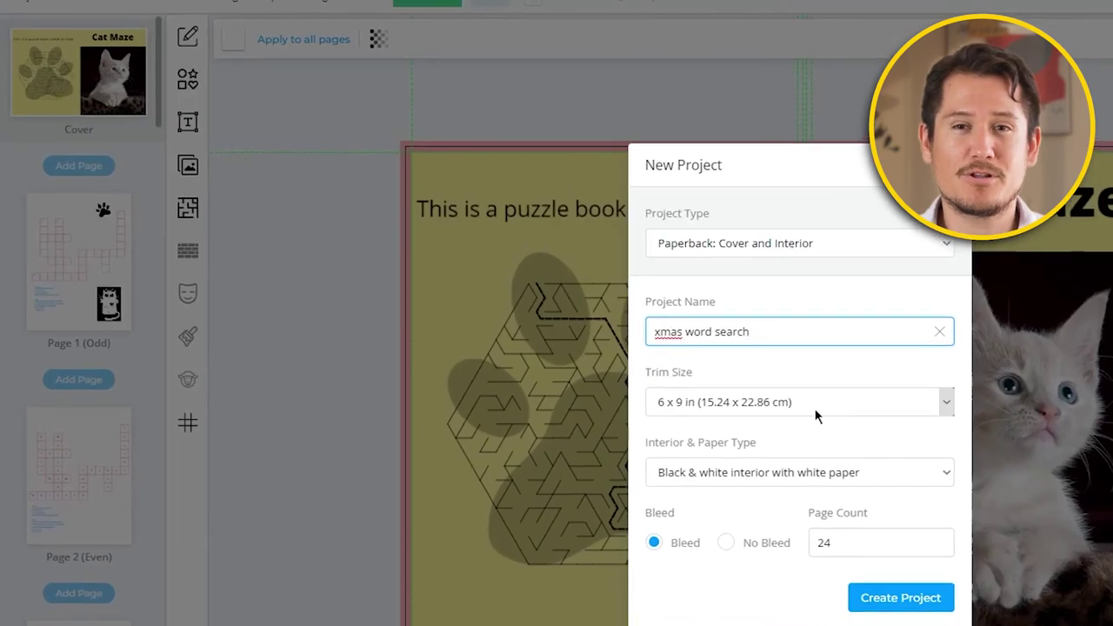
left_click(749, 364)
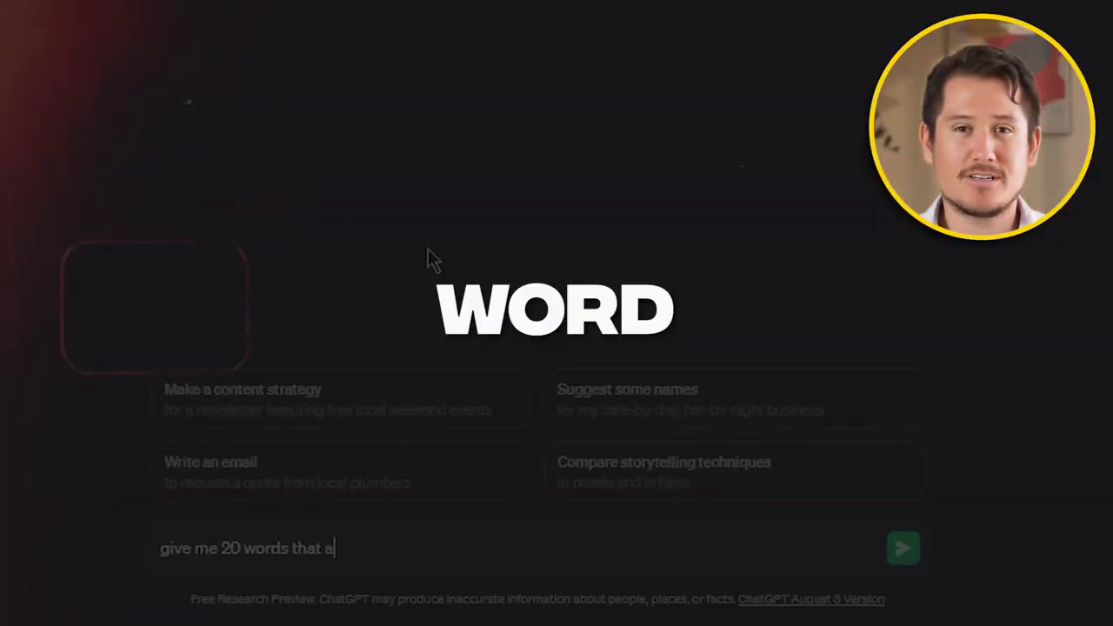
type("re rel")
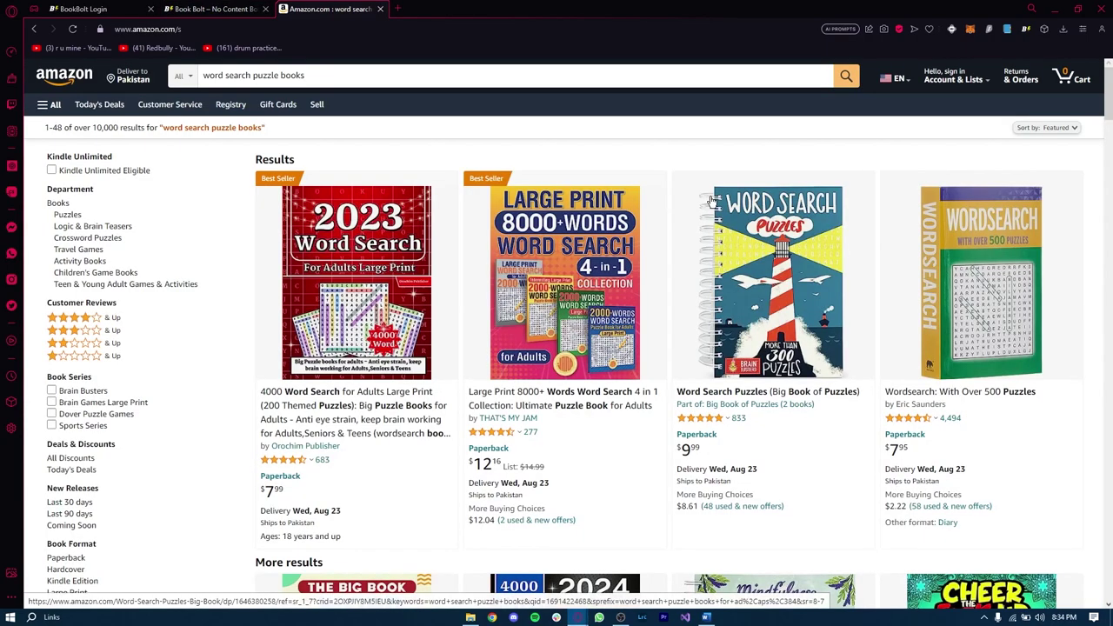
Step: Examine the Amazon search results for word search puzzle books, comparing their covers, titles, prices and ratings
scroll(712, 202, "down", 2)
scroll(716, 202, "up", 2)
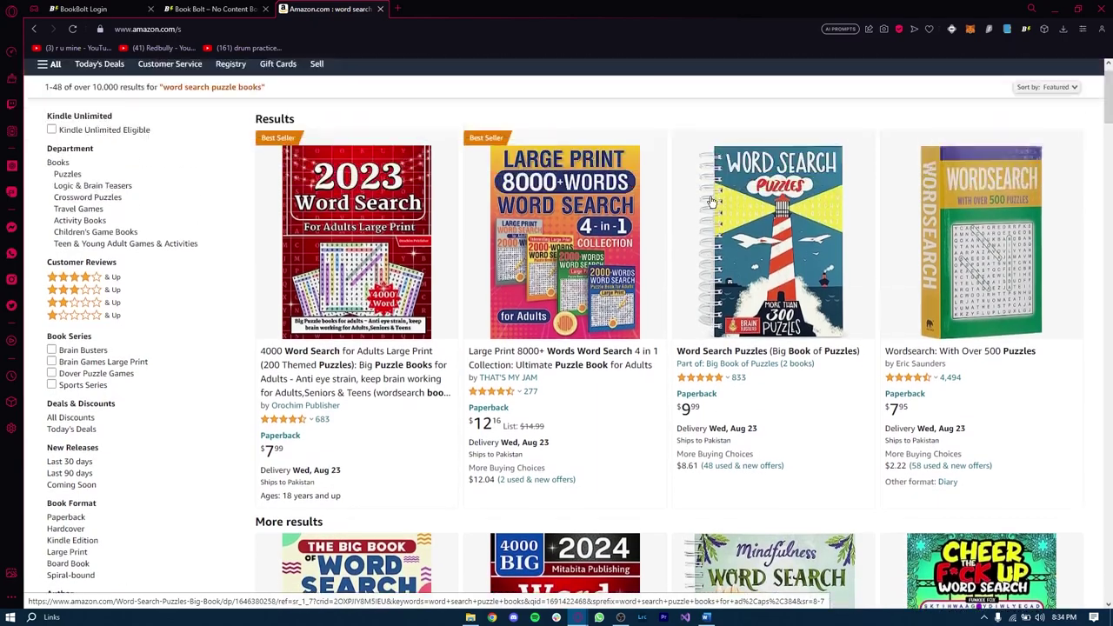
scroll(717, 202, "down", 3)
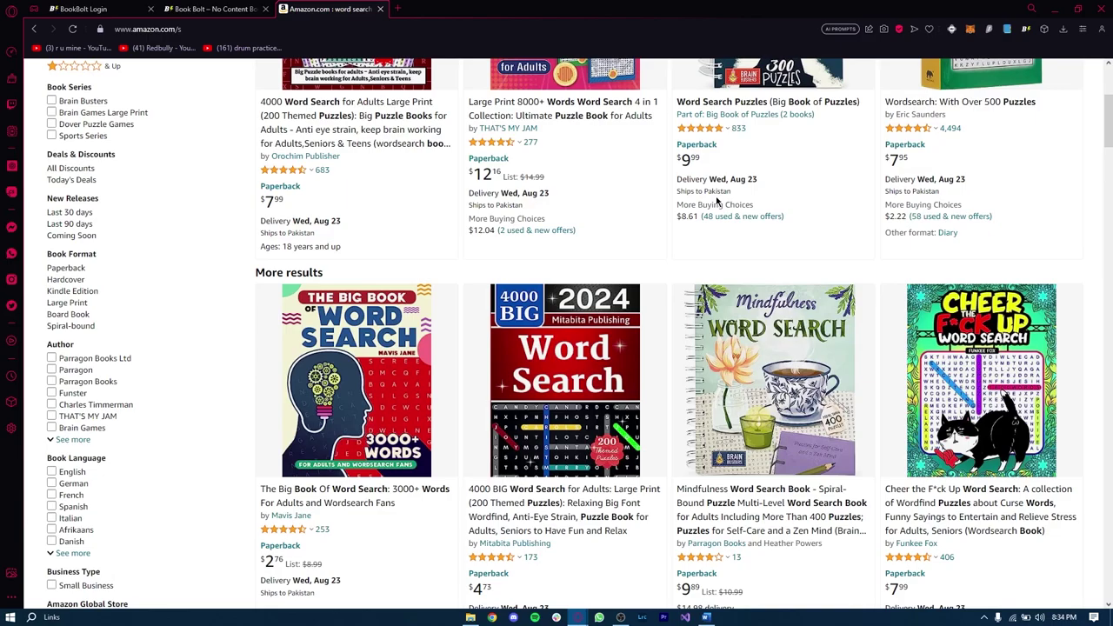
scroll(717, 202, "up", 3)
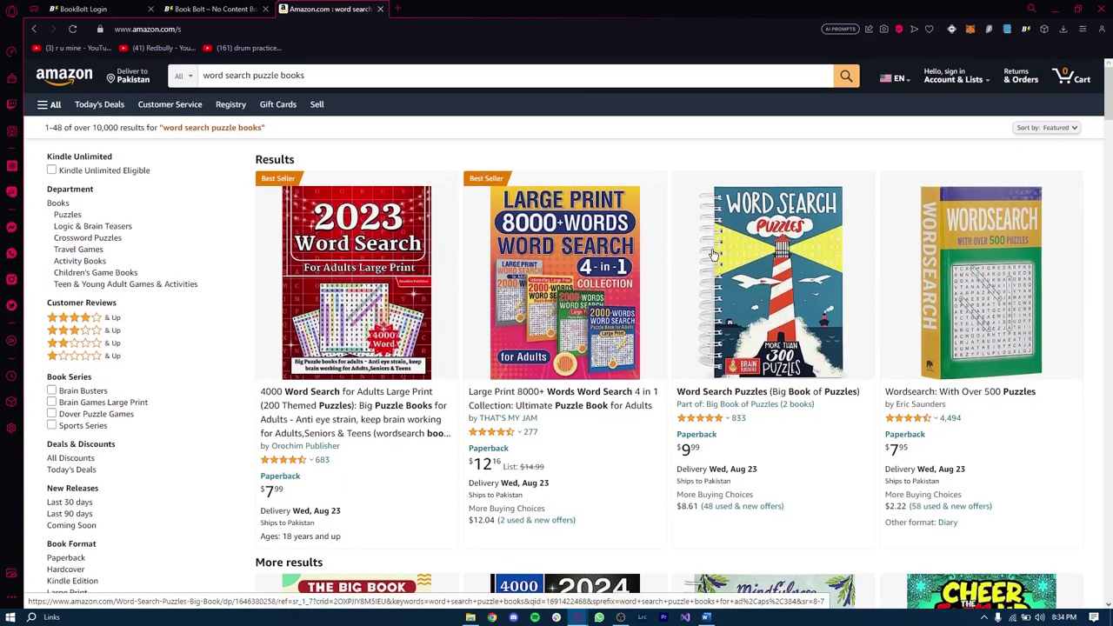
scroll(748, 267, "down", 3)
scroll(748, 267, "down", 4)
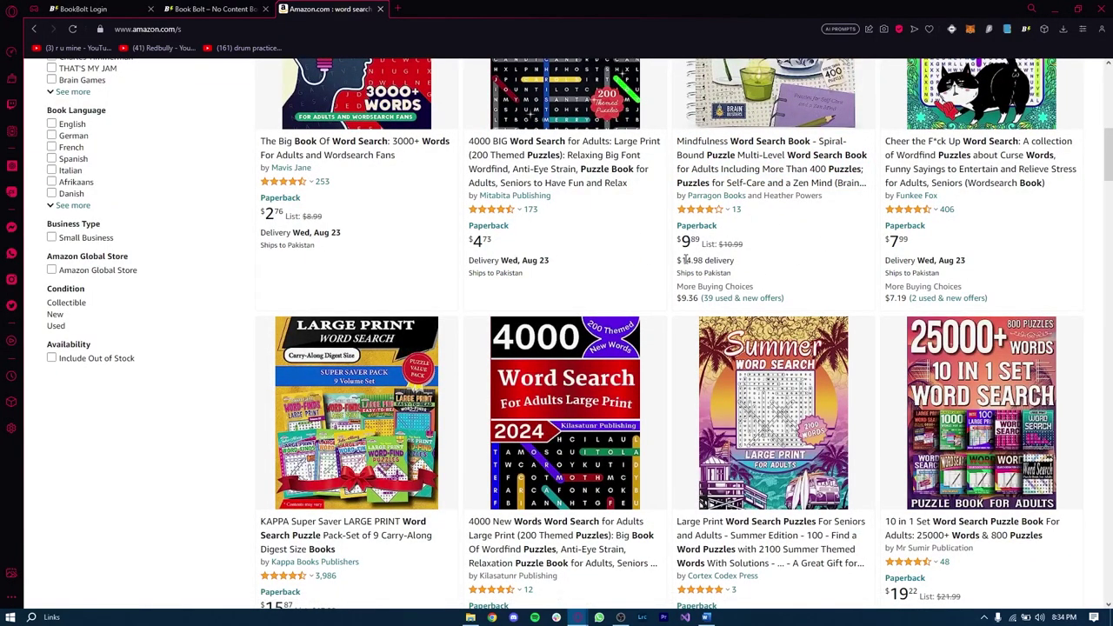
scroll(670, 225, "up", 6)
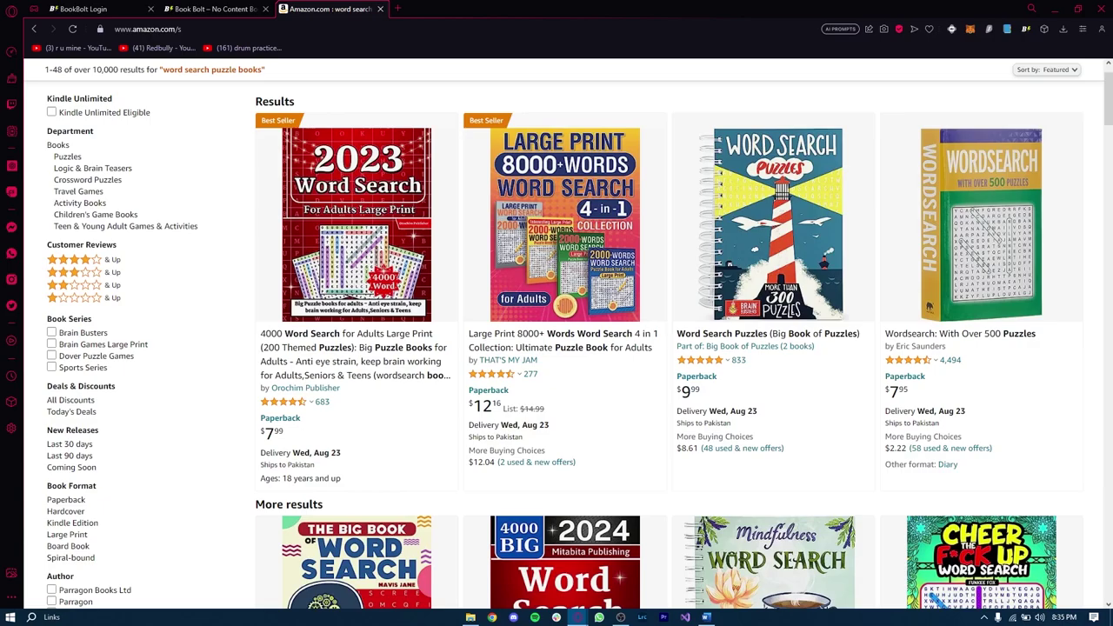
scroll(914, 331, "down", 3)
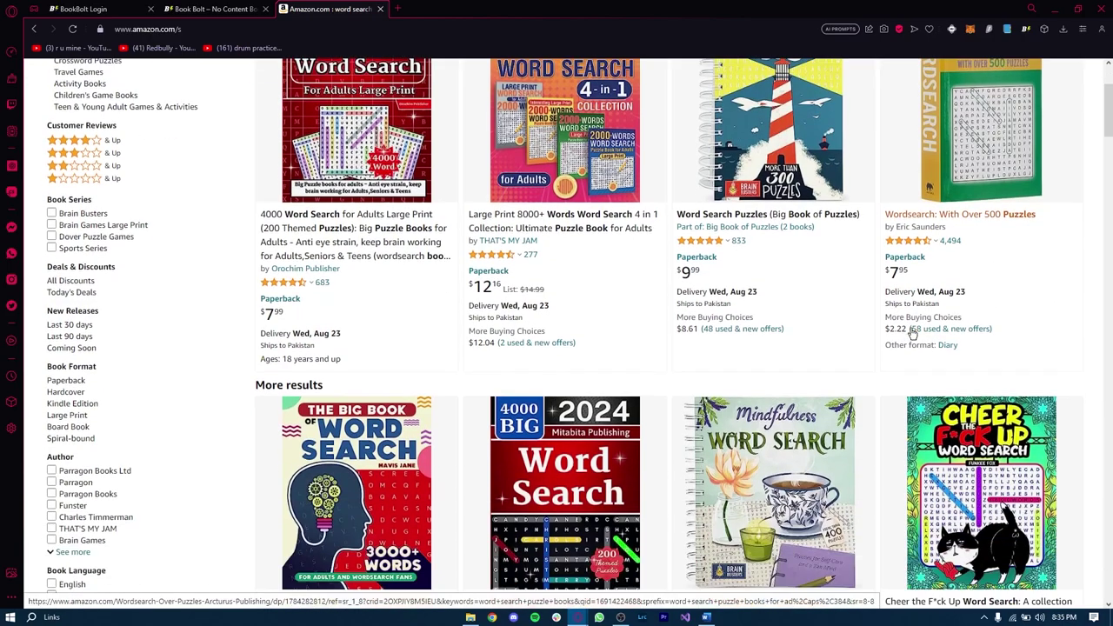
scroll(915, 330, "up", 5)
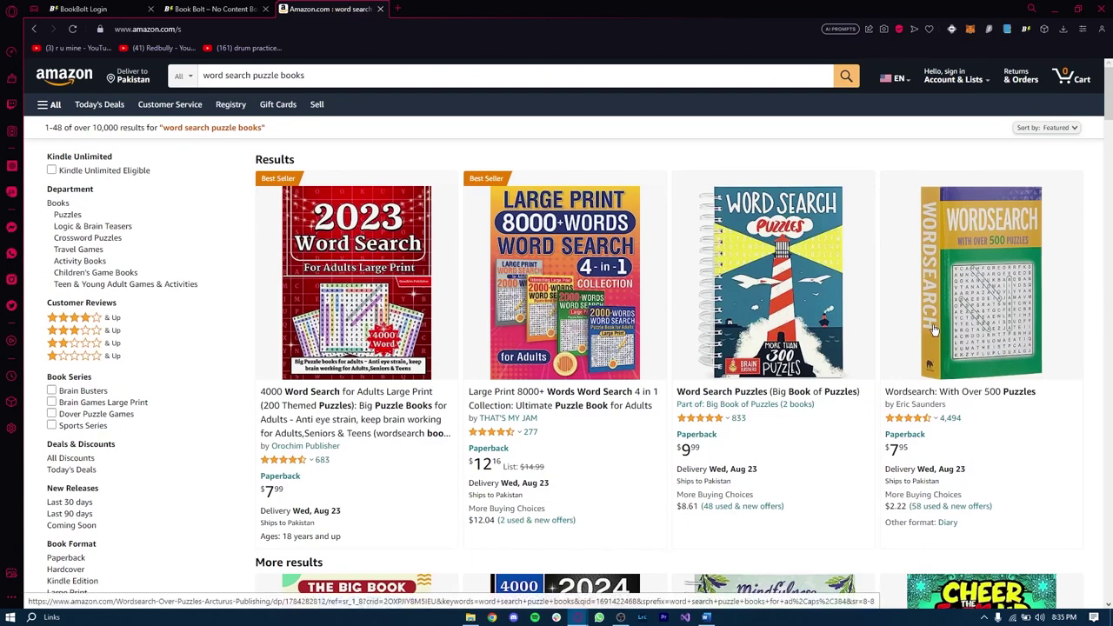
scroll(934, 330, "down", 3)
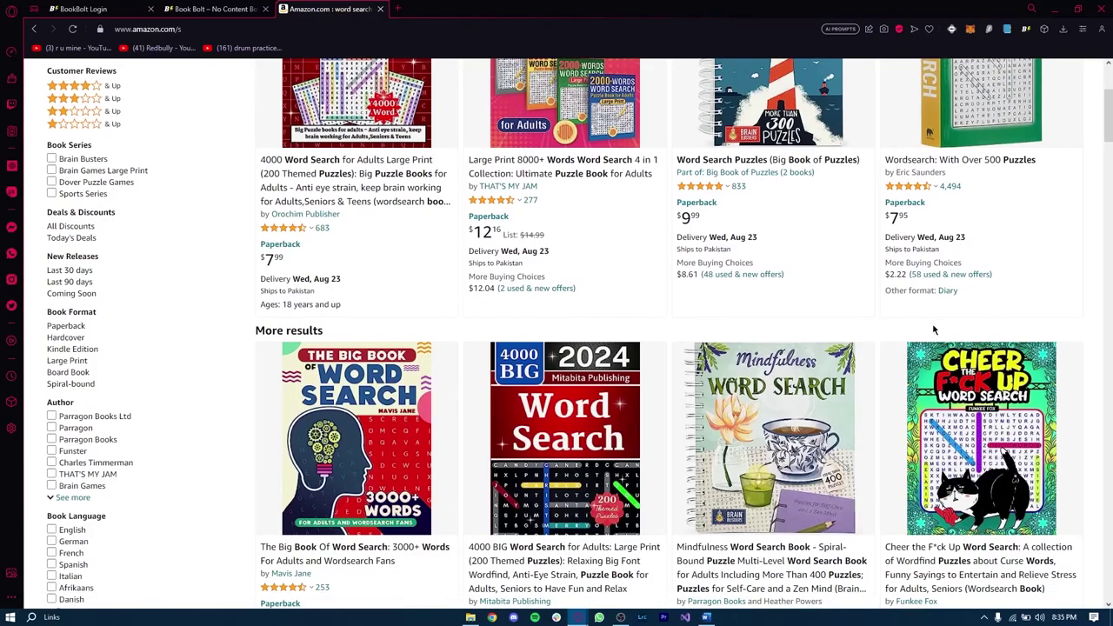
scroll(935, 330, "down", 2)
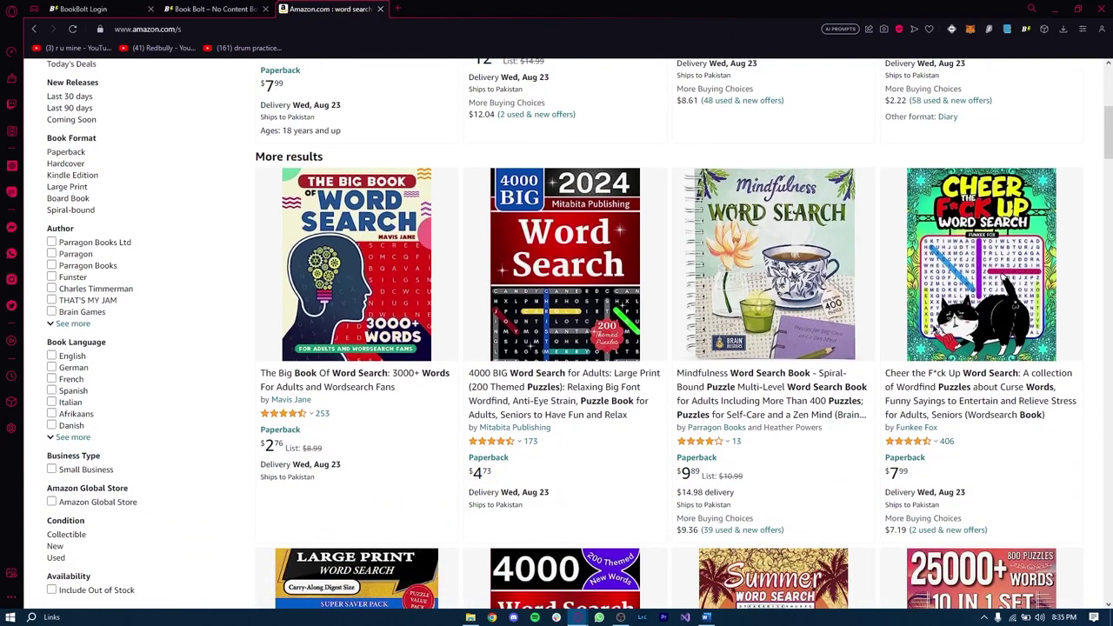
scroll(934, 330, "up", 5)
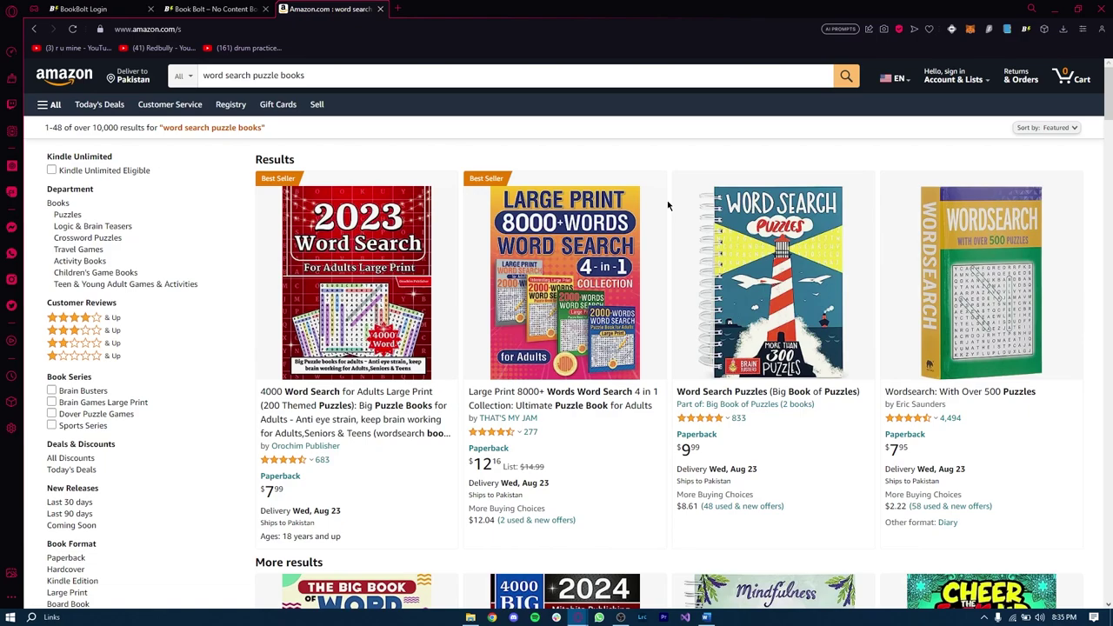
scroll(480, 225, "down", 3)
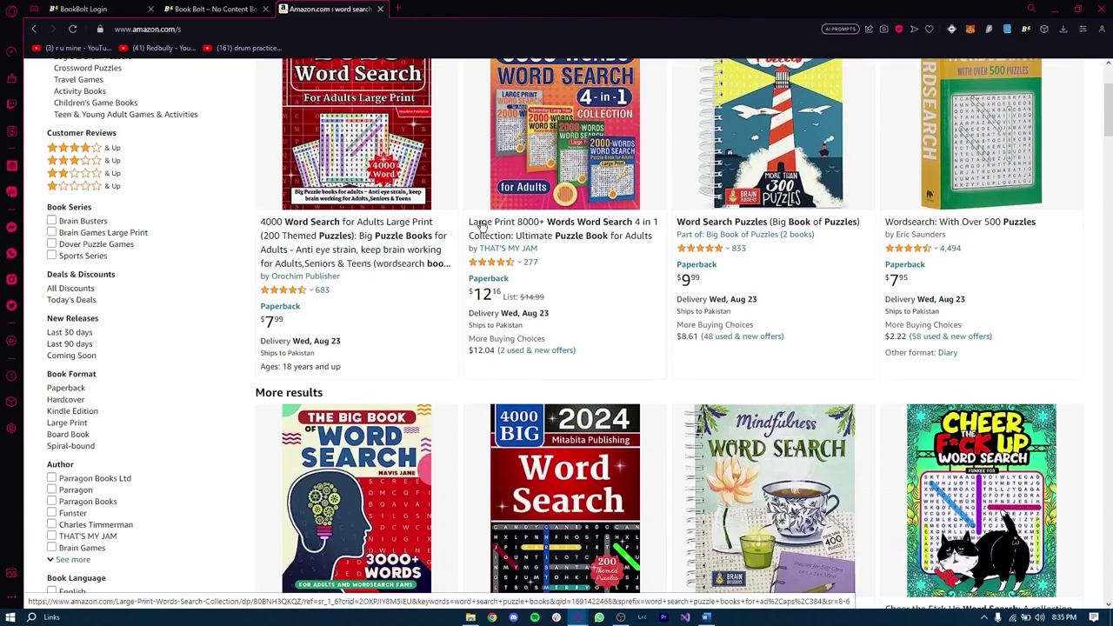
scroll(481, 226, "up", 2)
scroll(481, 227, "up", 1)
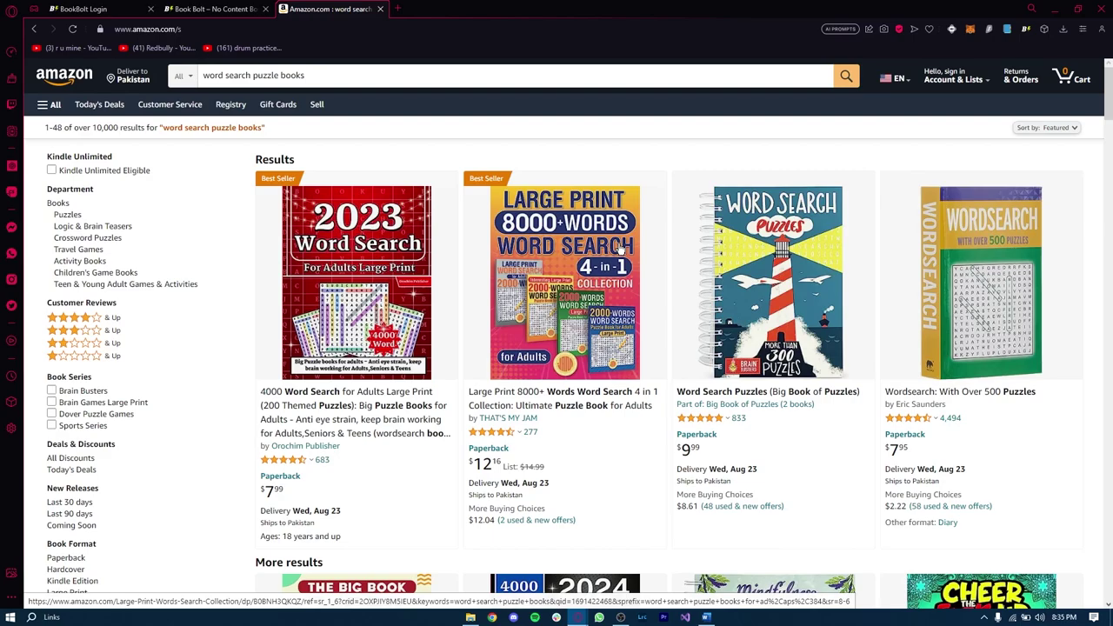
scroll(620, 250, "down", 1)
scroll(620, 249, "down", 3)
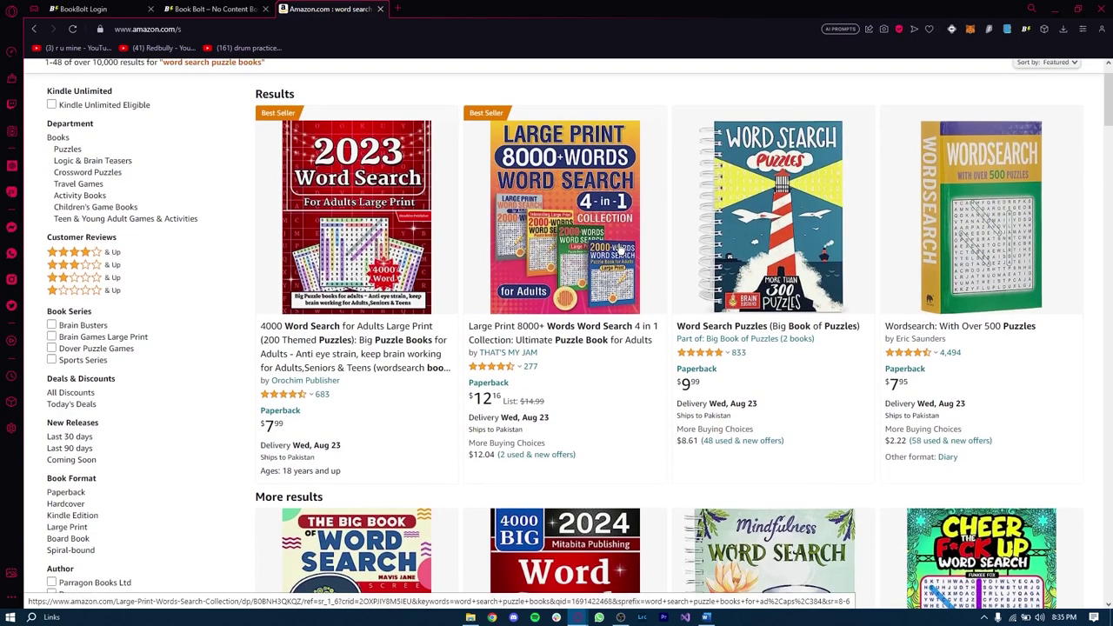
scroll(620, 250, "up", 4)
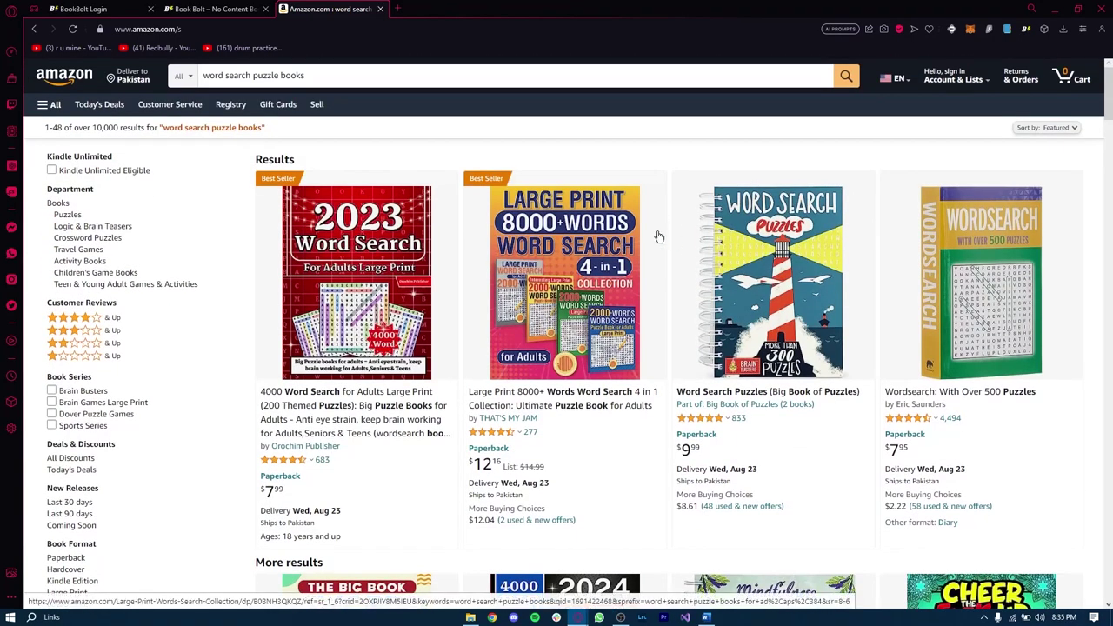
scroll(661, 237, "down", 3)
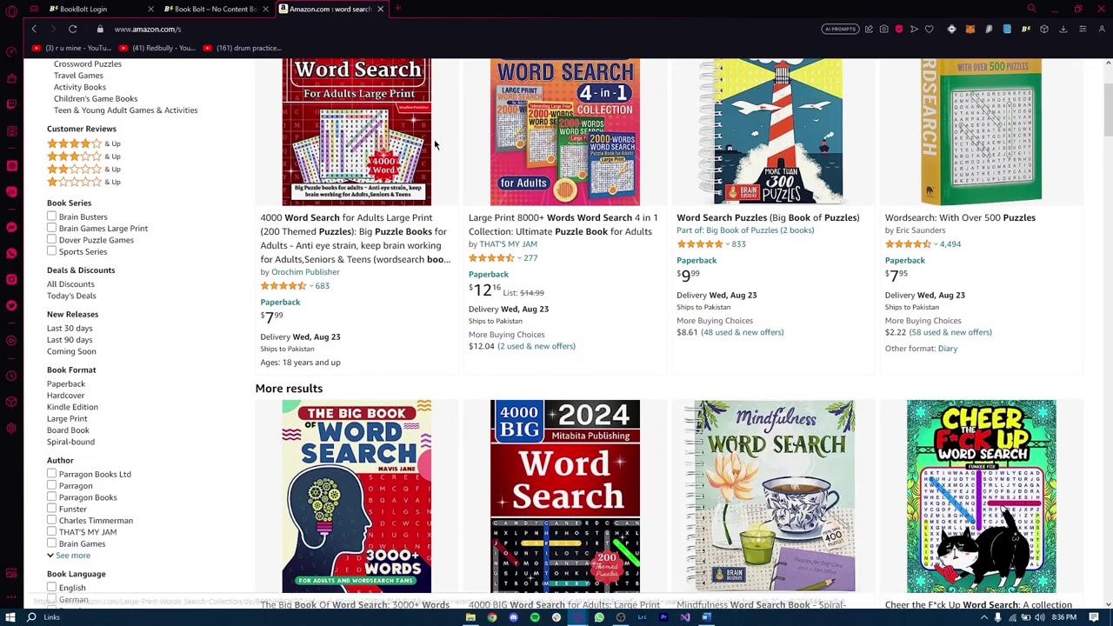
Step: Switch from the Amazon results to Book Bolt and load its website through explainthesocials.com/bookbolt
left_click(104, 8)
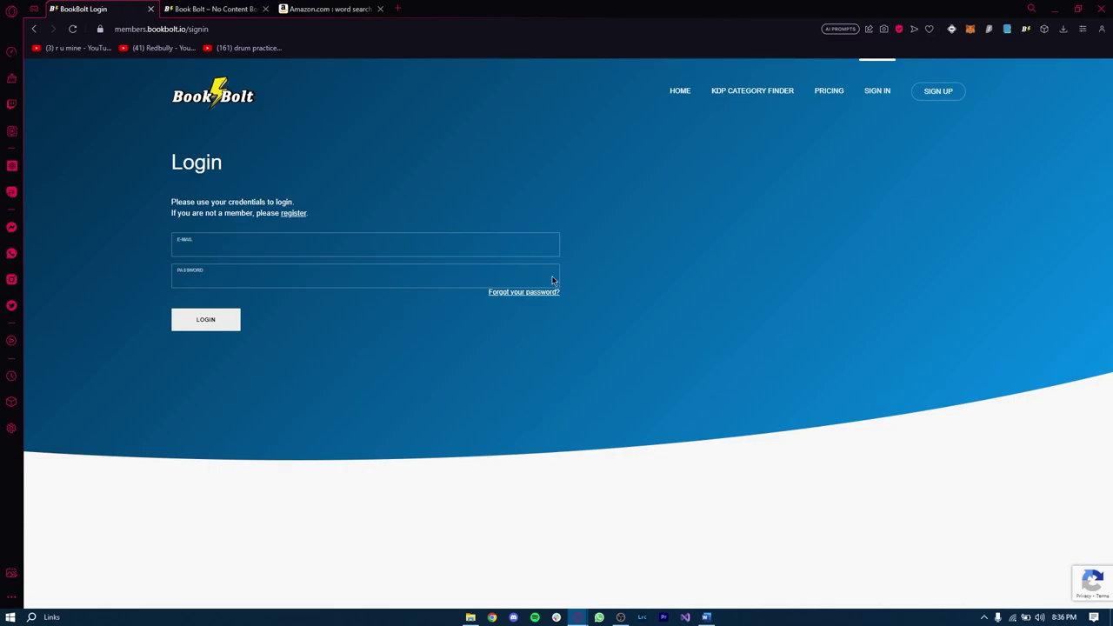
left_click(685, 99)
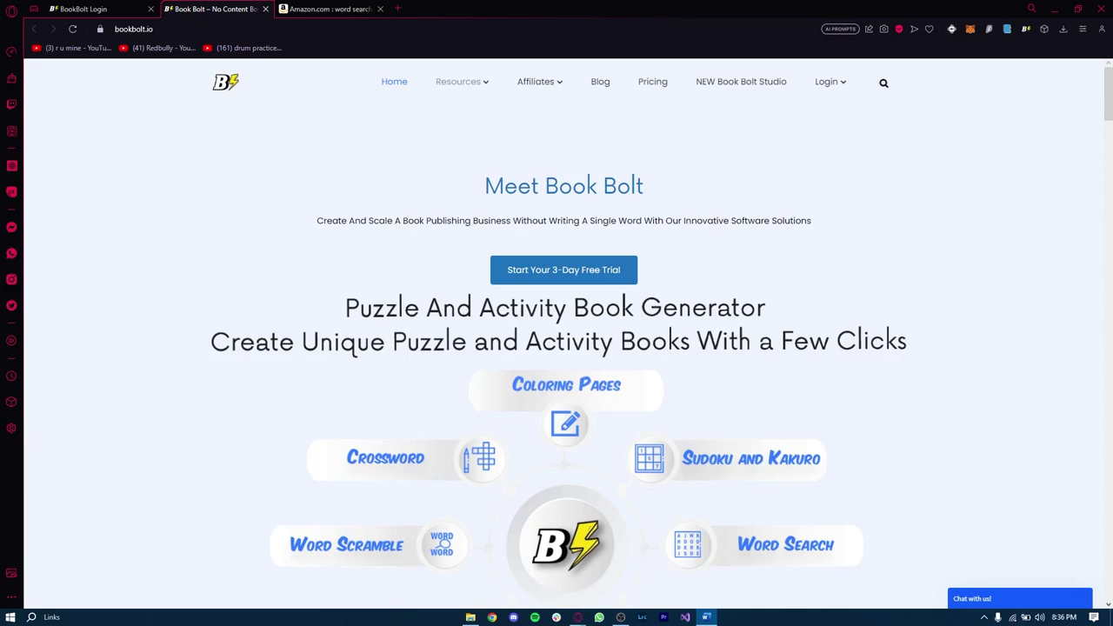
left_click(462, 27)
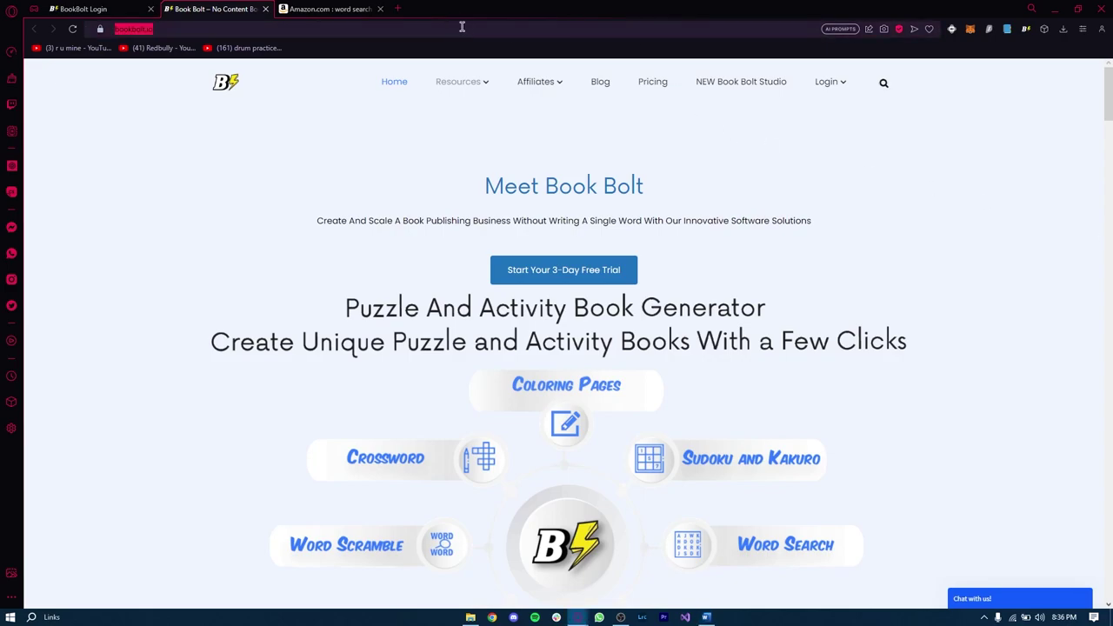
type("exp")
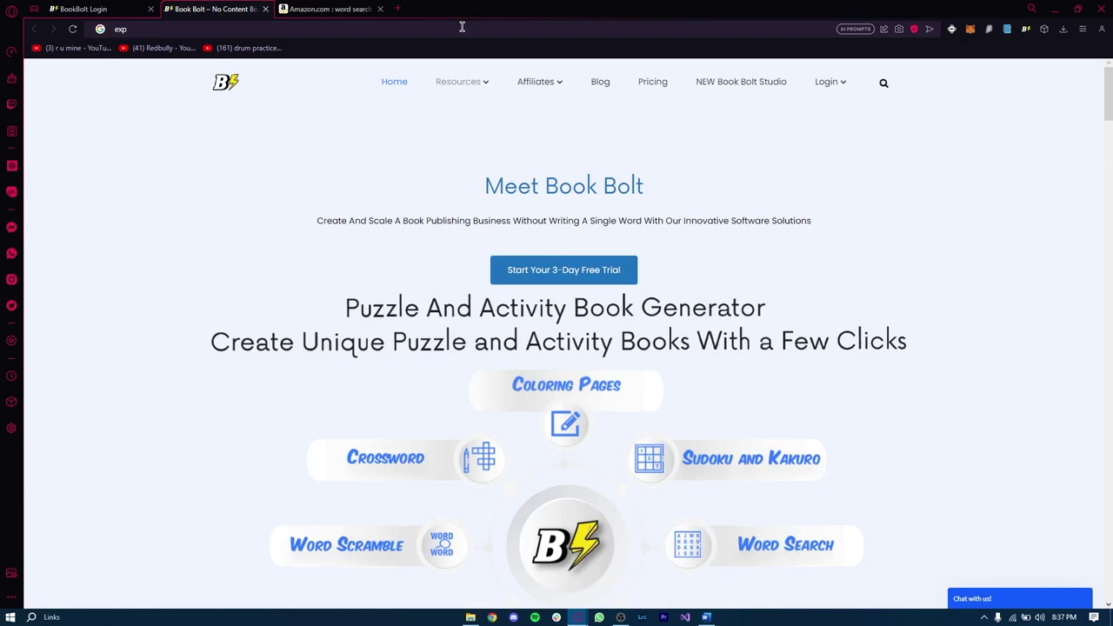
type("lain")
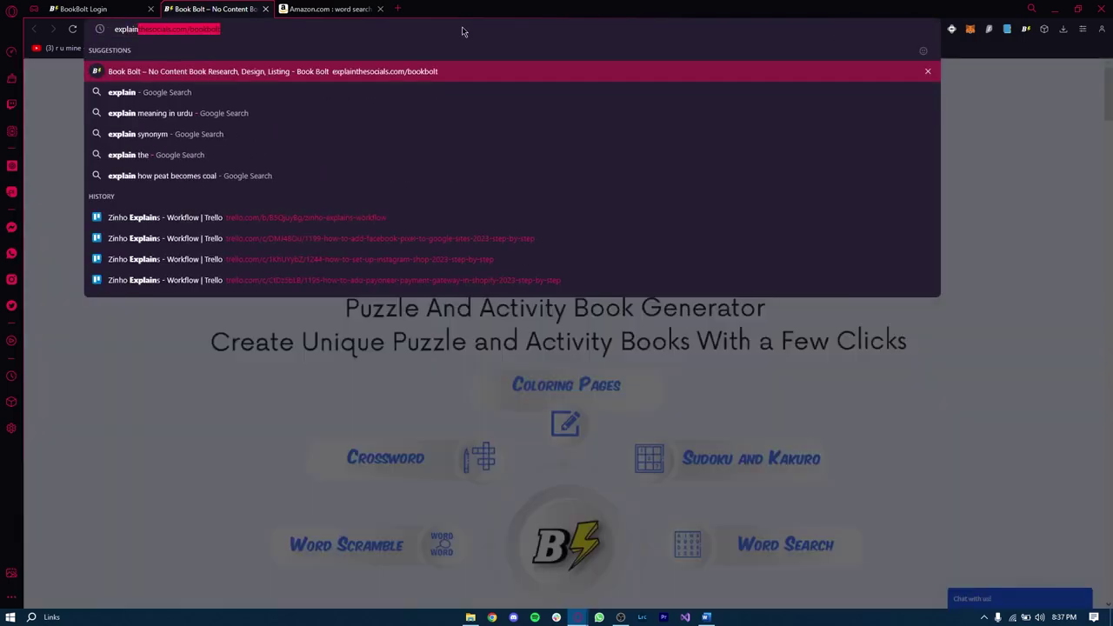
key("Right")
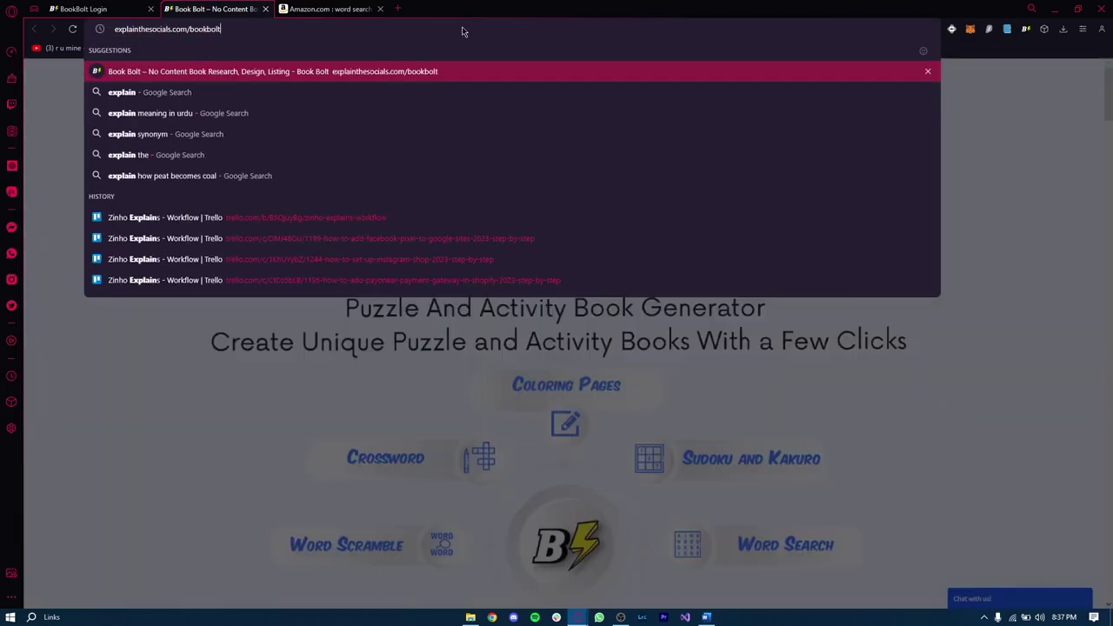
left_click(362, 72)
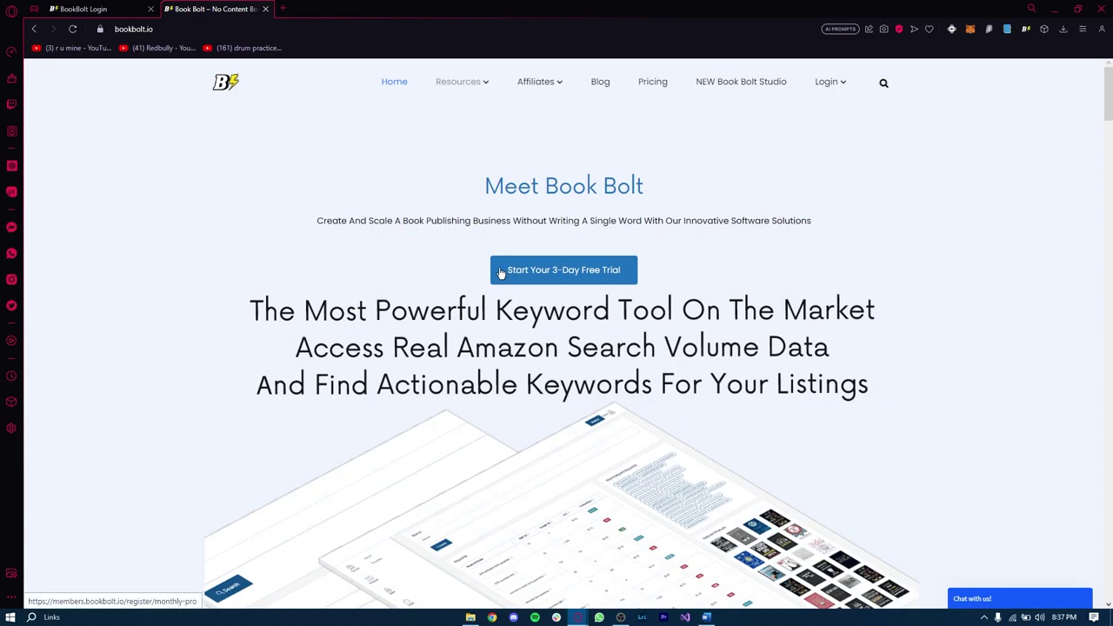
Step: Go through Book Bolt's login page to its sign-up plans and compare the Newbie and Pro subscriptions
left_click(823, 87)
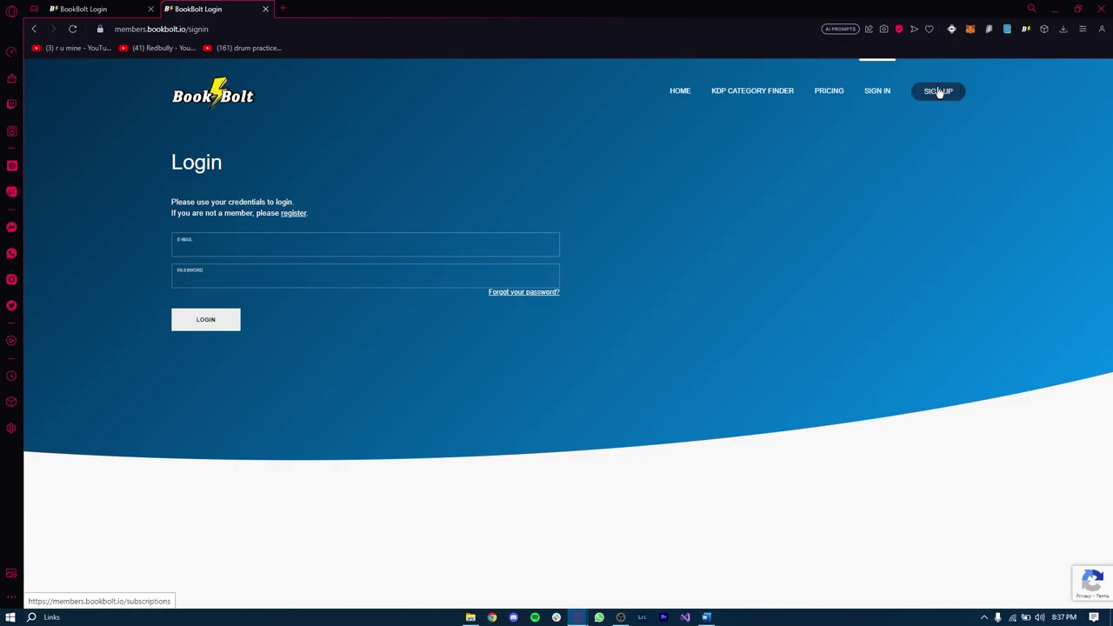
left_click(938, 91)
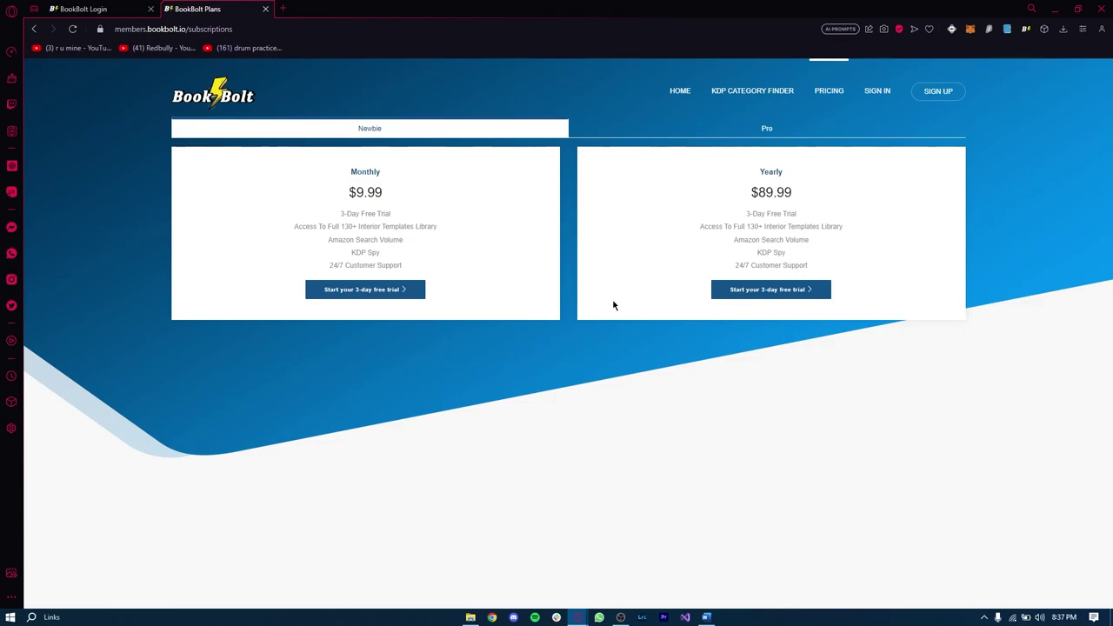
left_click(770, 133)
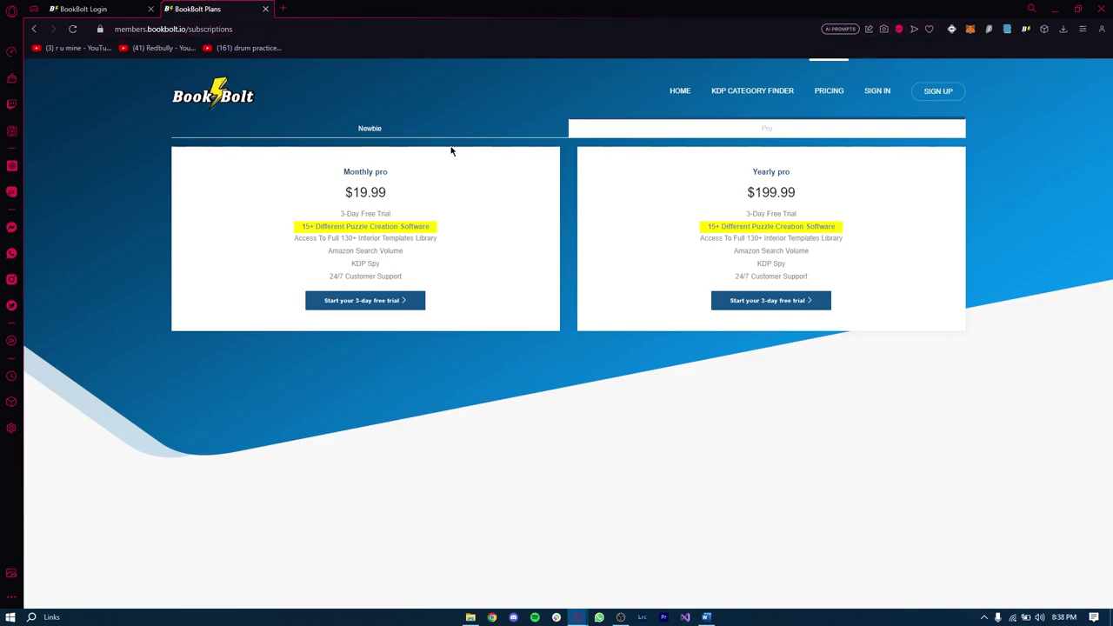
left_click(374, 131)
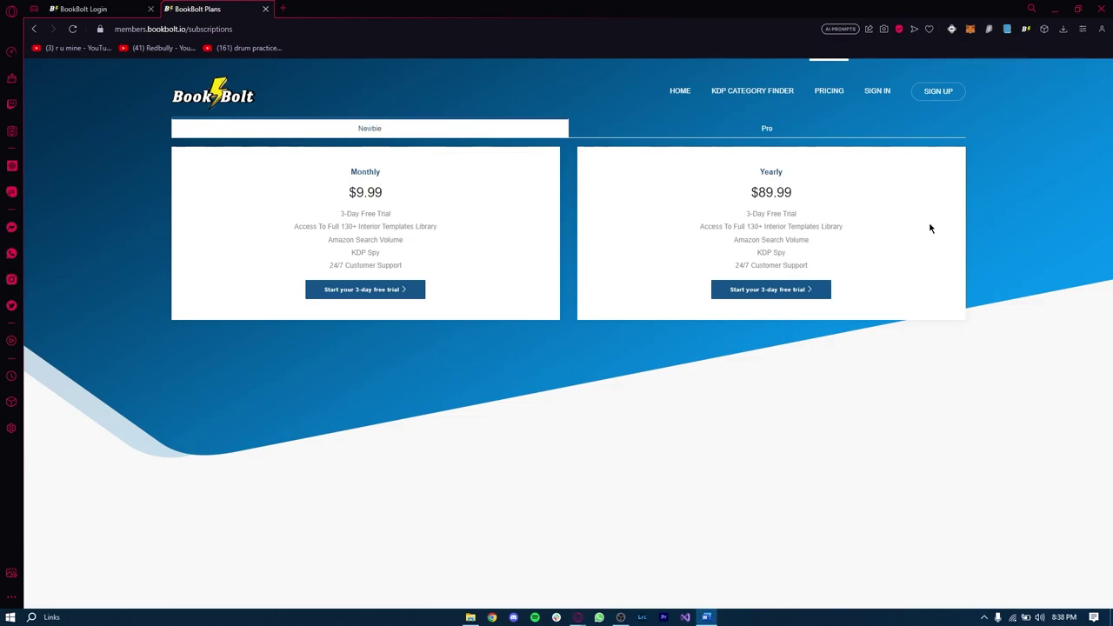
left_click(767, 129)
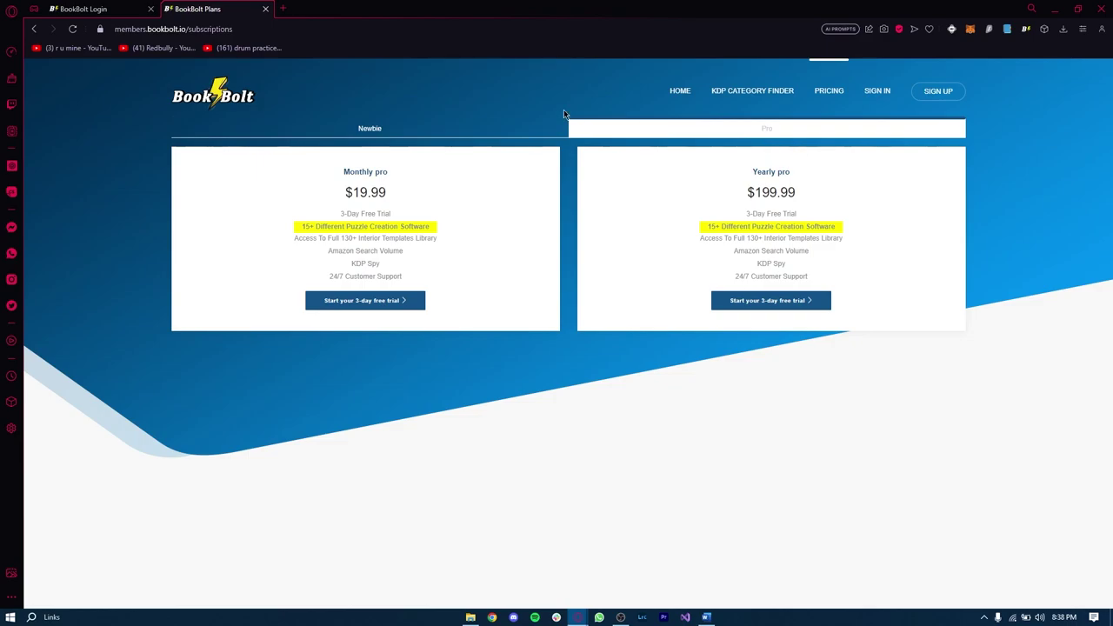
Step: Return to the Book Bolt login page and sign in to the member account
left_click(94, 10)
left_click(292, 241)
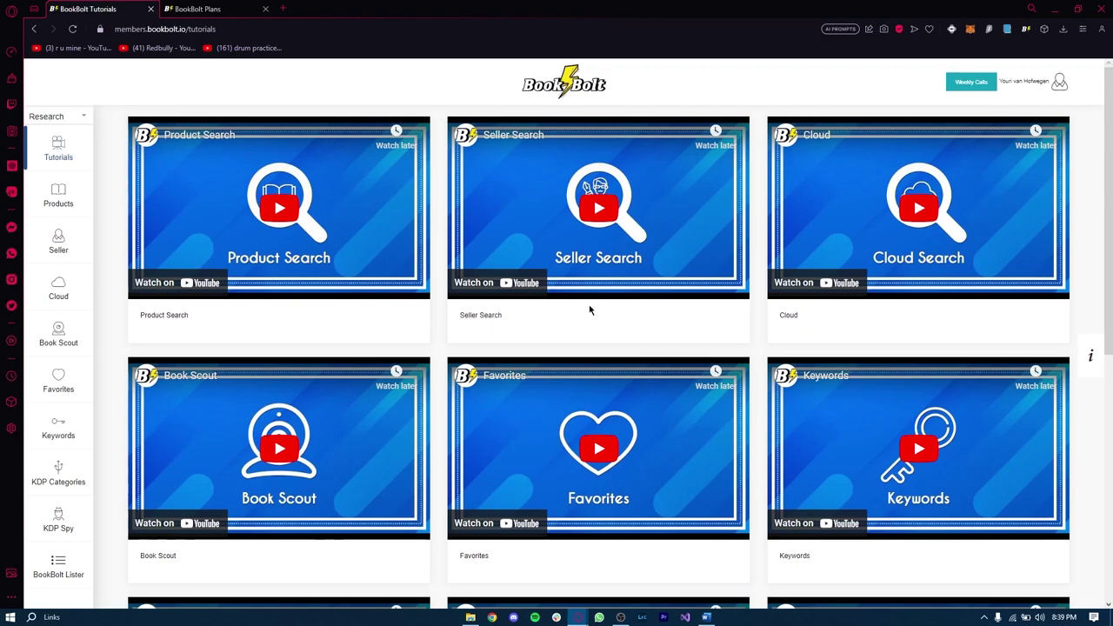
Step: Open dictionary.com in a new browser tab
left_click(284, 10)
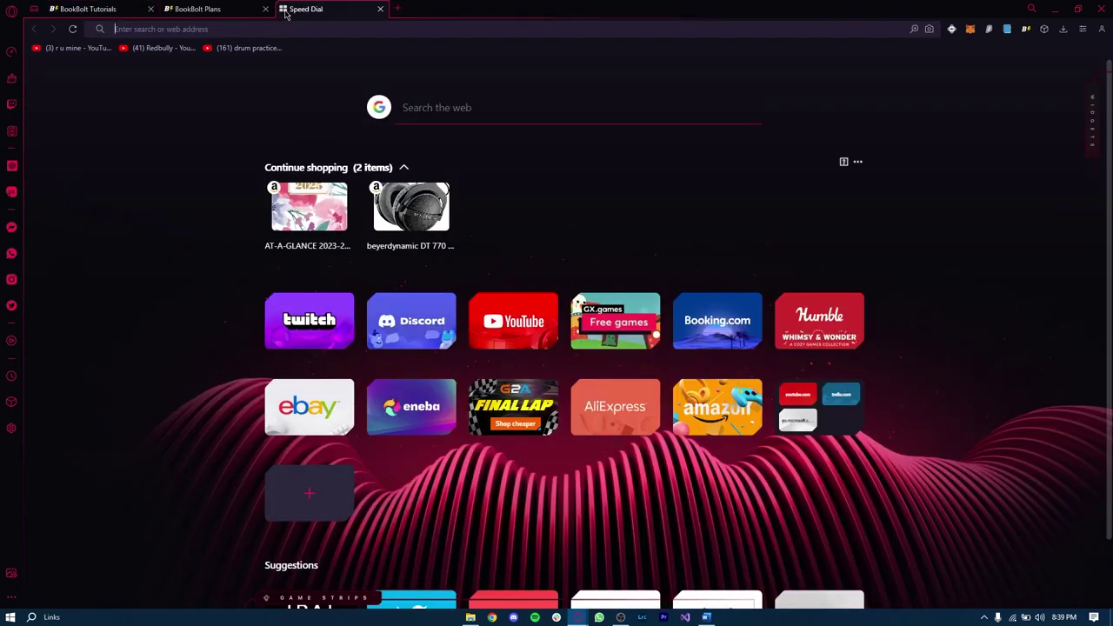
type("dict")
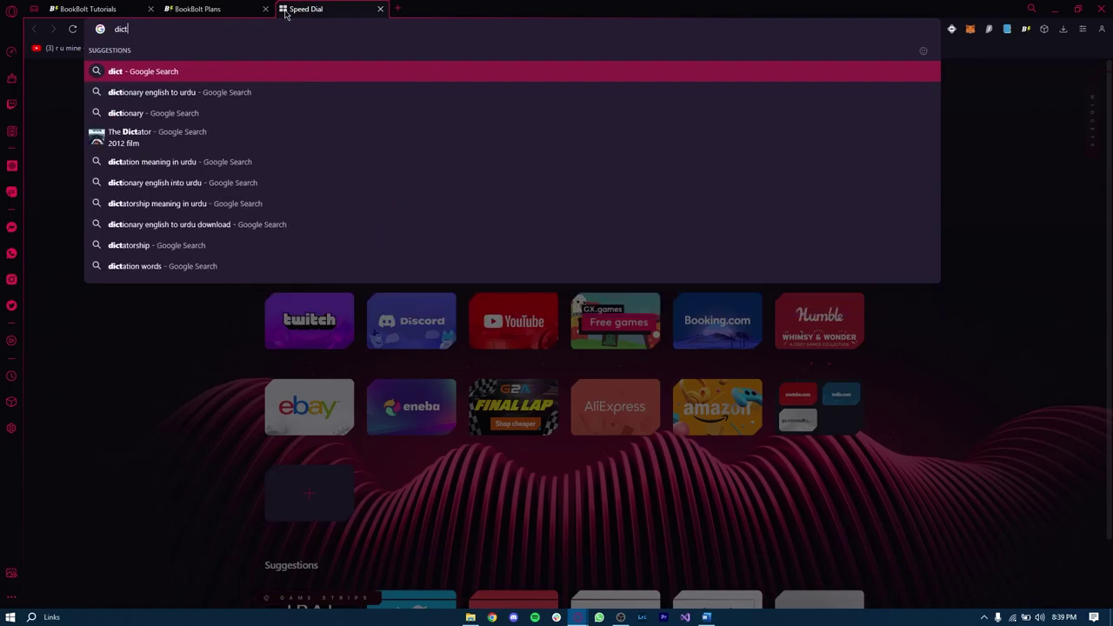
type("iona")
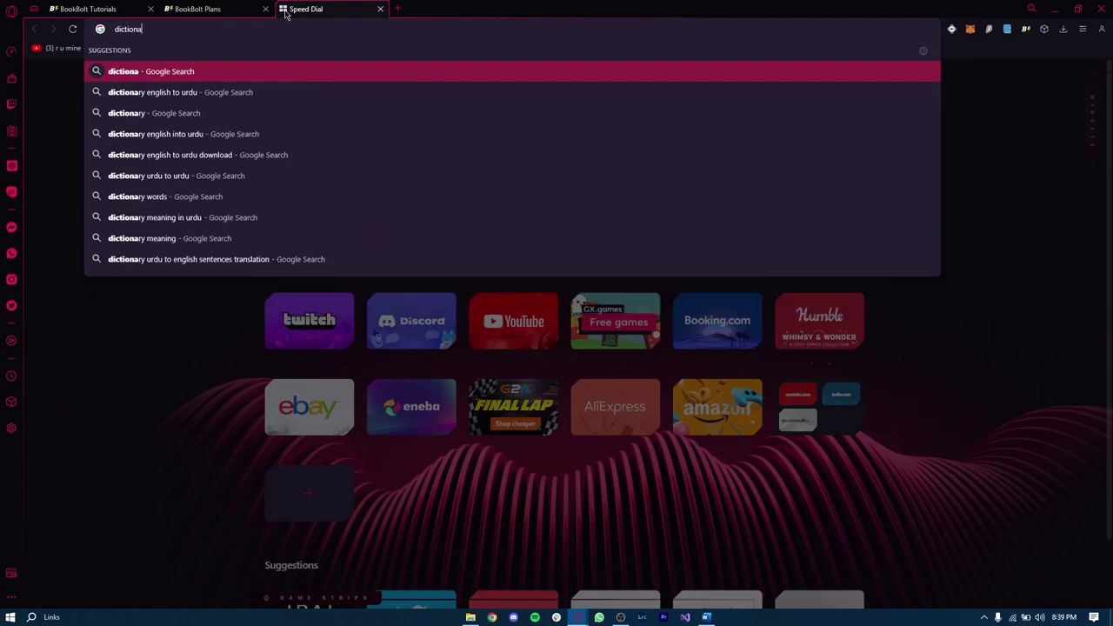
type("ry.com")
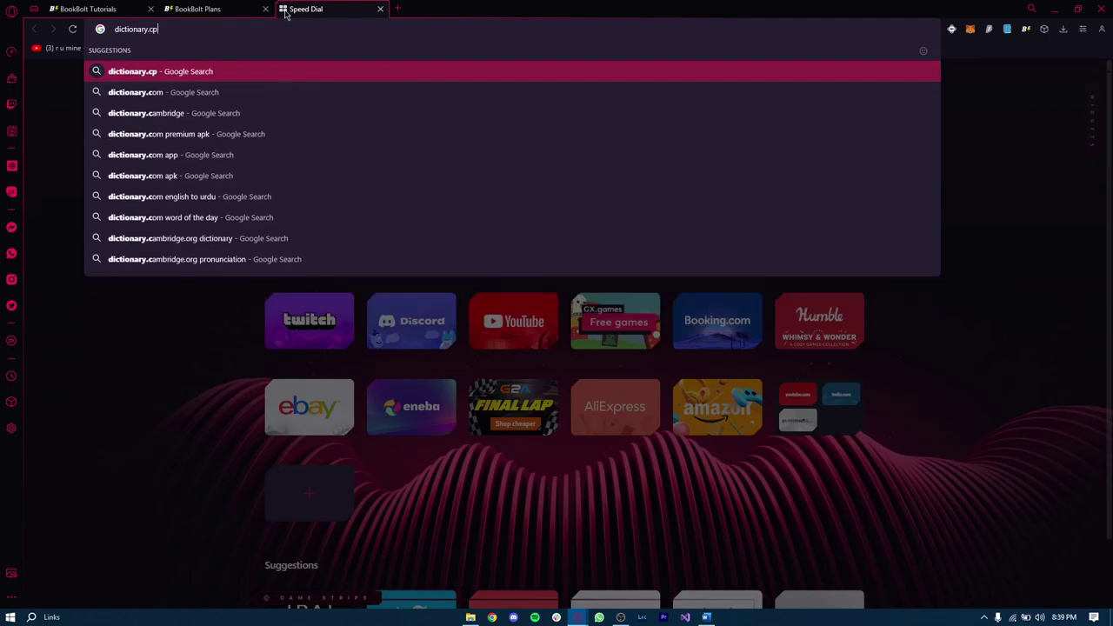
key("Return")
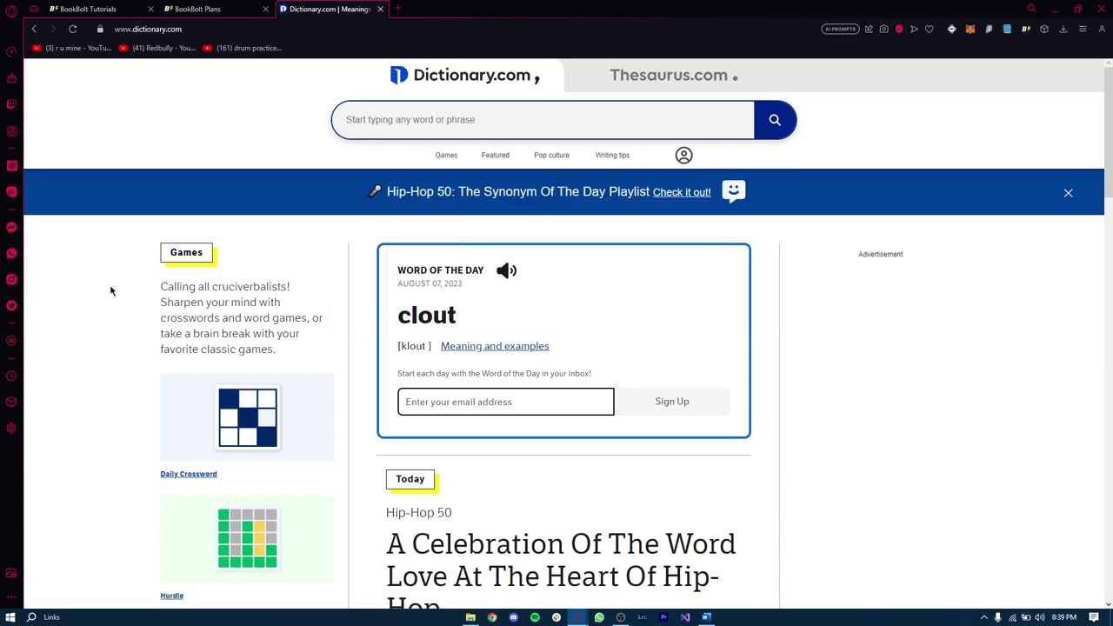
Step: Look over the dictionary.com home page, including its word games and word of the day, as a source of puzzle words
scroll(142, 278, "down", 4)
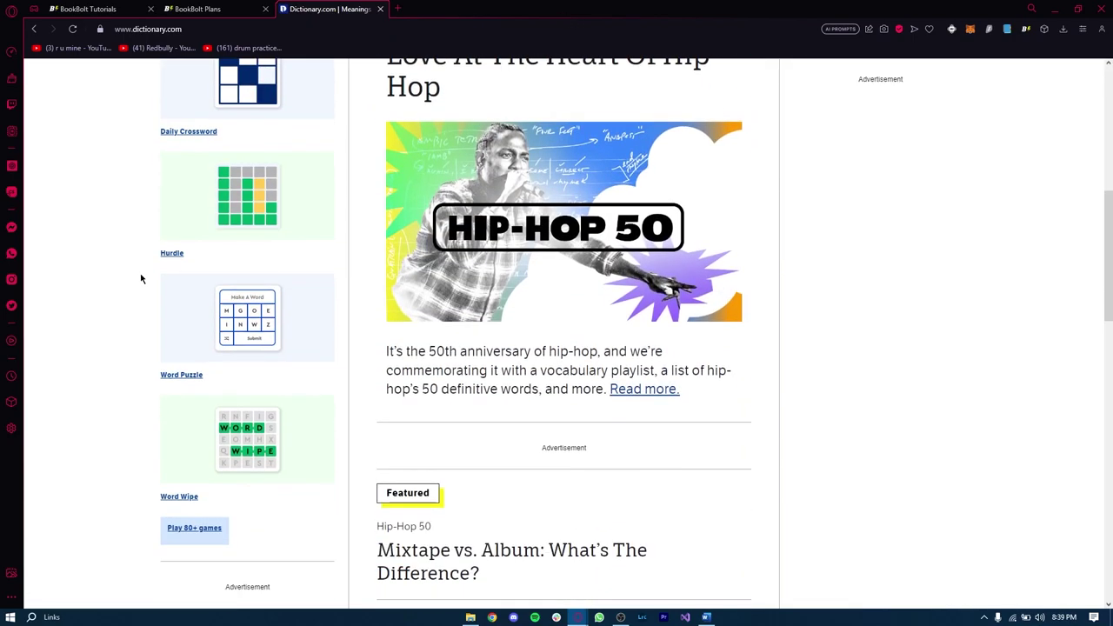
scroll(164, 361, "up", 4)
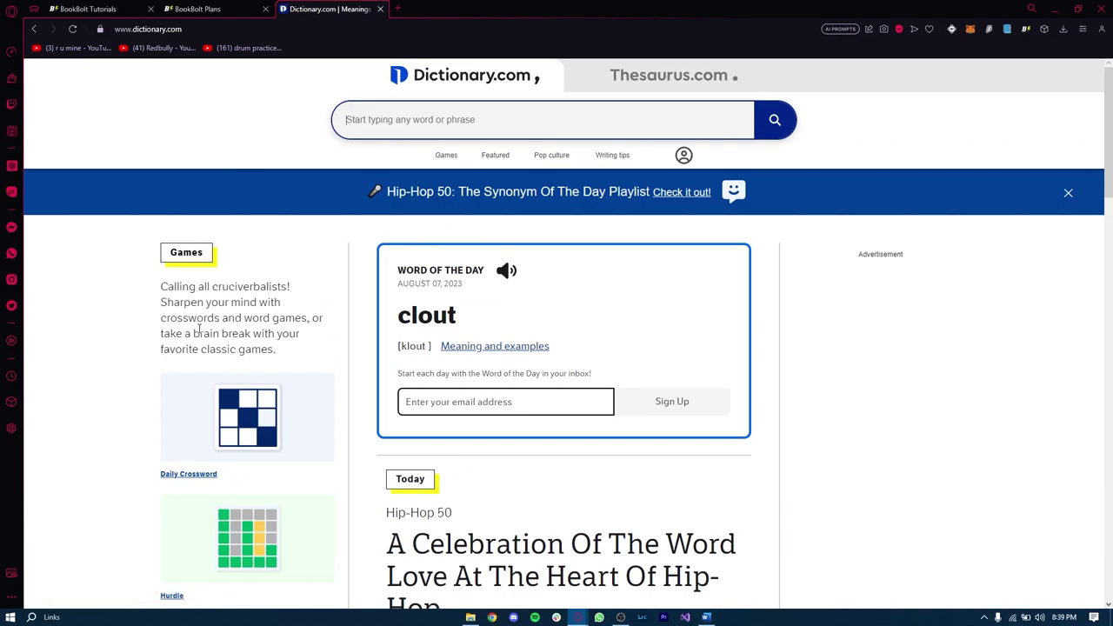
scroll(199, 326, "down", 1)
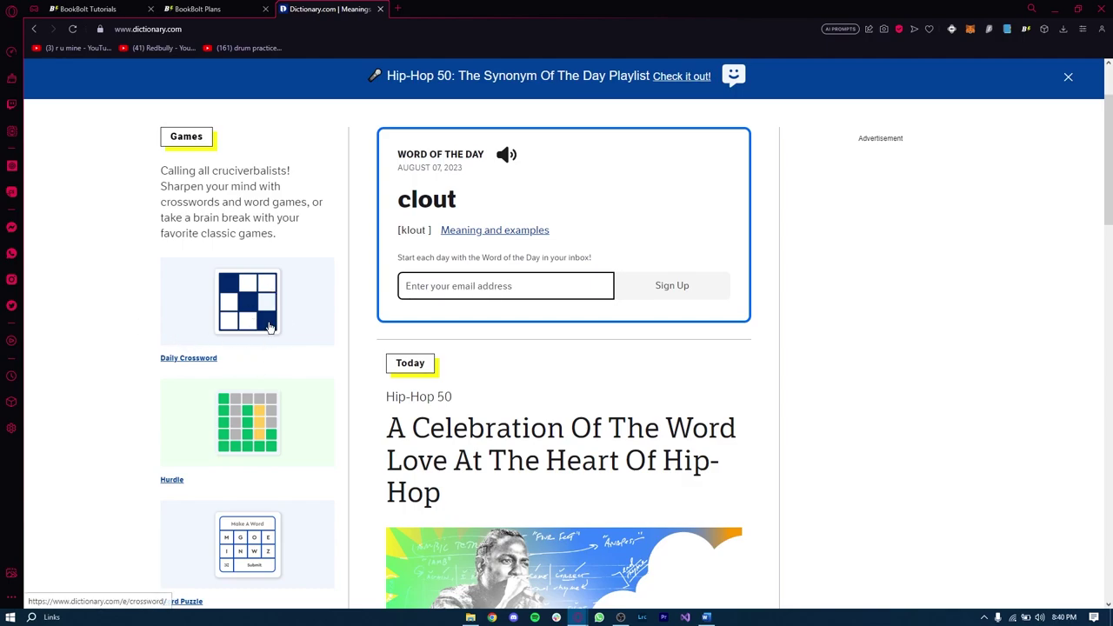
scroll(258, 341, "down", 3)
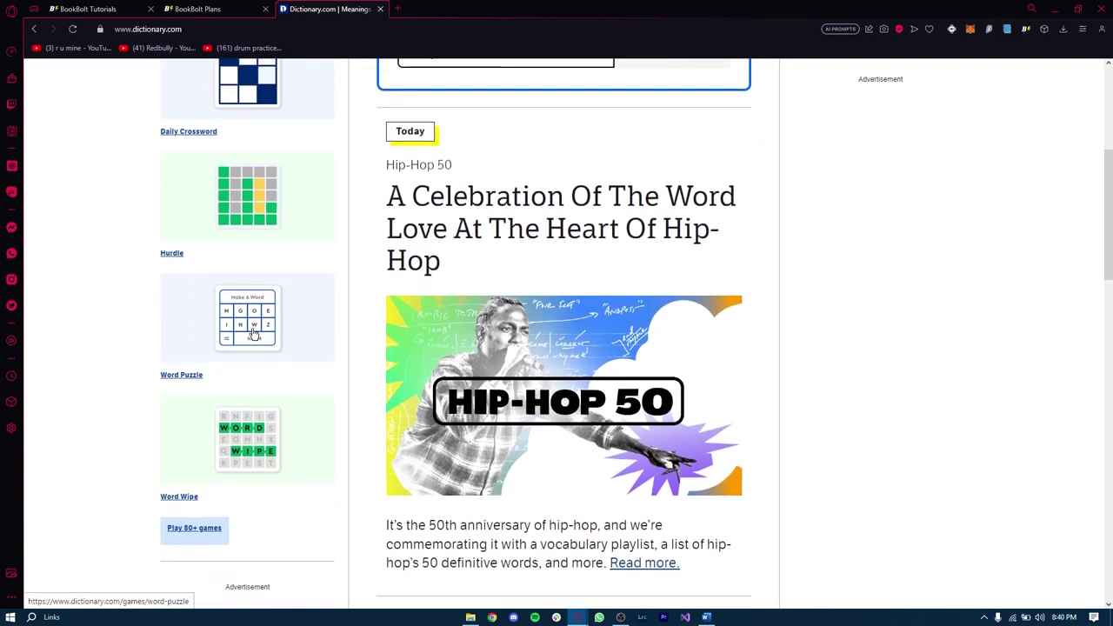
scroll(254, 333, "down", 2)
scroll(253, 333, "up", 3)
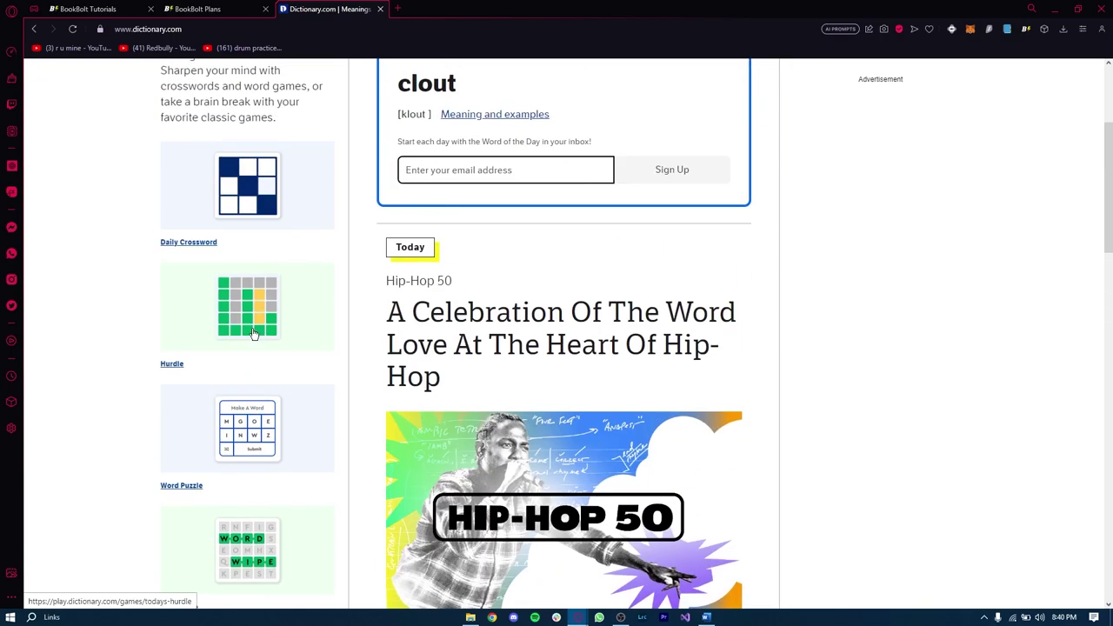
scroll(253, 334, "up", 3)
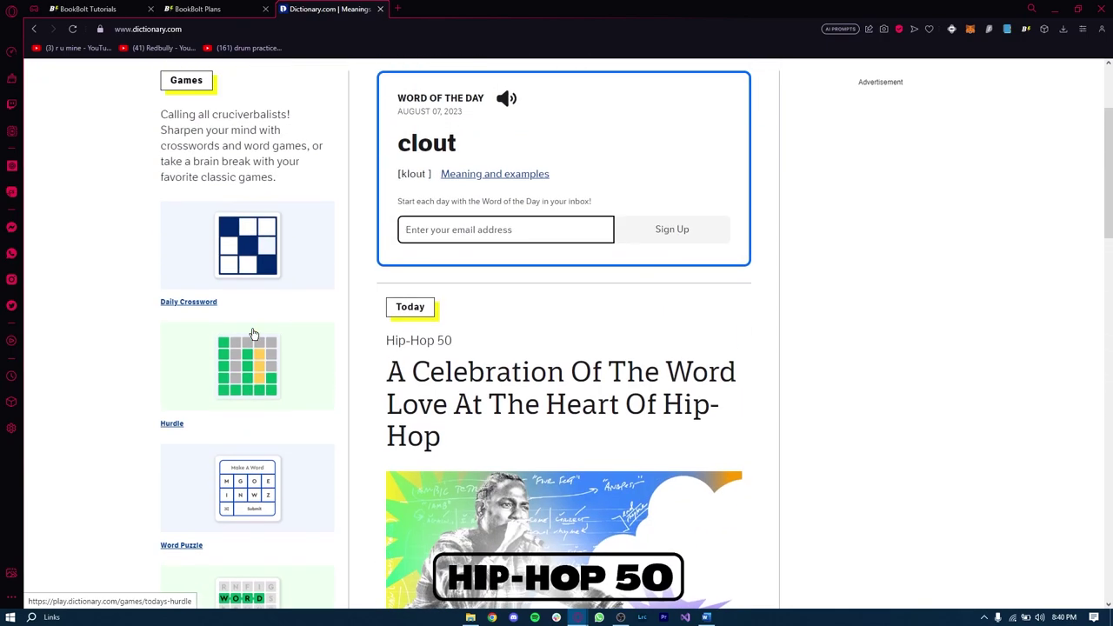
scroll(270, 321, "down", 4)
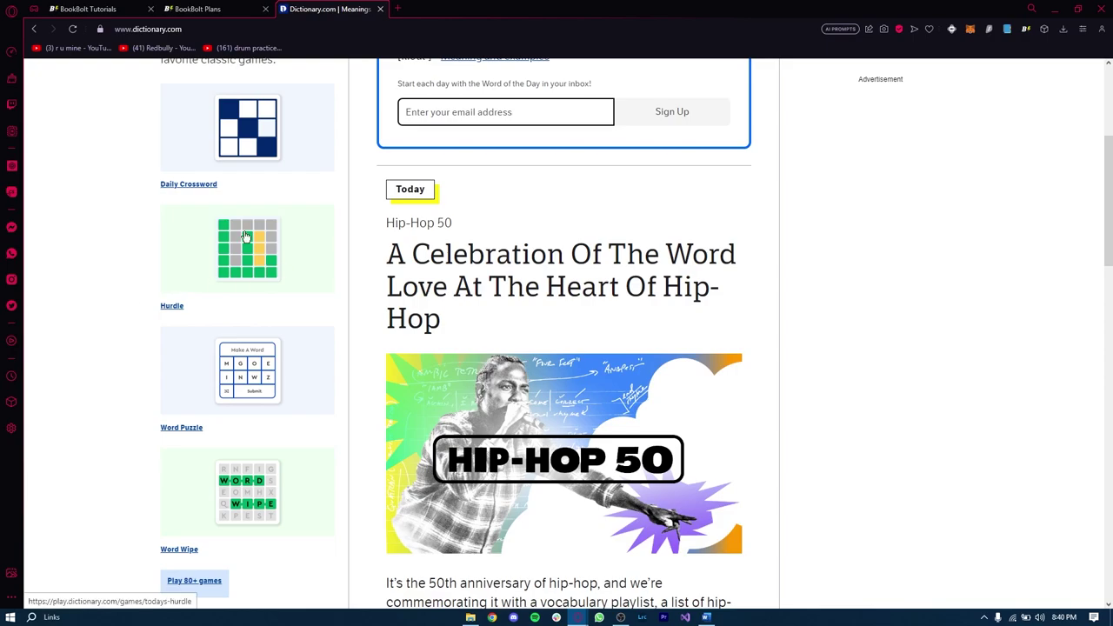
scroll(247, 239, "up", 1)
scroll(198, 258, "up", 1)
scroll(199, 258, "up", 1)
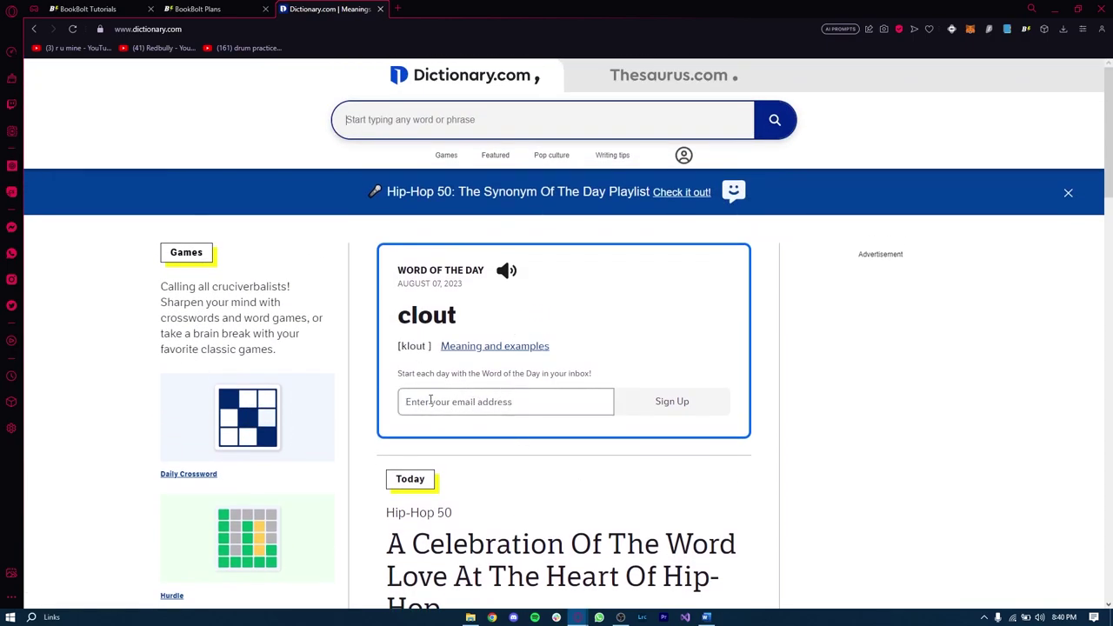
left_click(432, 401)
mouse_move(446, 159)
mouse_move(496, 160)
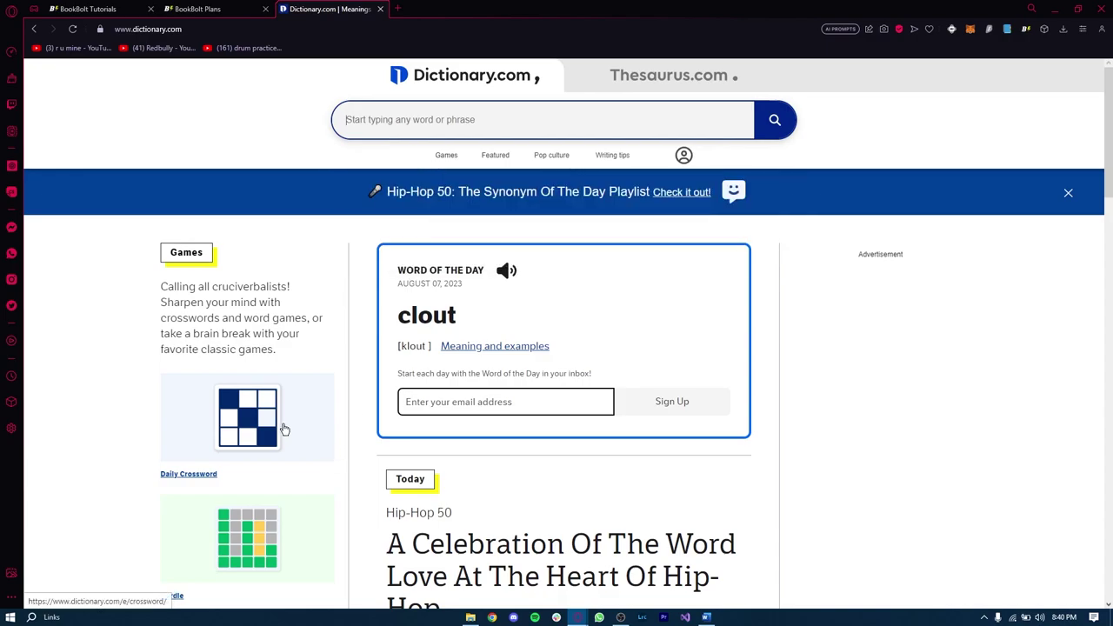
Step: Load enchantedlearning.com in the current browser tab and skim its home page
left_click(374, 26)
type("enc")
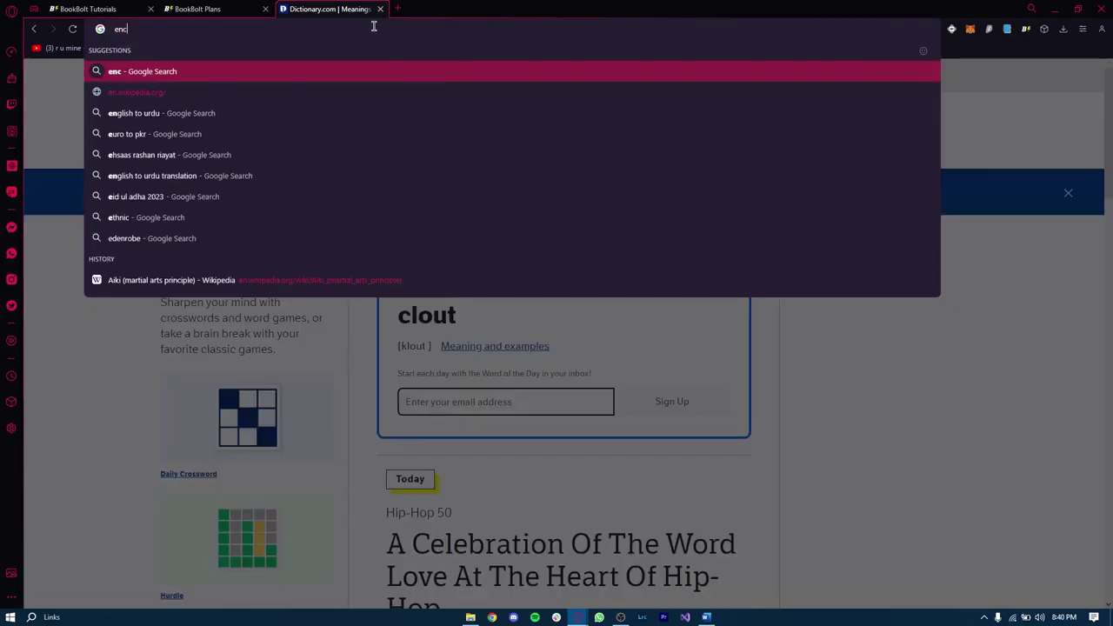
type("hantedl")
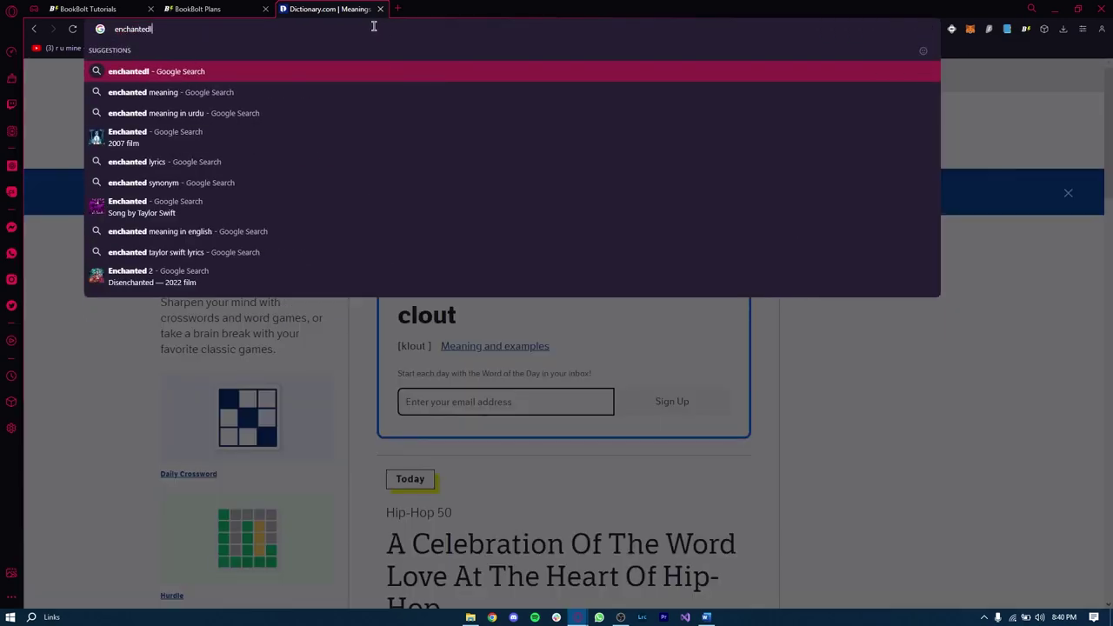
type("earning.com")
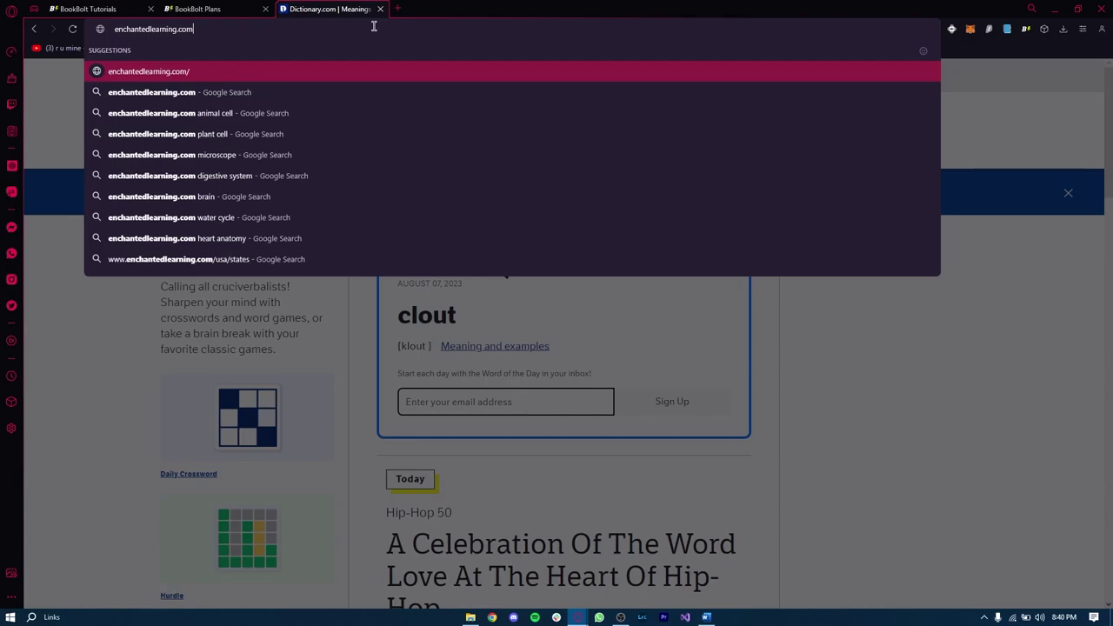
key("Return")
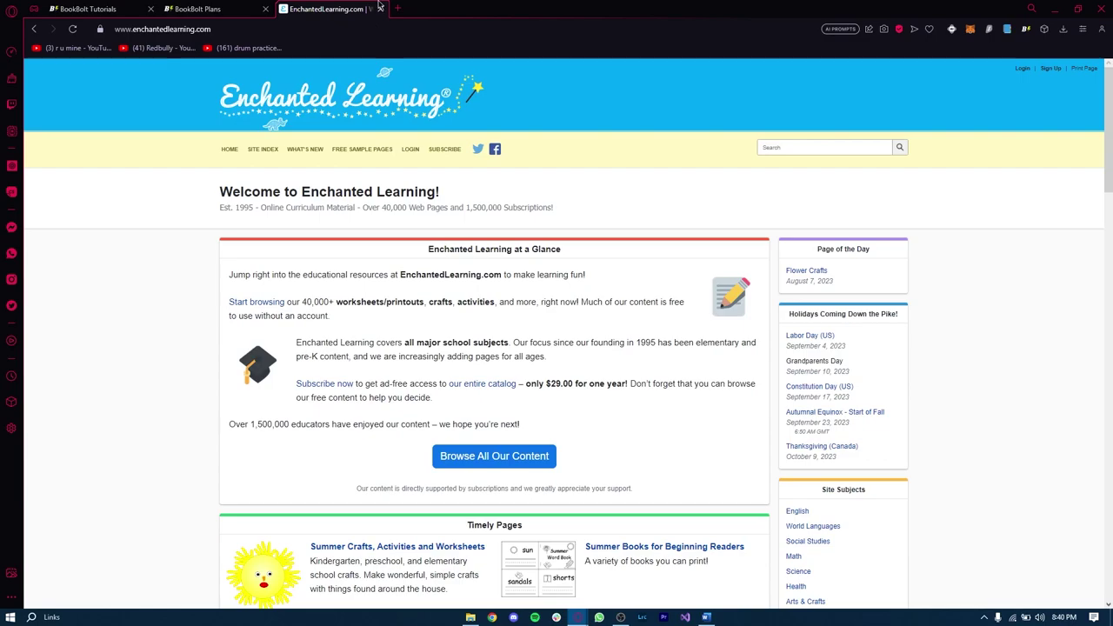
scroll(475, 198, "down", 3)
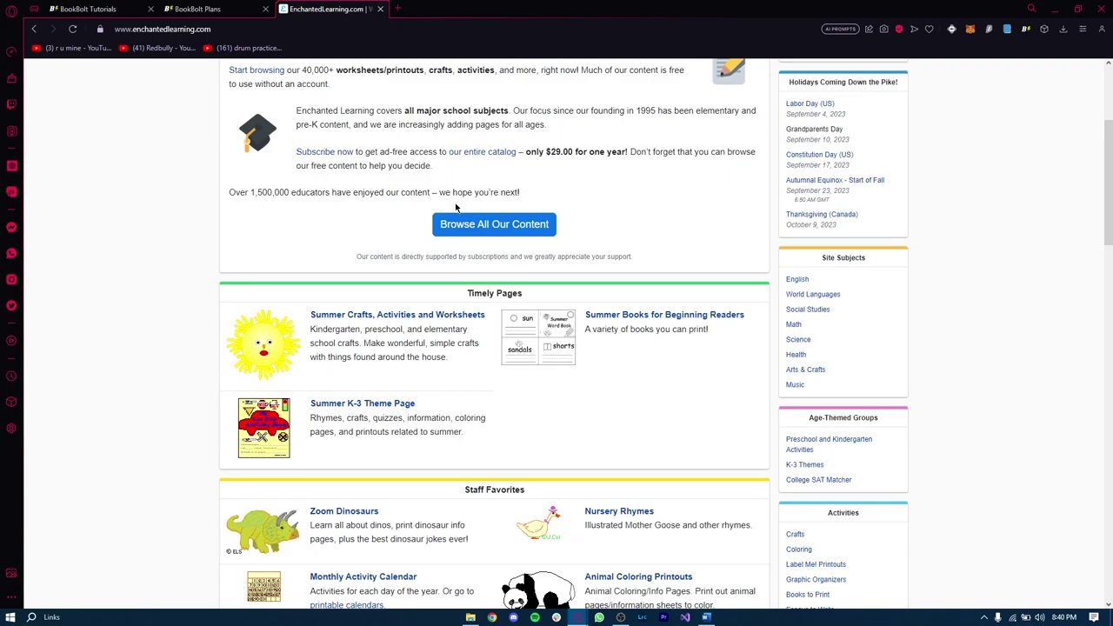
scroll(455, 207, "up", 3)
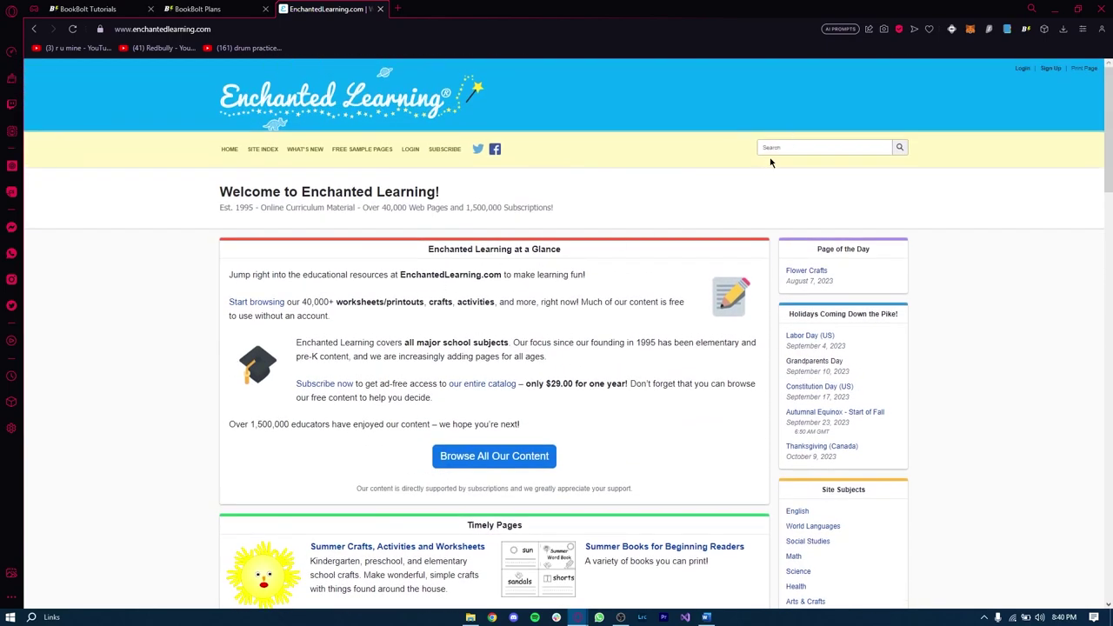
Step: Search Enchanted Learning for "christmas" and look through the listed resources
left_click(777, 148)
type("a")
type("hristma")
key("Return")
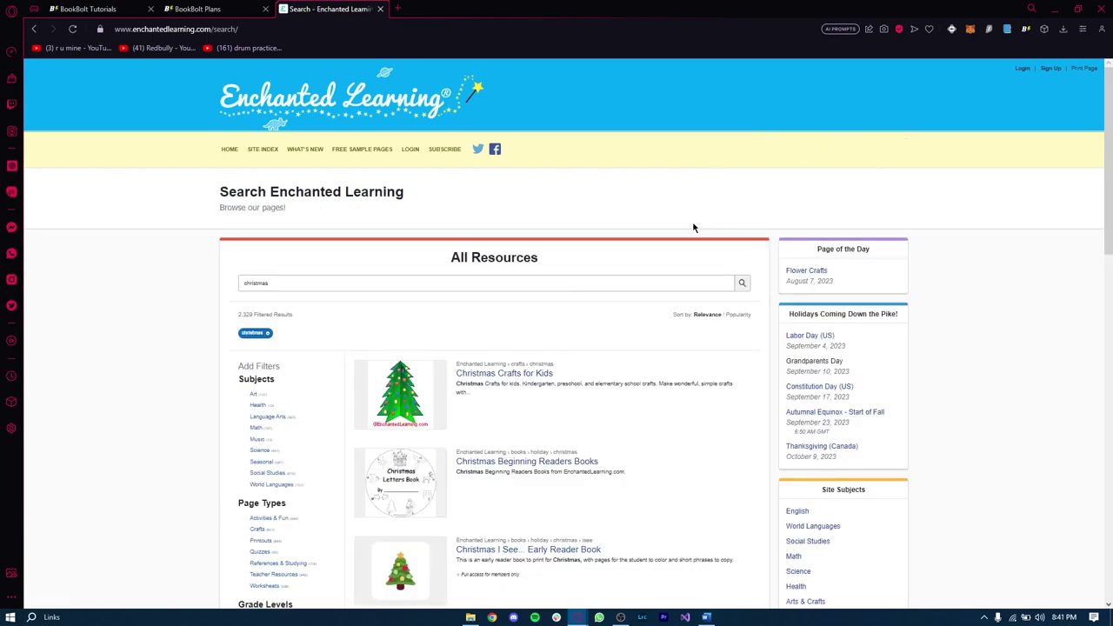
scroll(679, 242, "down", 2)
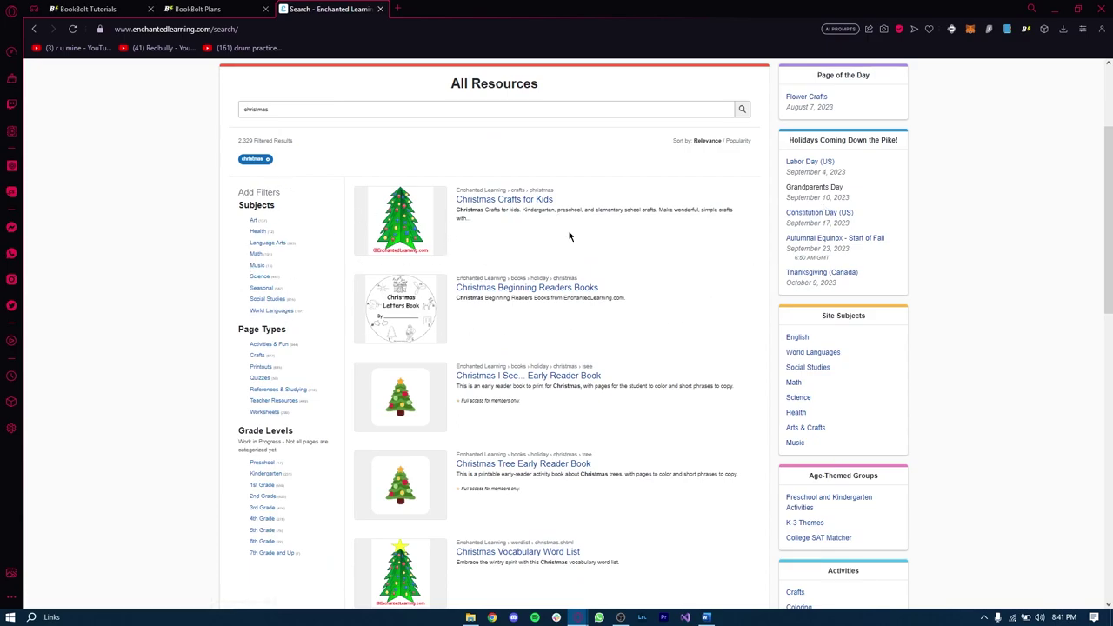
scroll(862, 203, "up", 2)
scroll(862, 203, "down", 4)
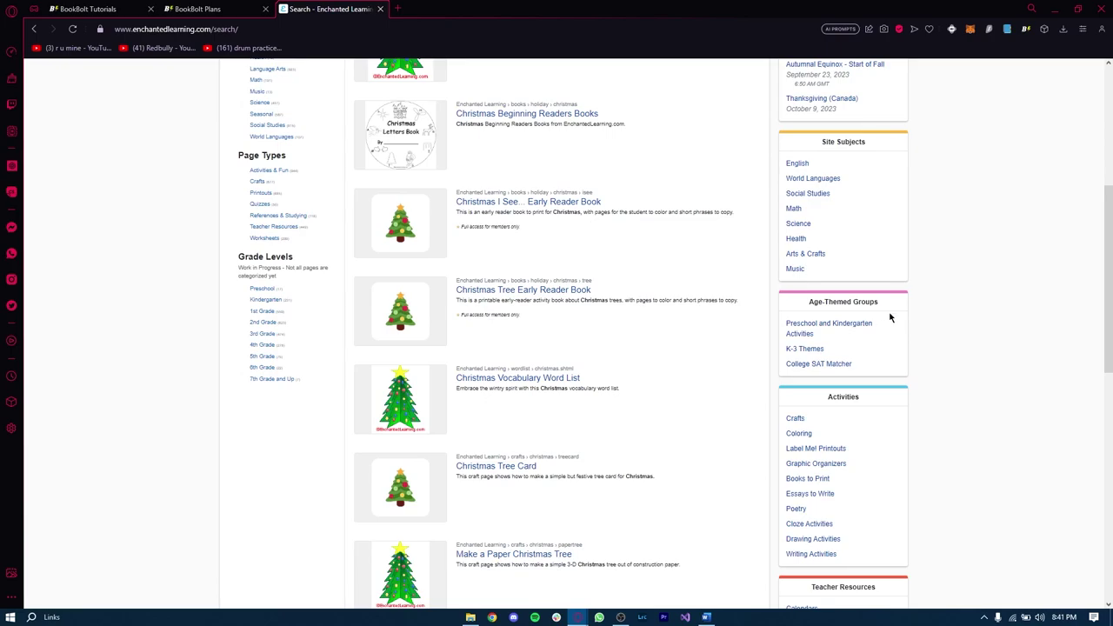
Step: Replace the Enchanted Learning page with ChatGPT at chat.openai.com
left_click(586, 35)
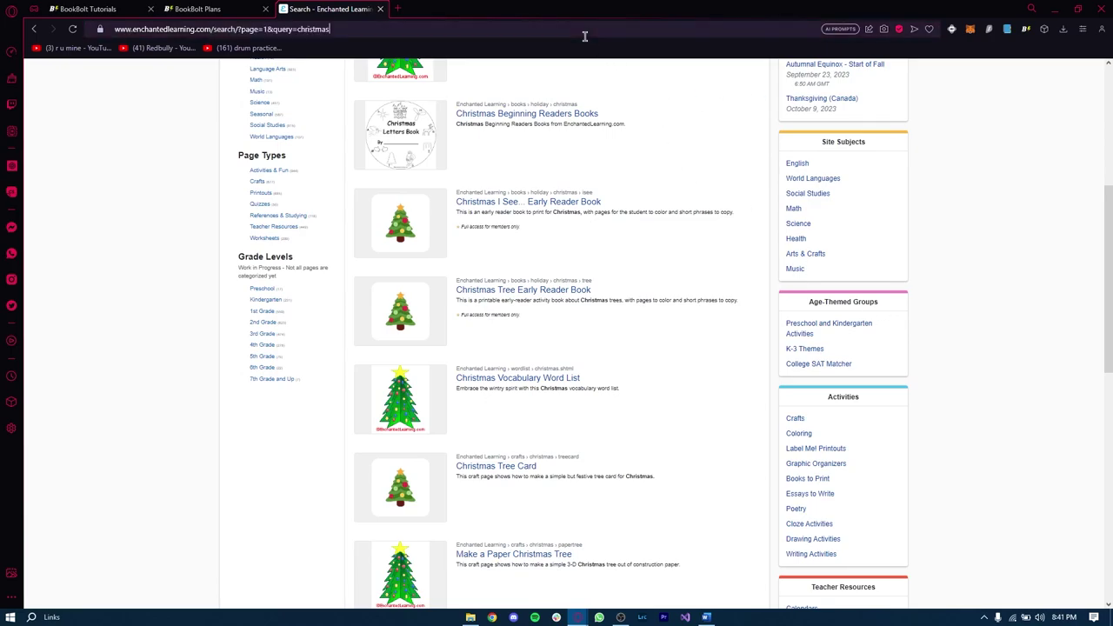
type("ch")
key("Return")
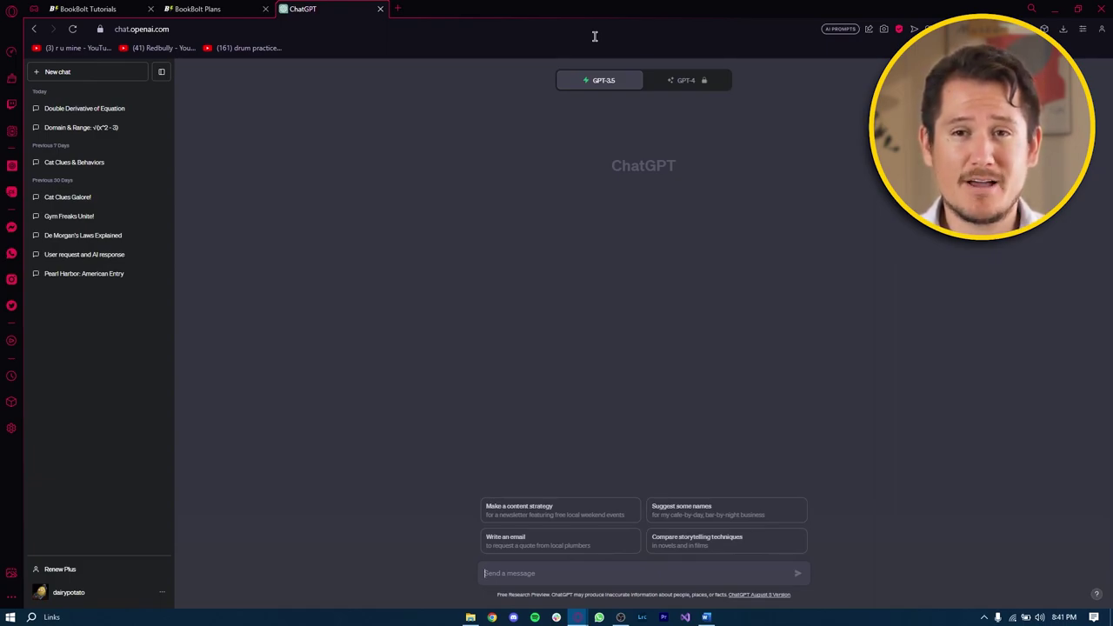
Step: Send ChatGPT the prompt "give me 20 words that are related to christmas"
type("give me ")
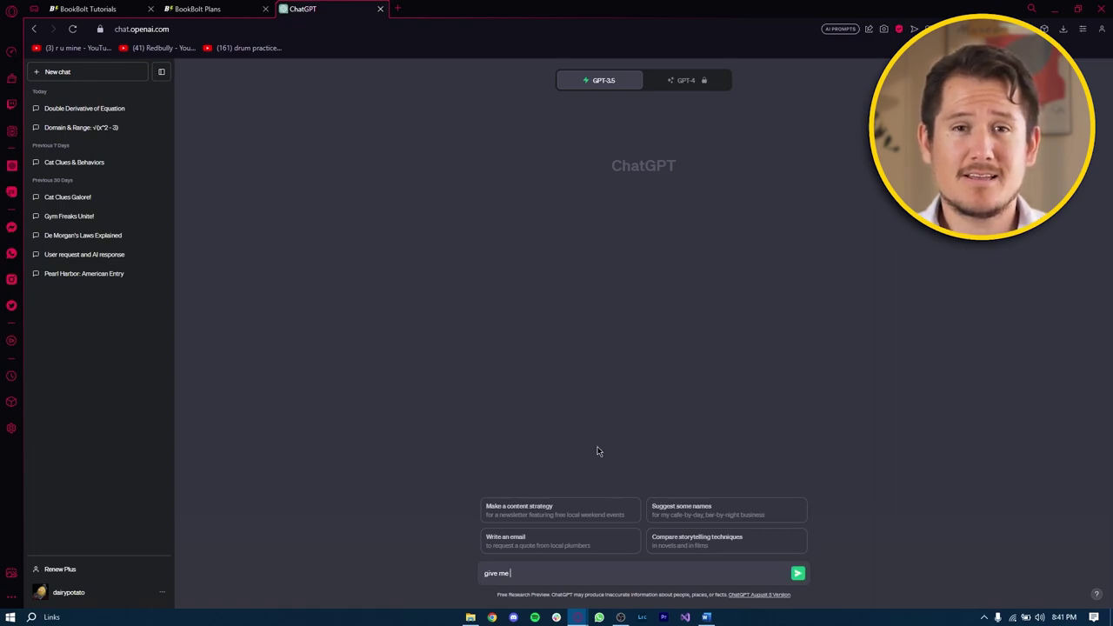
type("20 words t")
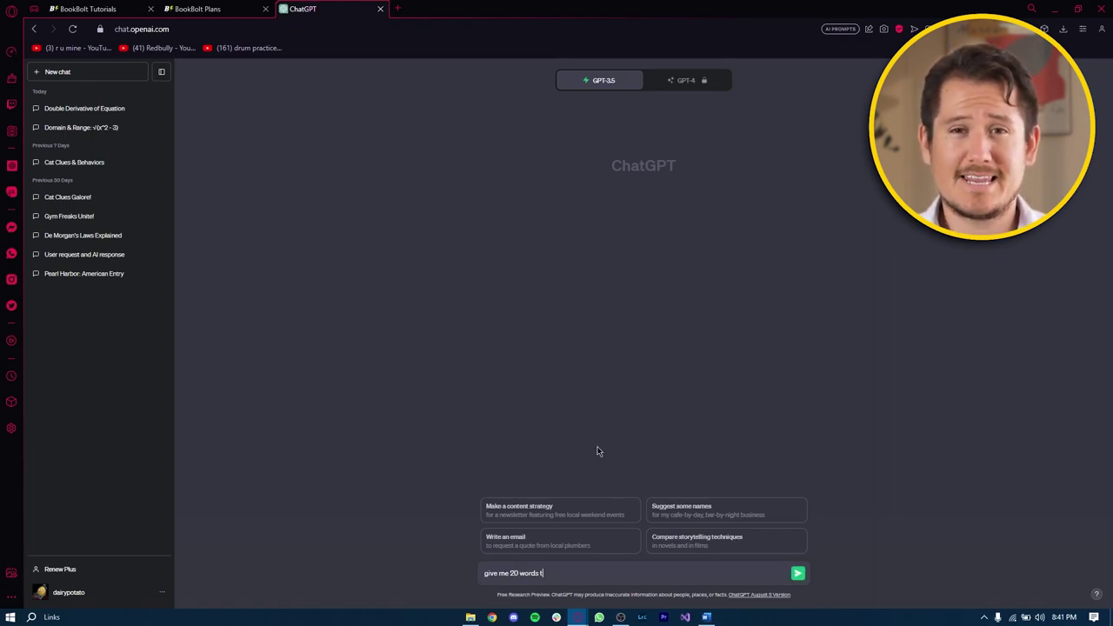
type("hat are re")
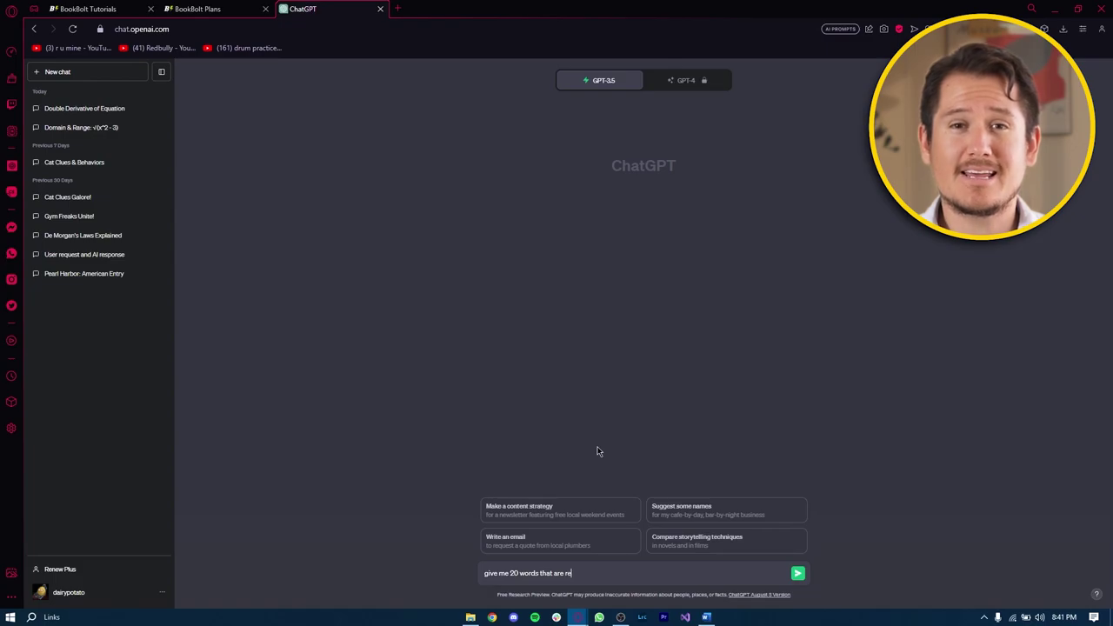
type("lated to christ")
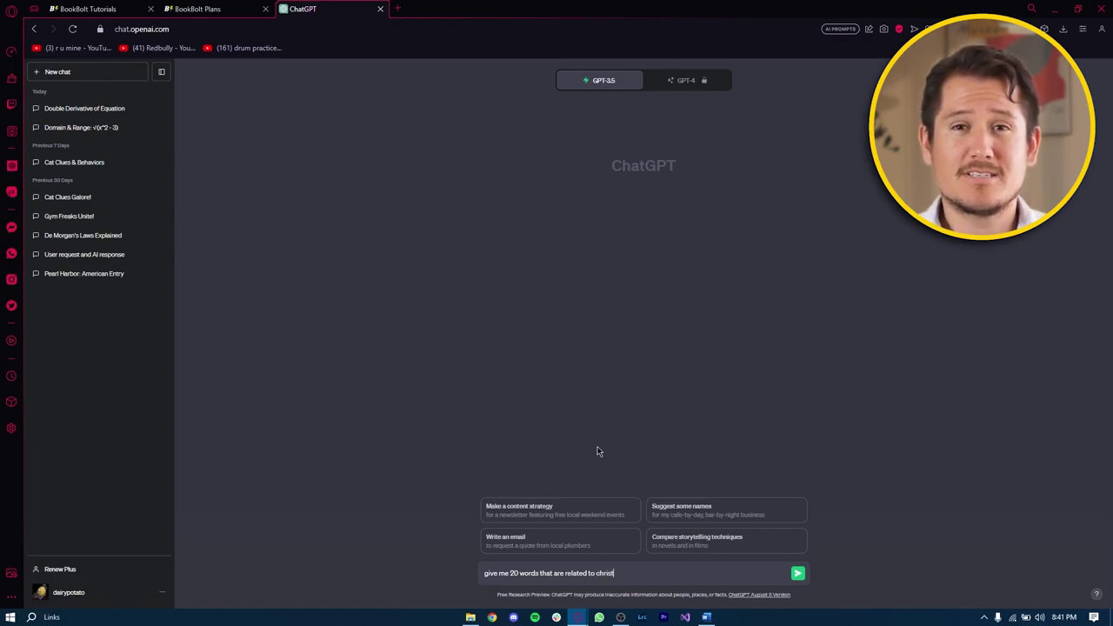
type("mas")
key("Return")
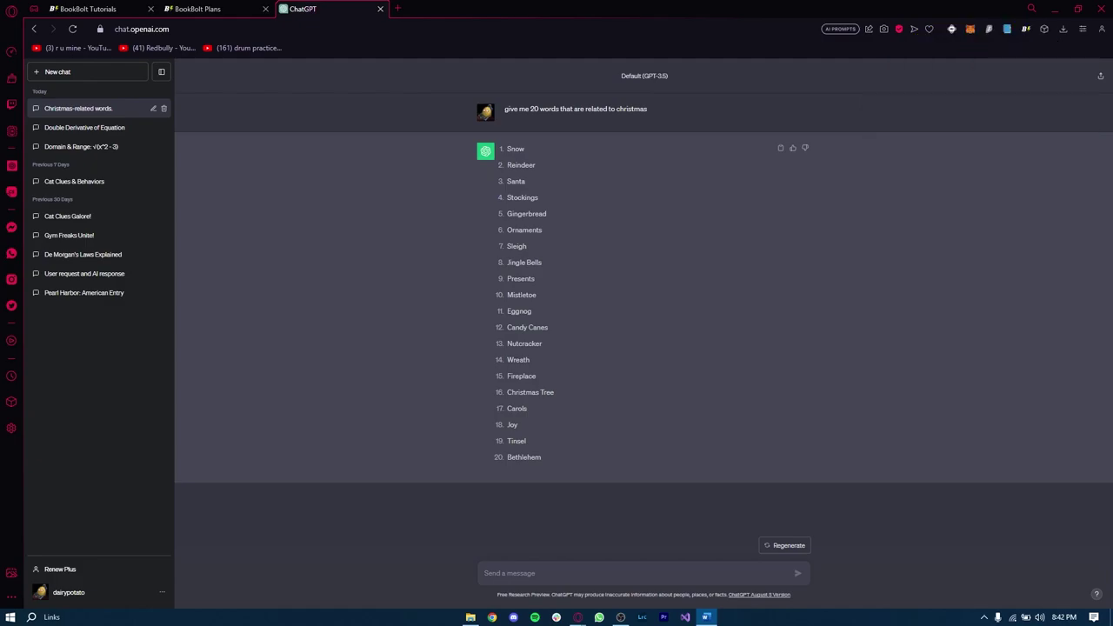
Step: Switch back to the Book Bolt member area and inspect the bestseller and category options on the Cloud research page
left_click(222, 9)
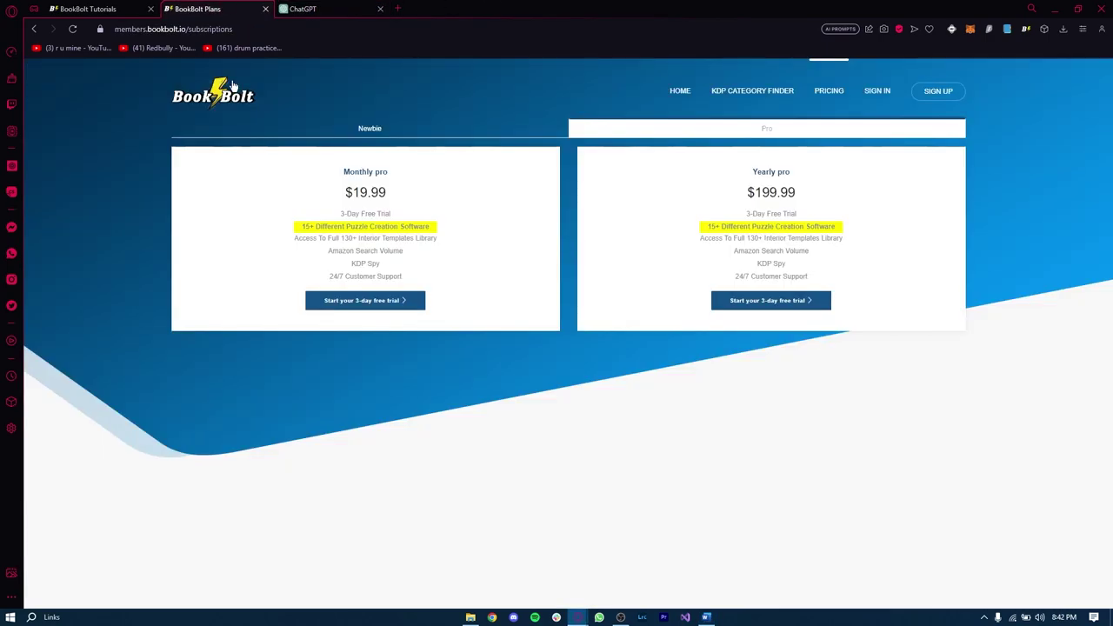
left_click(57, 8)
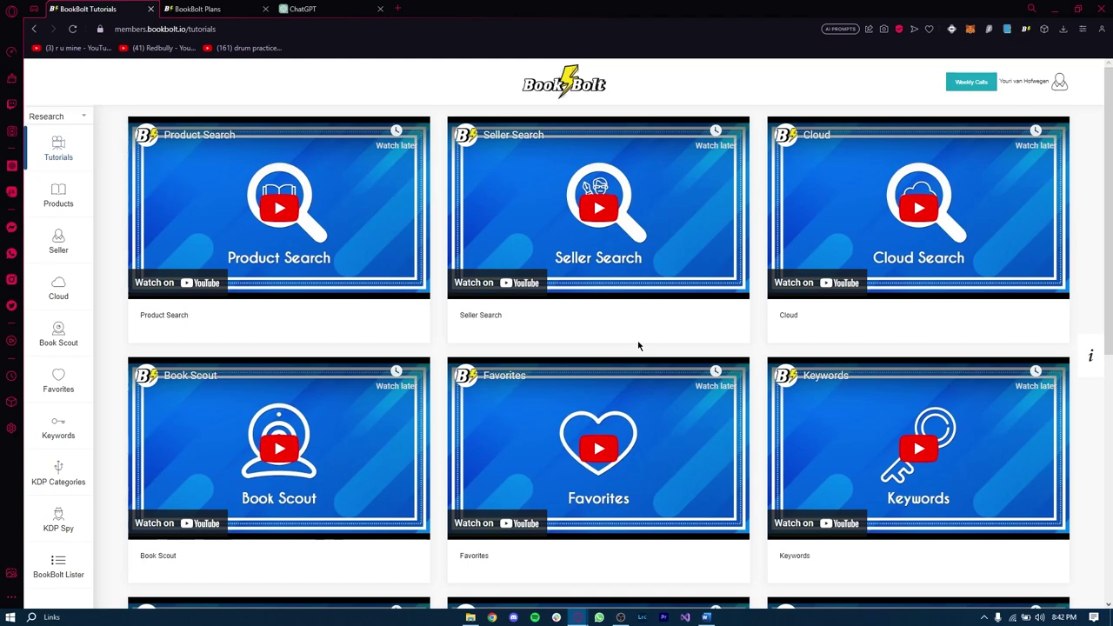
left_click(59, 284)
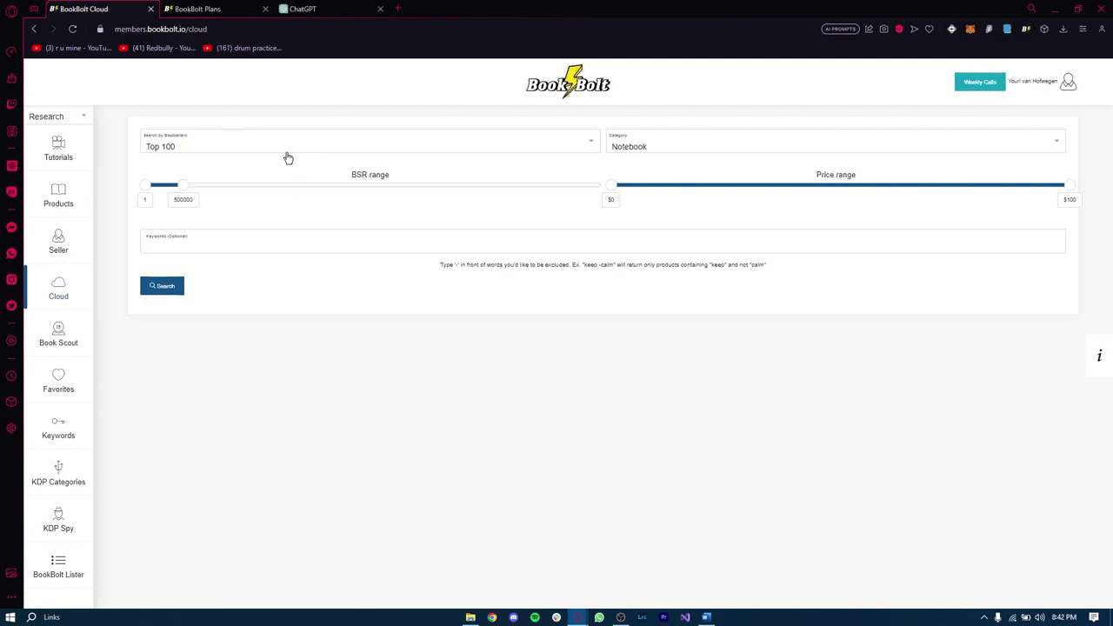
left_click(261, 147)
left_click(366, 150)
left_click(265, 149)
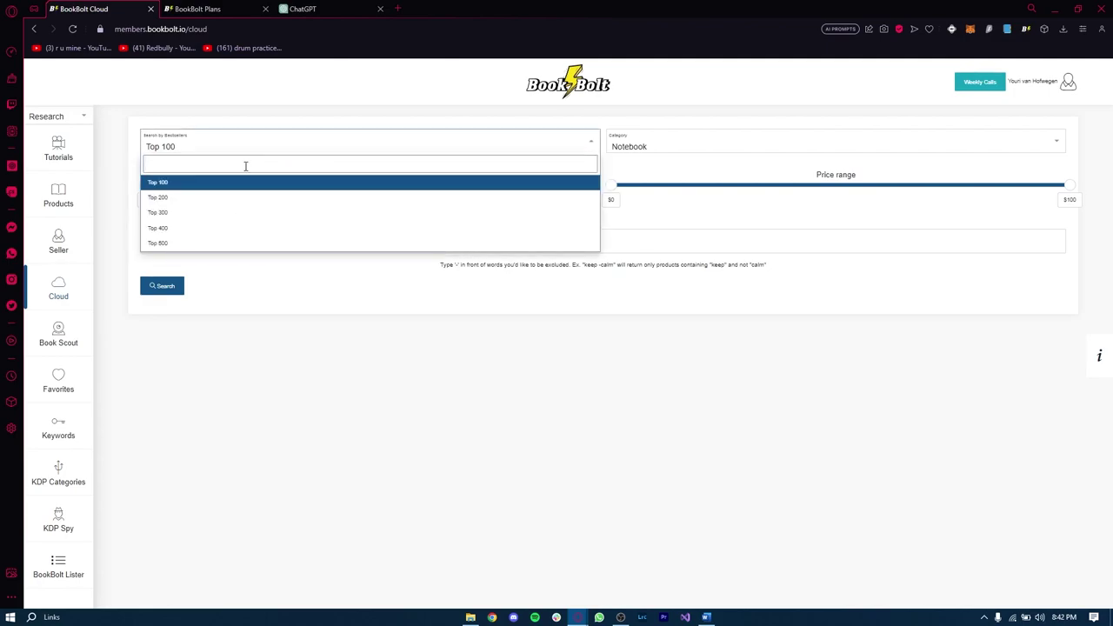
left_click(666, 152)
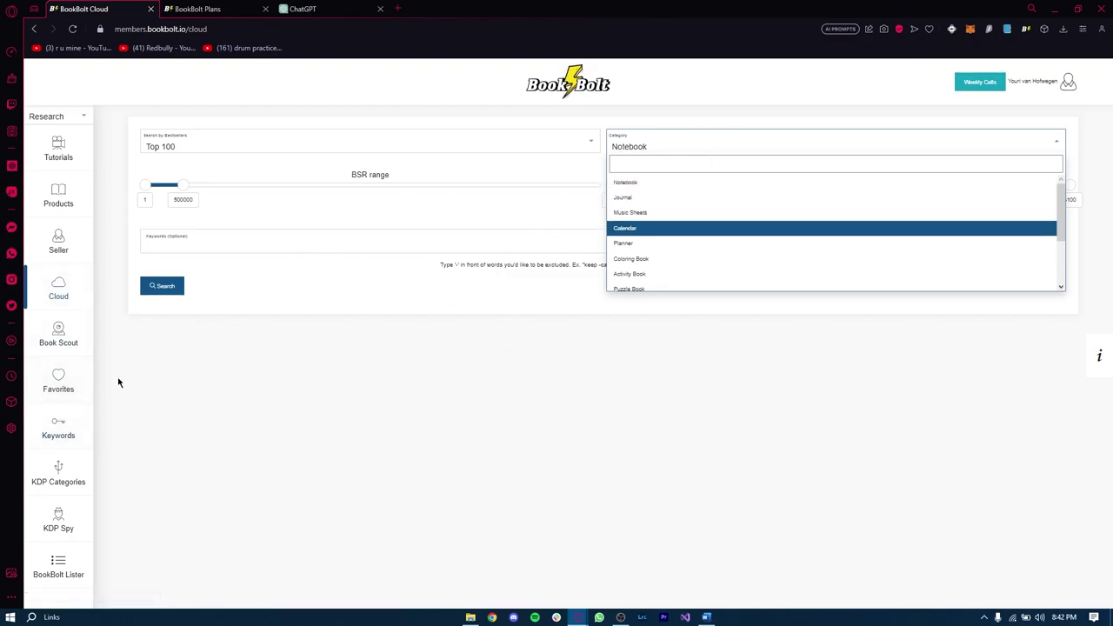
Step: View Book Bolt's KDP category finder, close it, and open the keyword search page
left_click(65, 477)
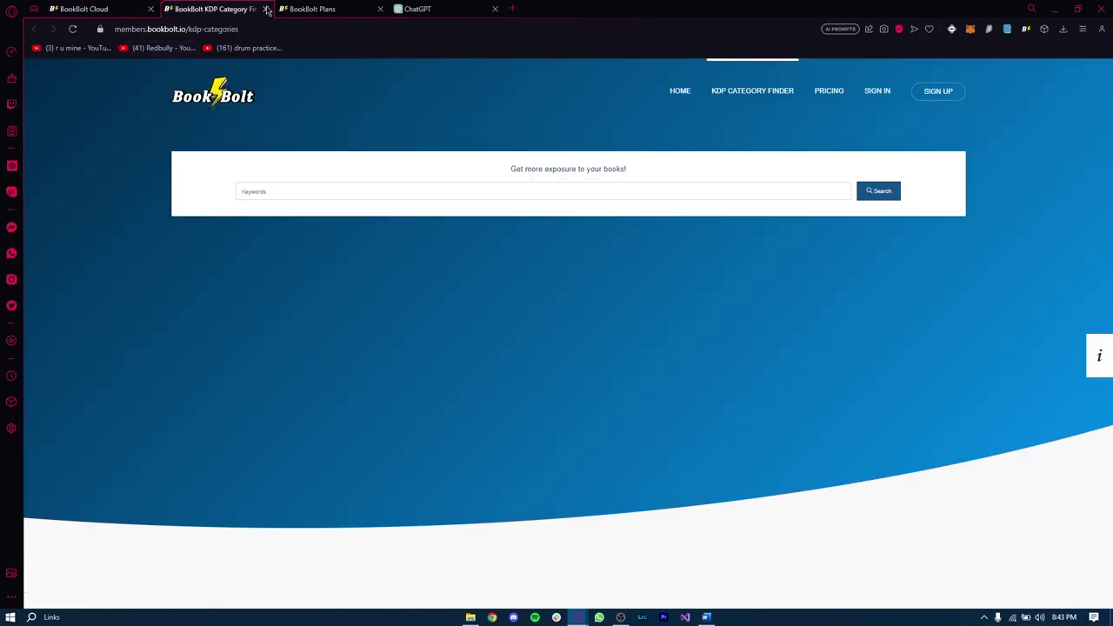
left_click(272, 183)
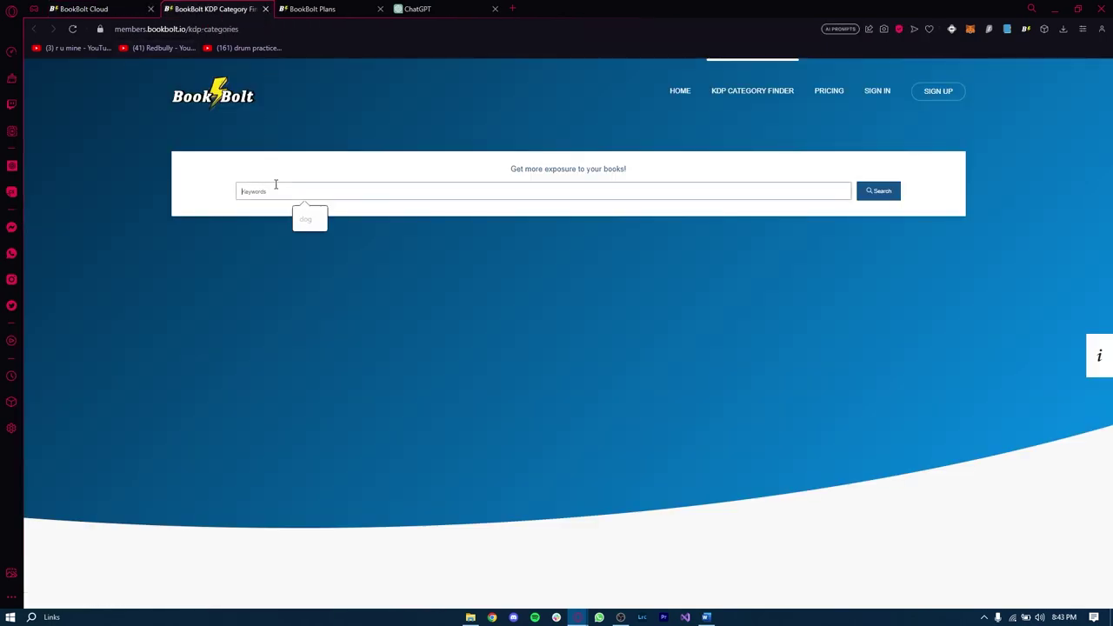
left_click(265, 8)
mouse_move(69, 437)
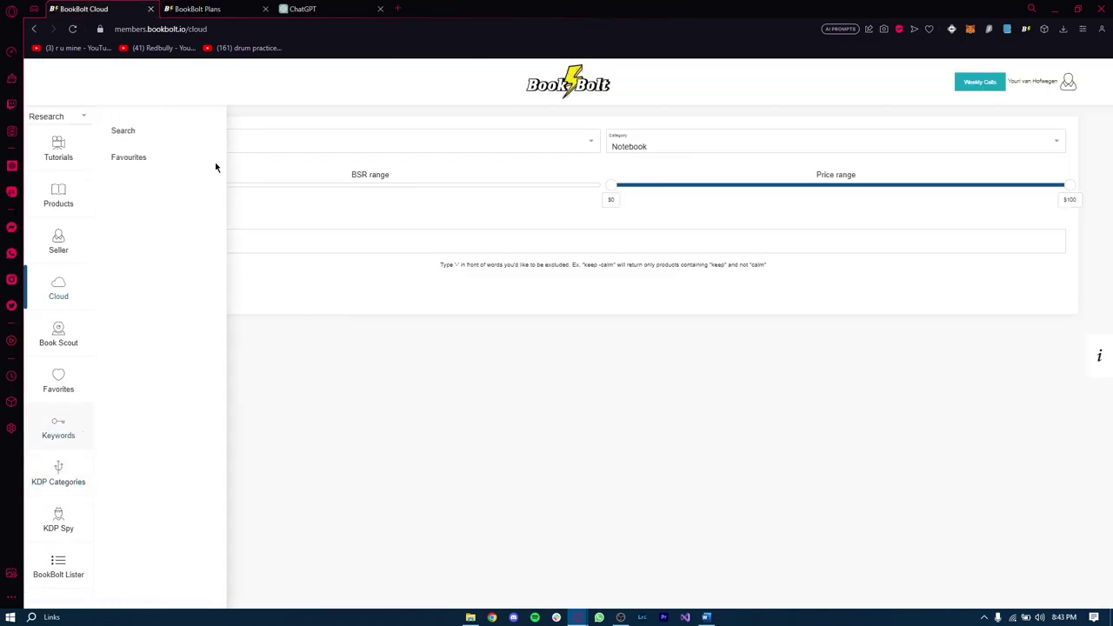
left_click(143, 135)
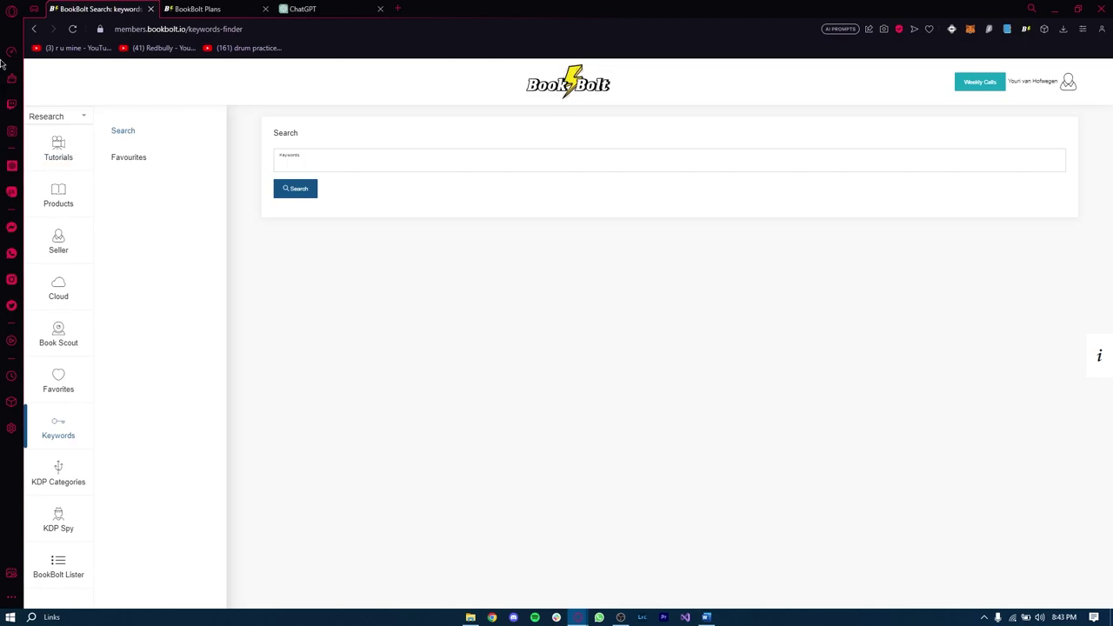
Step: Switch the Book Bolt member area from the research tools to the Create tools and open BookBolt Studio
left_click(54, 116)
left_click(39, 168)
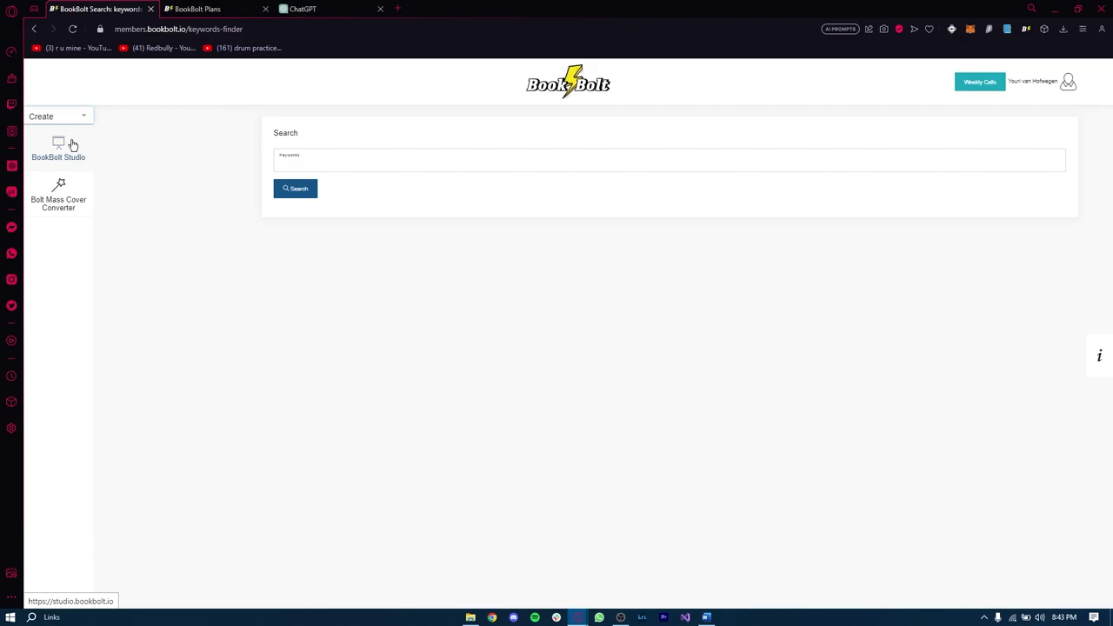
left_click(58, 147)
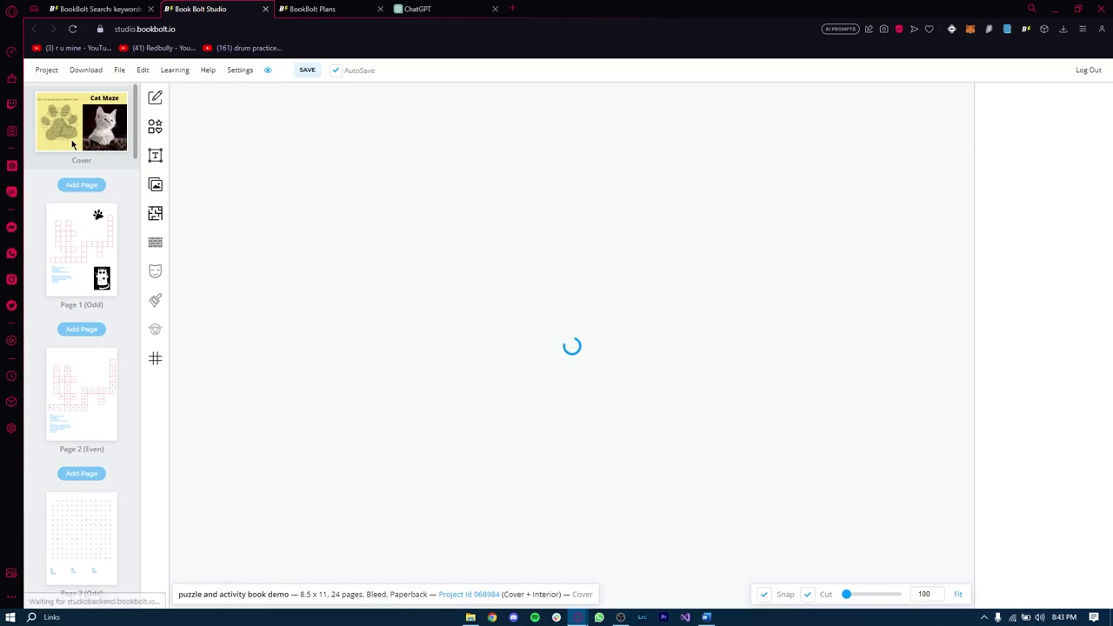
Step: Start a new paperback project named "xmas word search" with a trim size of 8.5 x 11 in
left_click(46, 69)
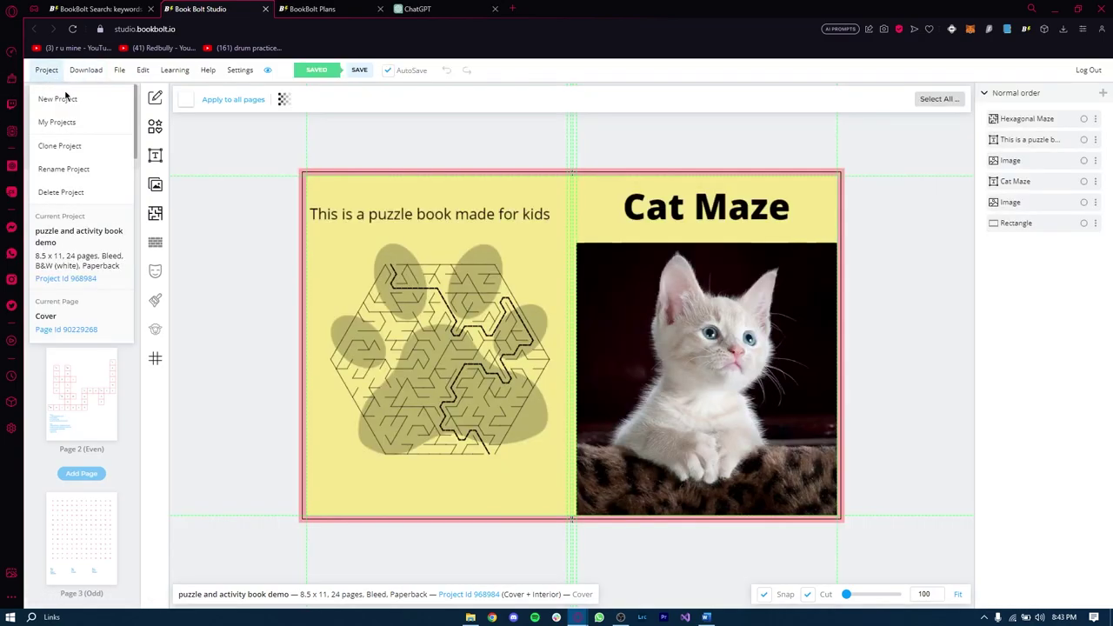
left_click(57, 99)
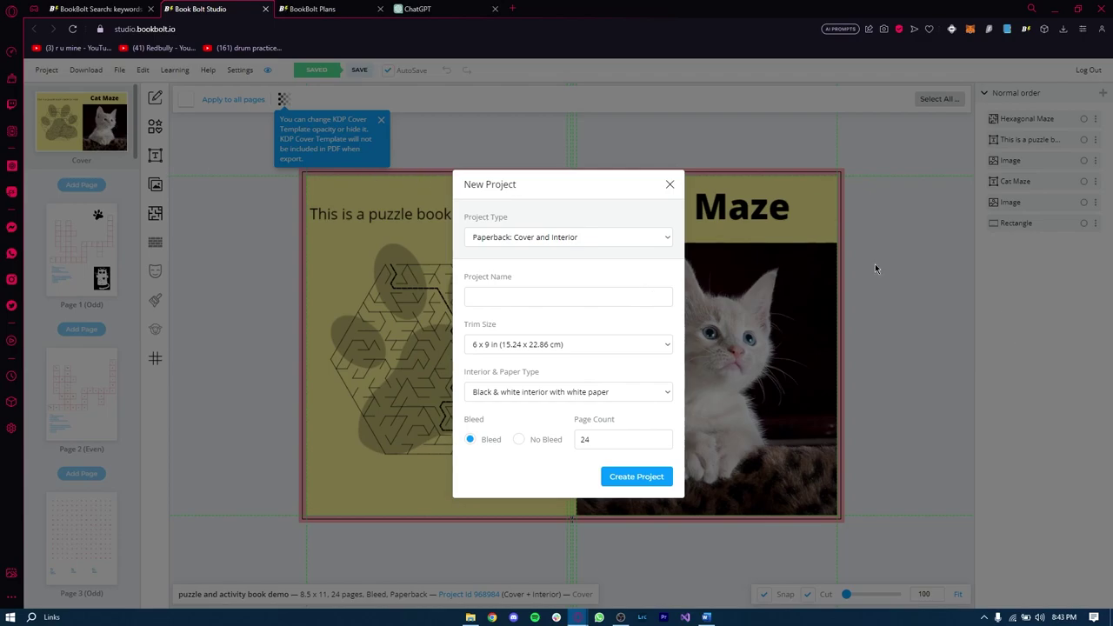
left_click(576, 295)
type("x")
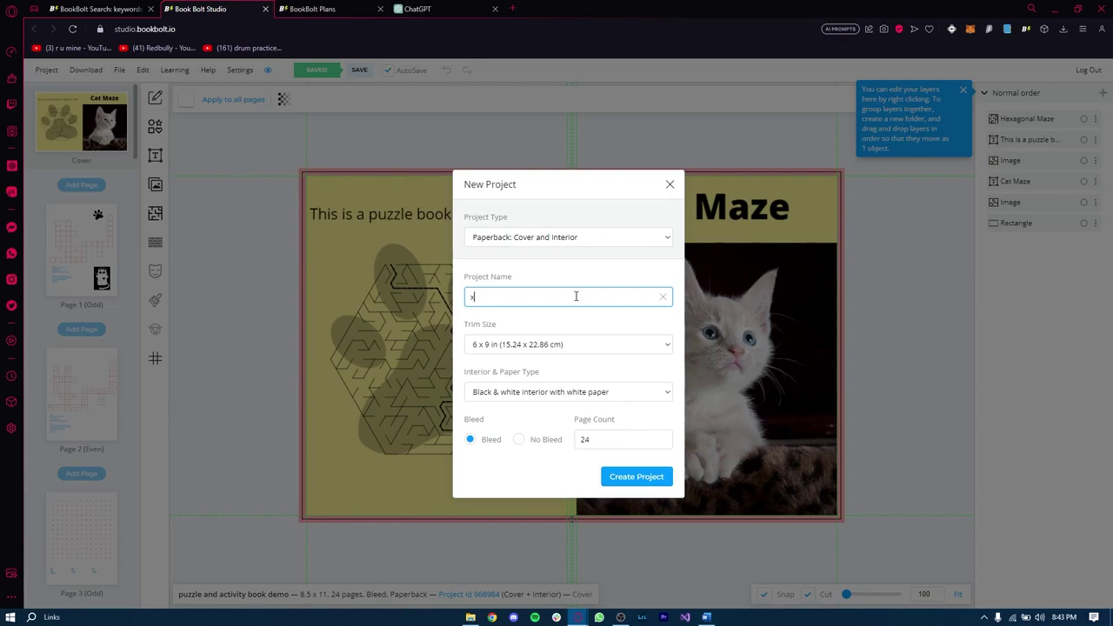
type("mas word search")
left_click(581, 351)
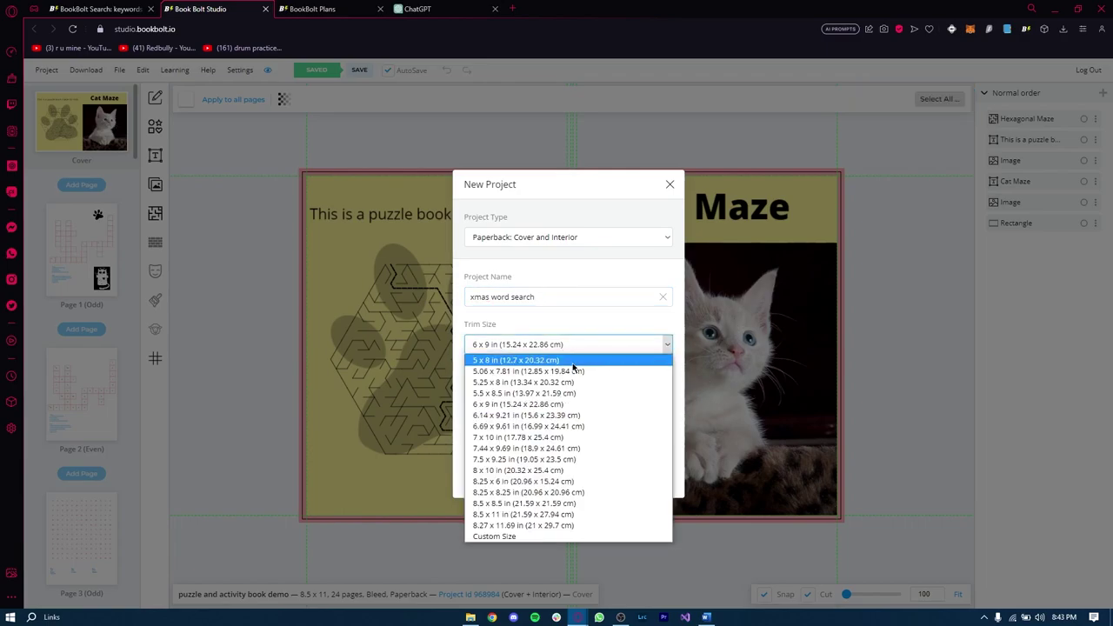
left_click(530, 515)
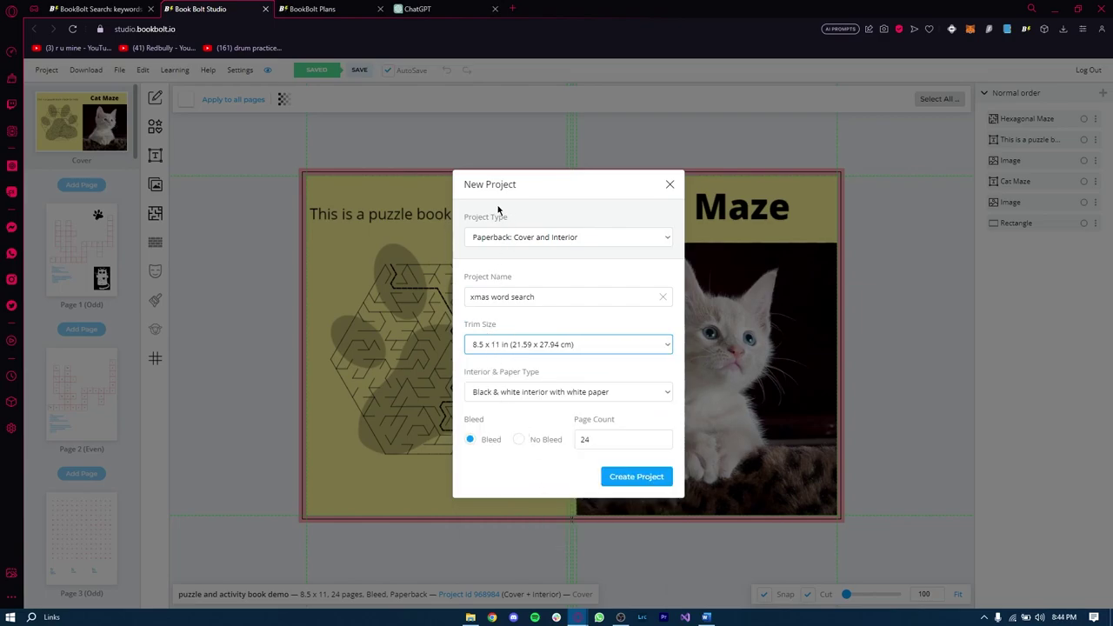
Step: Keep the black and white interior with white paper, choose No Bleed, set the page count to 90, and create the project
left_click(621, 392)
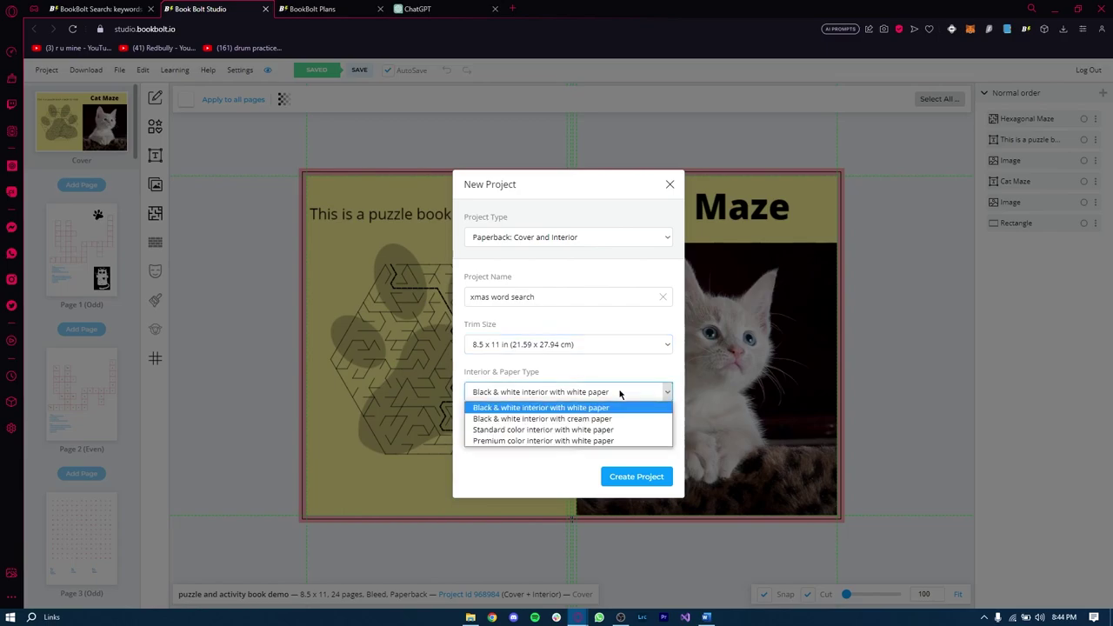
left_click(620, 393)
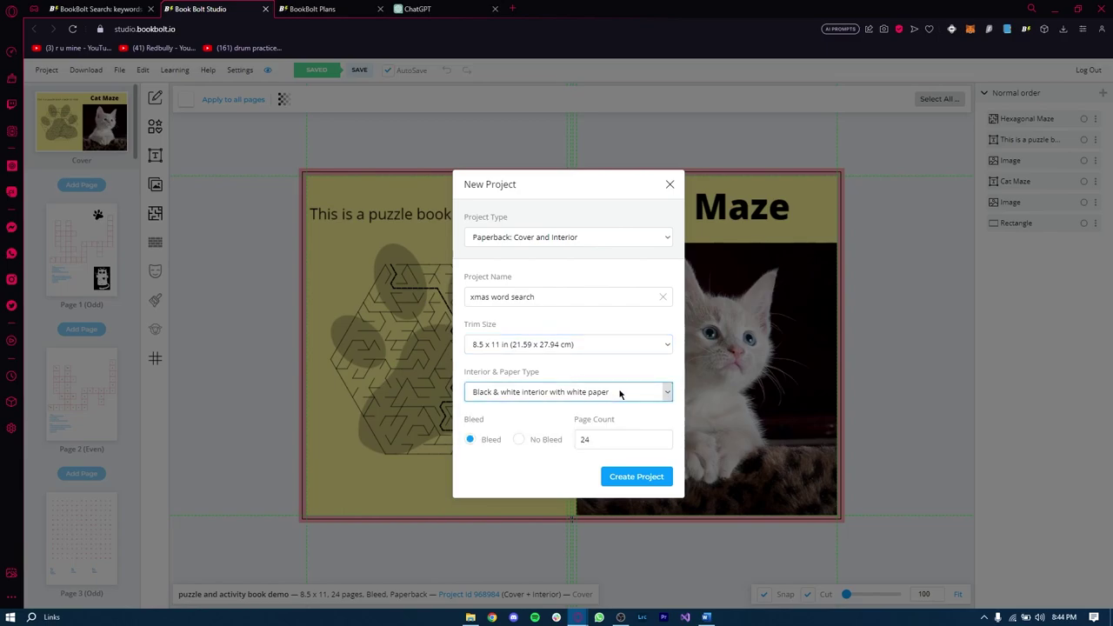
left_click(544, 439)
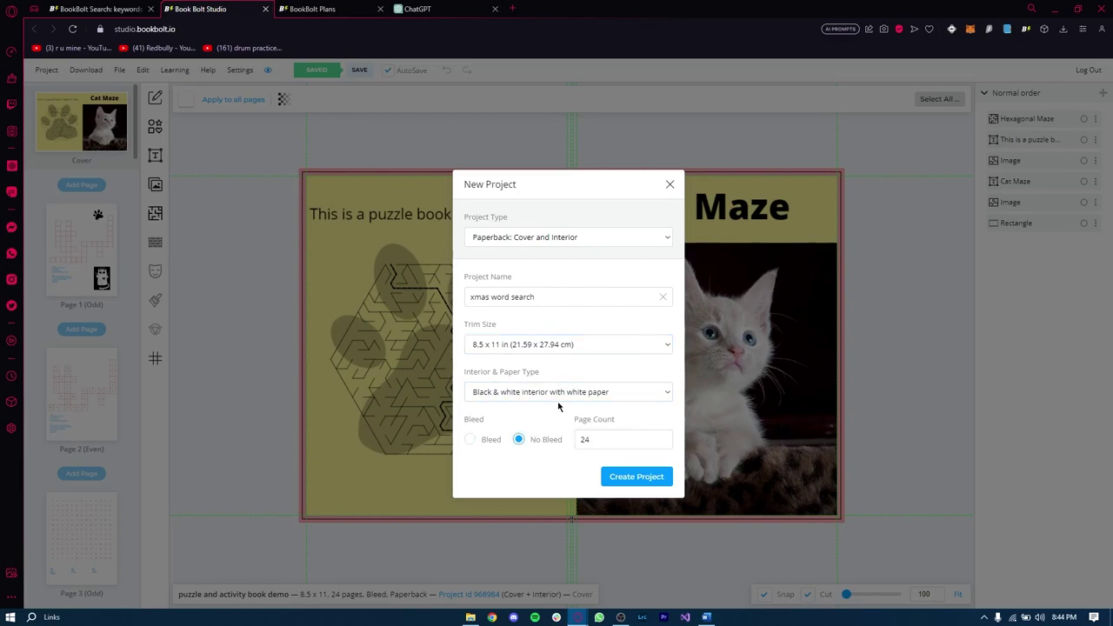
double_click(619, 439)
type("90")
left_click(621, 478)
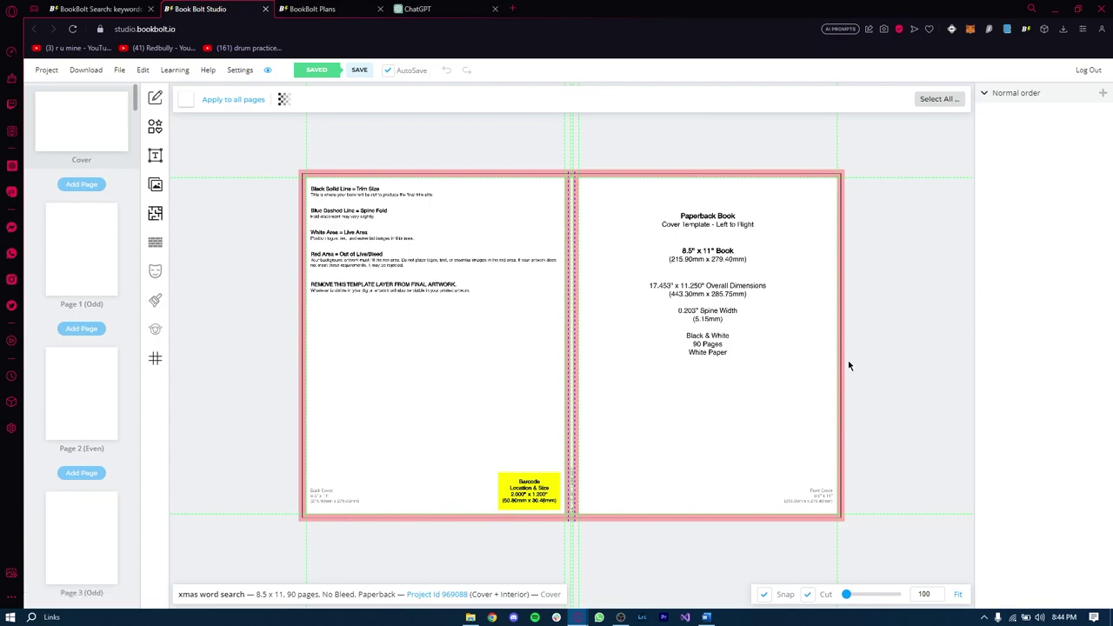
Step: Open the interior templates library, limit it to Pro Only templates, and look through the puzzle templates
left_click(156, 215)
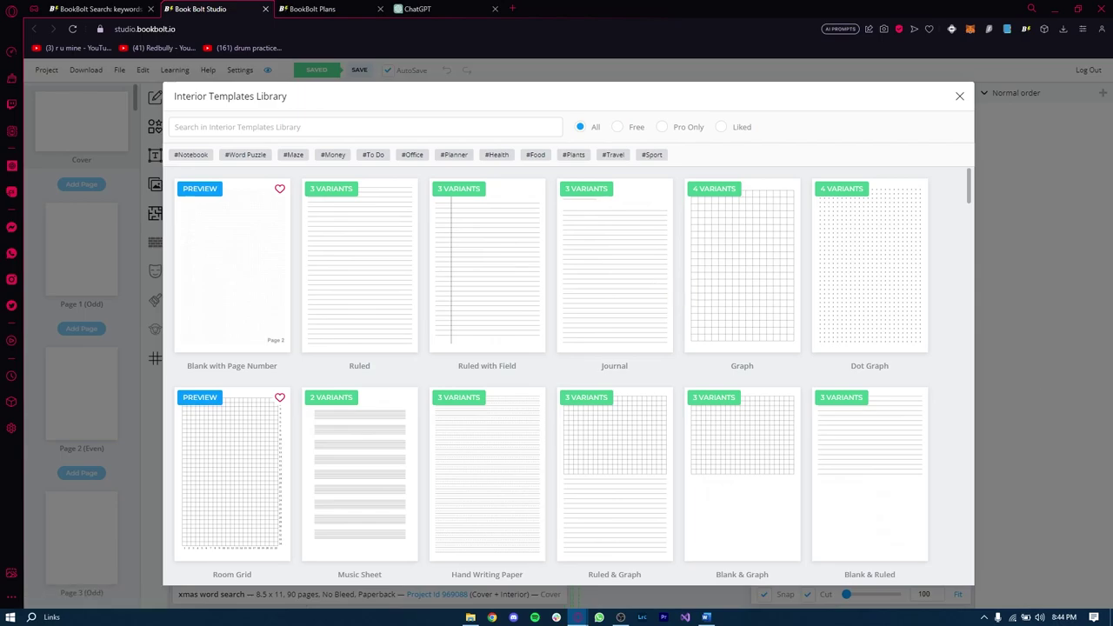
scroll(661, 298, "down", 4)
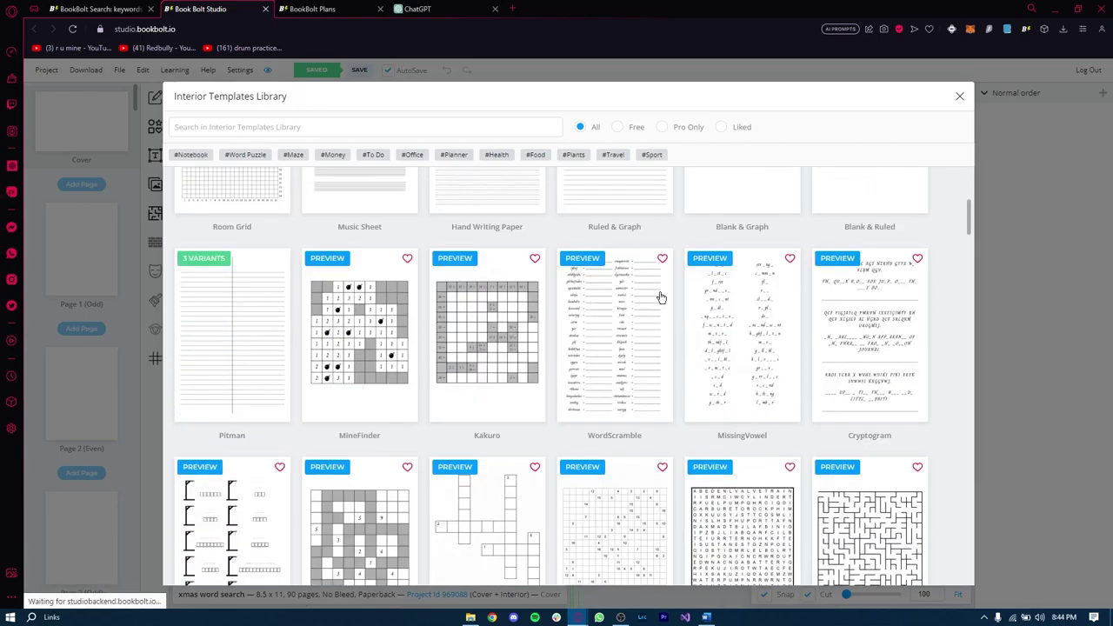
scroll(661, 297, "down", 1)
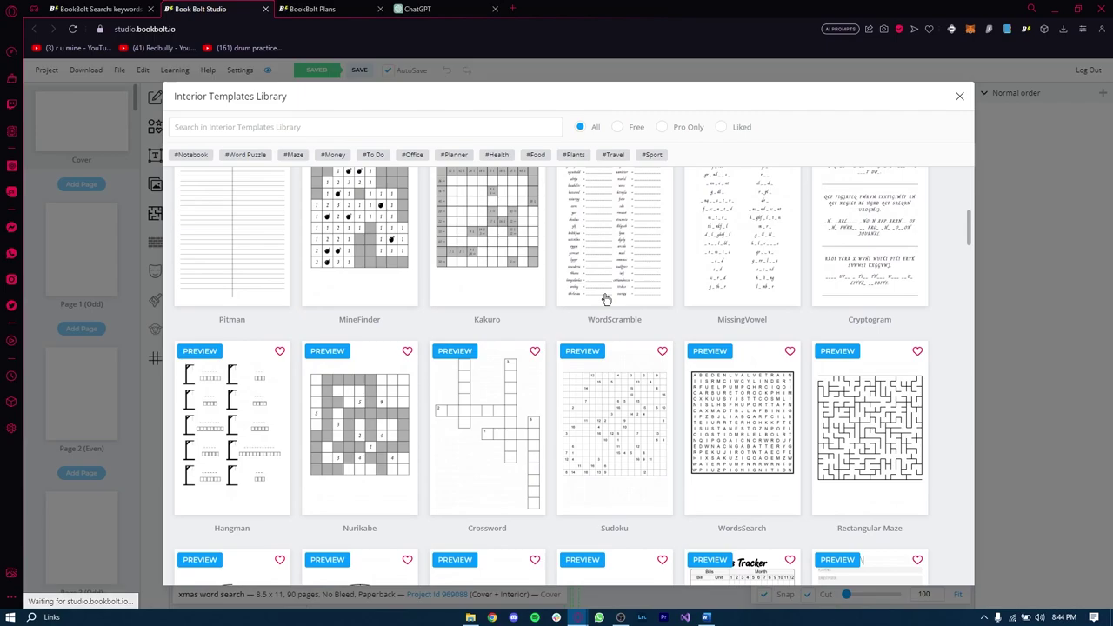
scroll(606, 296, "down", 2)
scroll(607, 296, "up", 2)
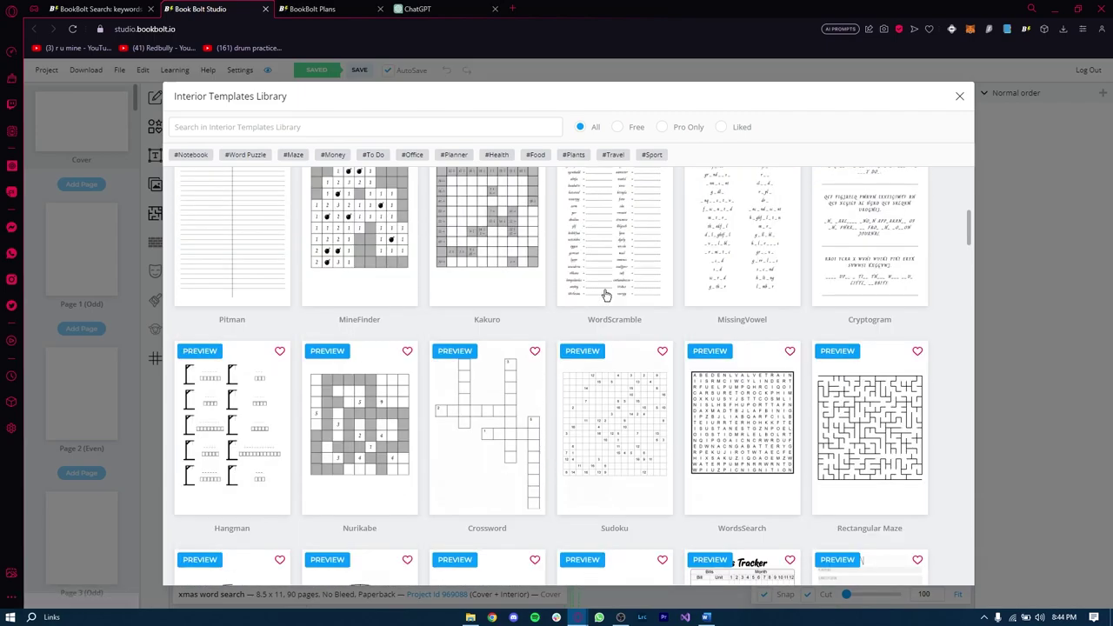
left_click(685, 127)
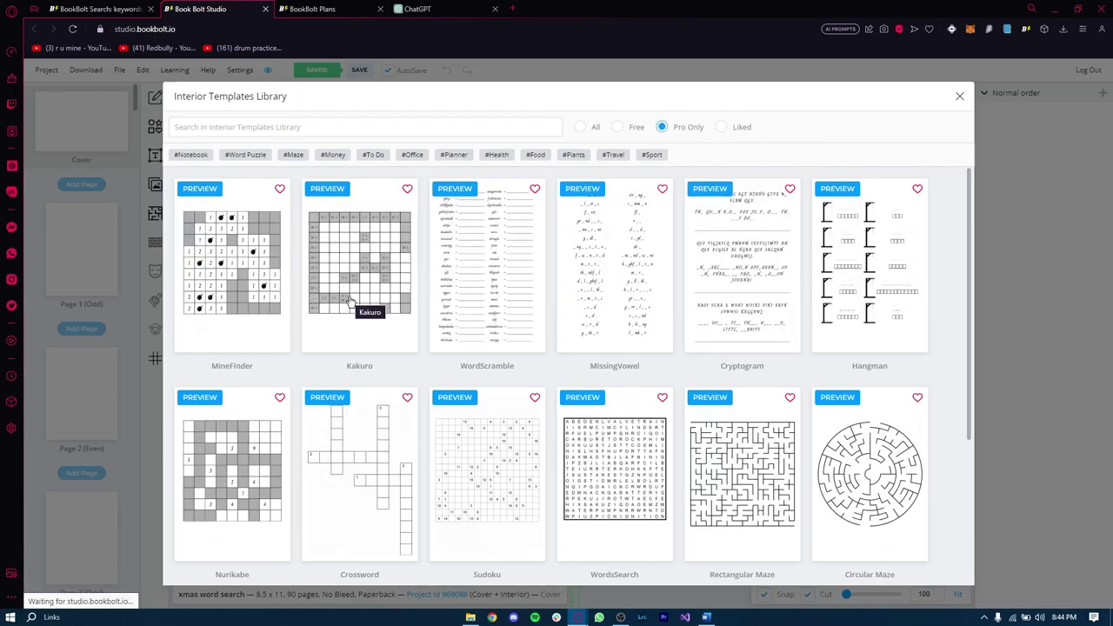
scroll(348, 300, "down", 3)
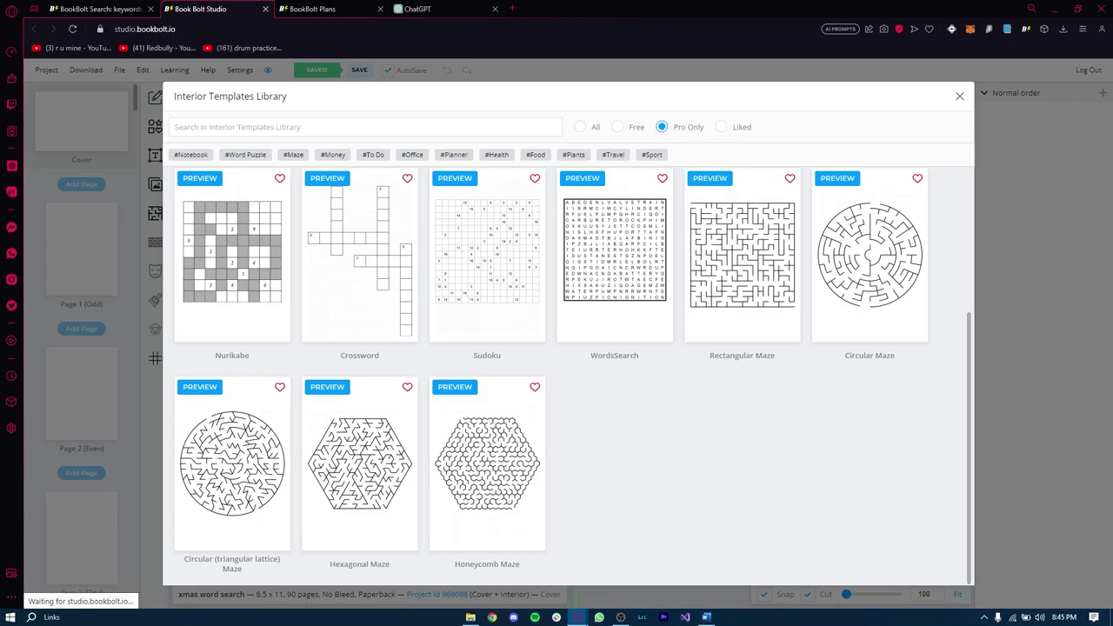
scroll(543, 253, "up", 3)
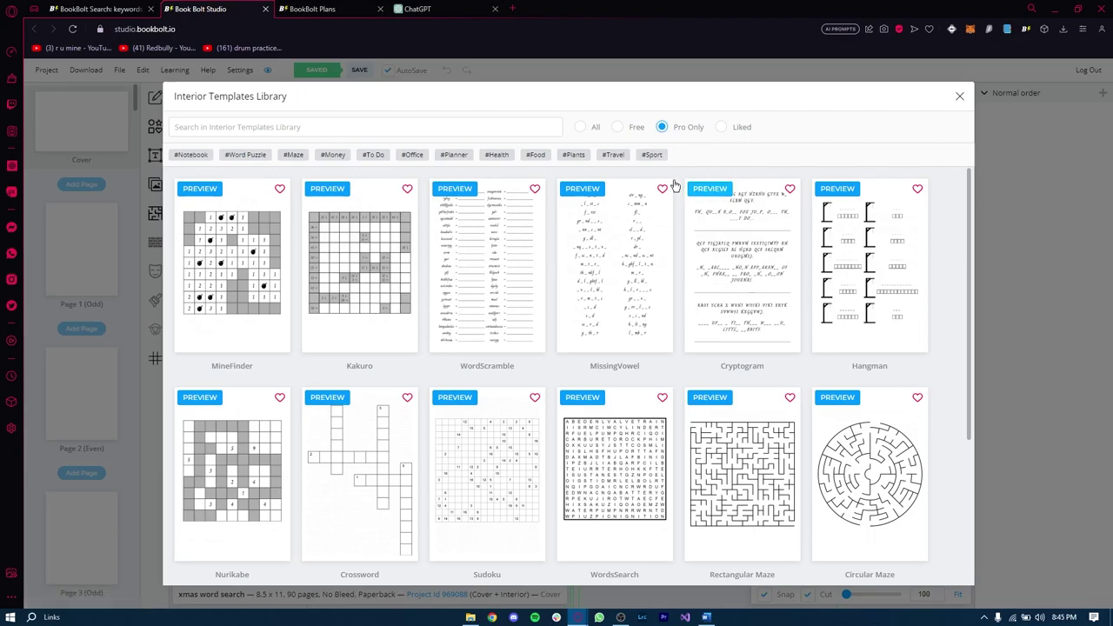
Step: Choose the WordsSearch puzzle from the interior templates library
left_click(440, 134)
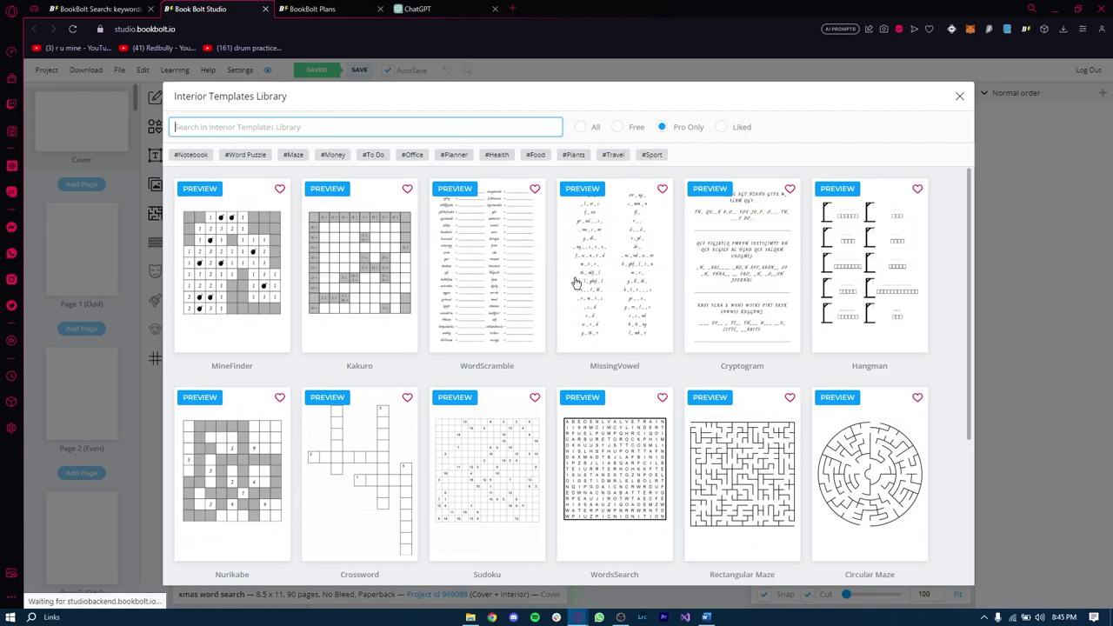
scroll(572, 280, "down", 2)
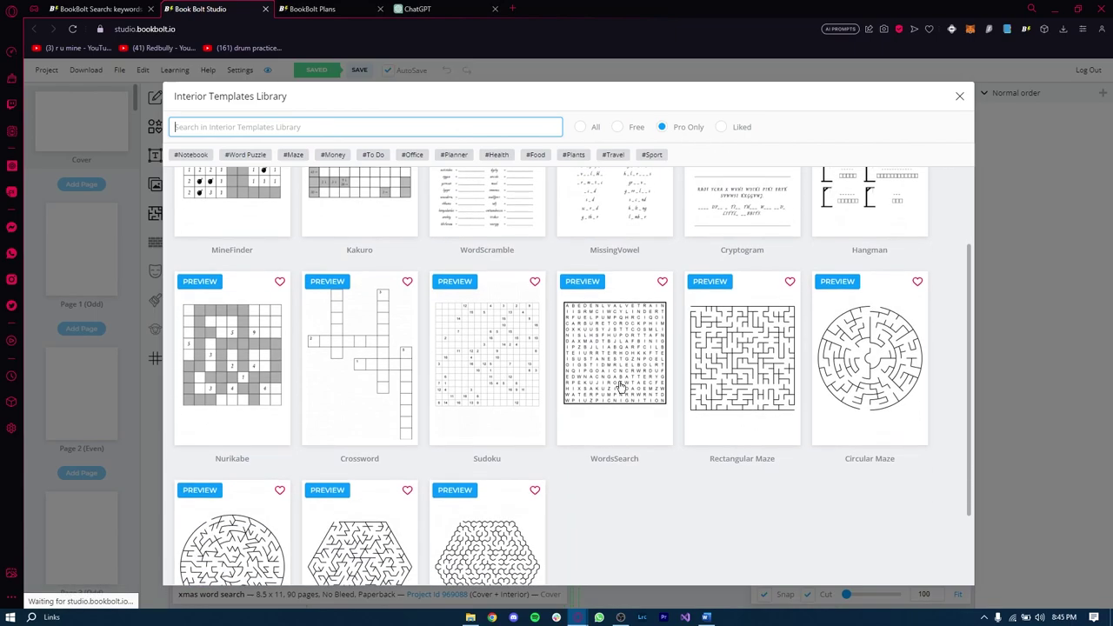
left_click(620, 385)
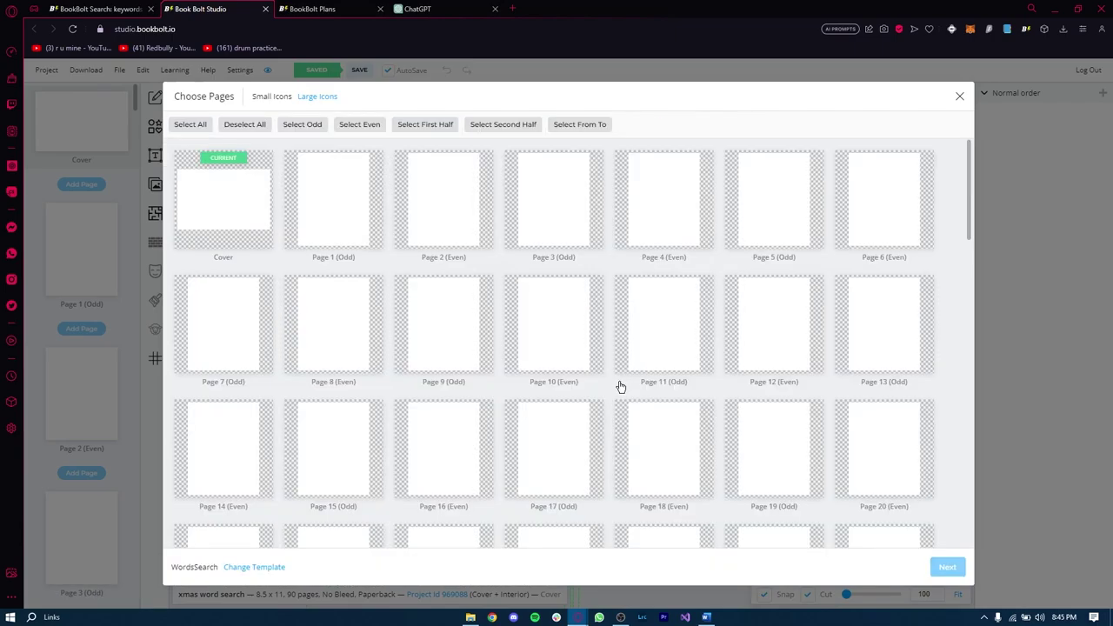
Step: Select pages 1 to 5 for the WordsSearch template and continue to its options
left_click(333, 201)
left_click(450, 214)
left_click(449, 214)
left_click(334, 223)
left_click(438, 221)
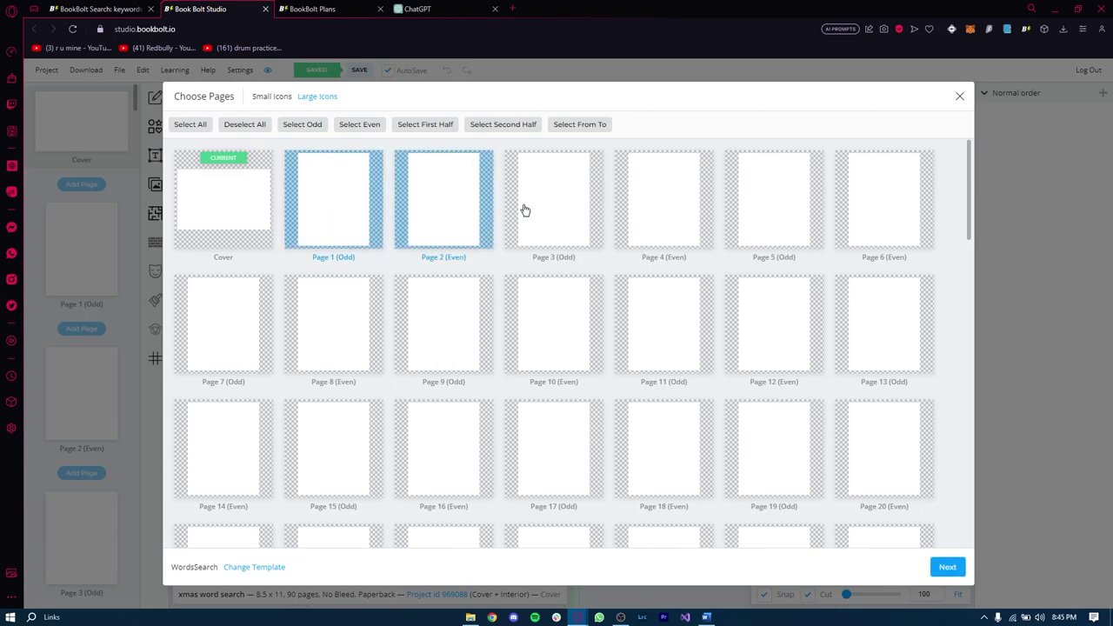
left_click(526, 211)
left_click(660, 210)
left_click(746, 209)
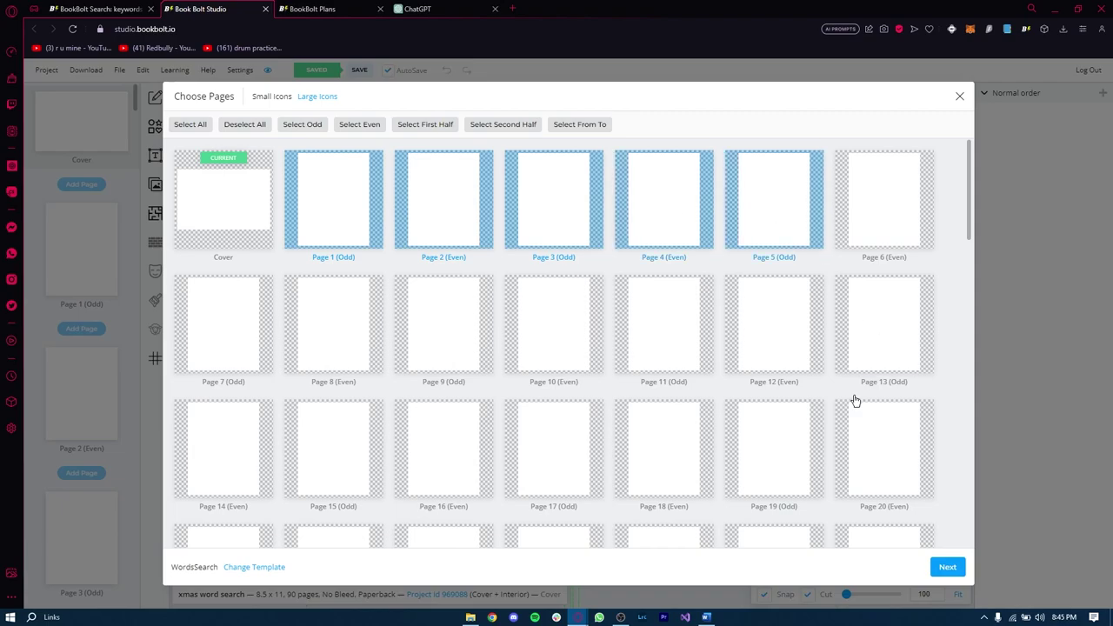
left_click(948, 568)
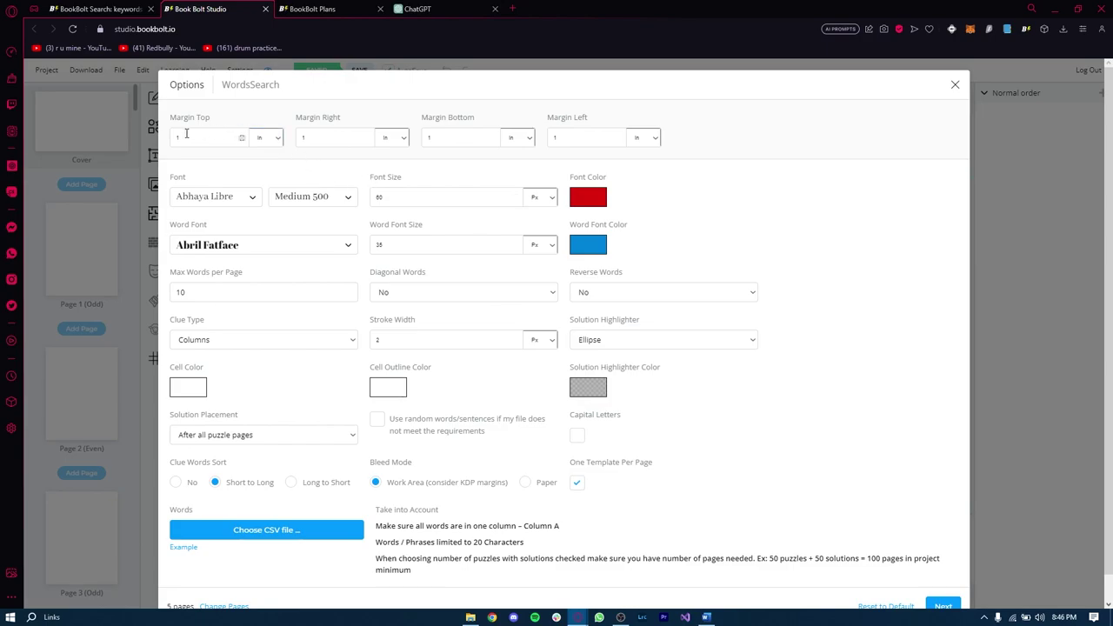
Step: Set the word search's top and right margins to 0.125 in, staying in the template options
left_click(228, 134)
left_click(383, 135)
left_click(443, 137)
double_click(172, 137)
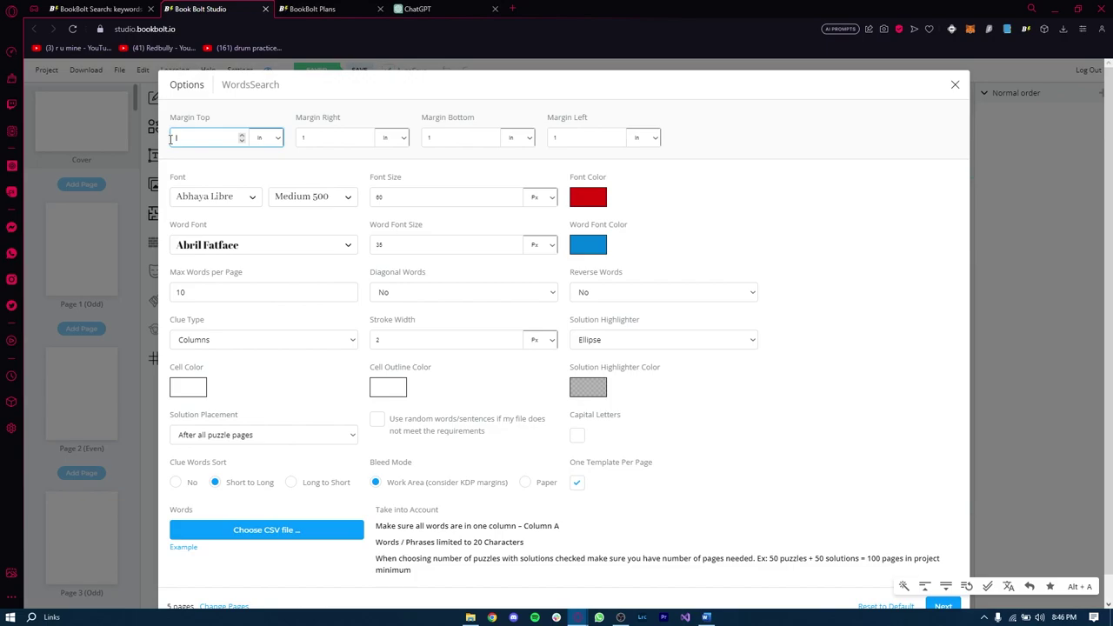
type("0.125")
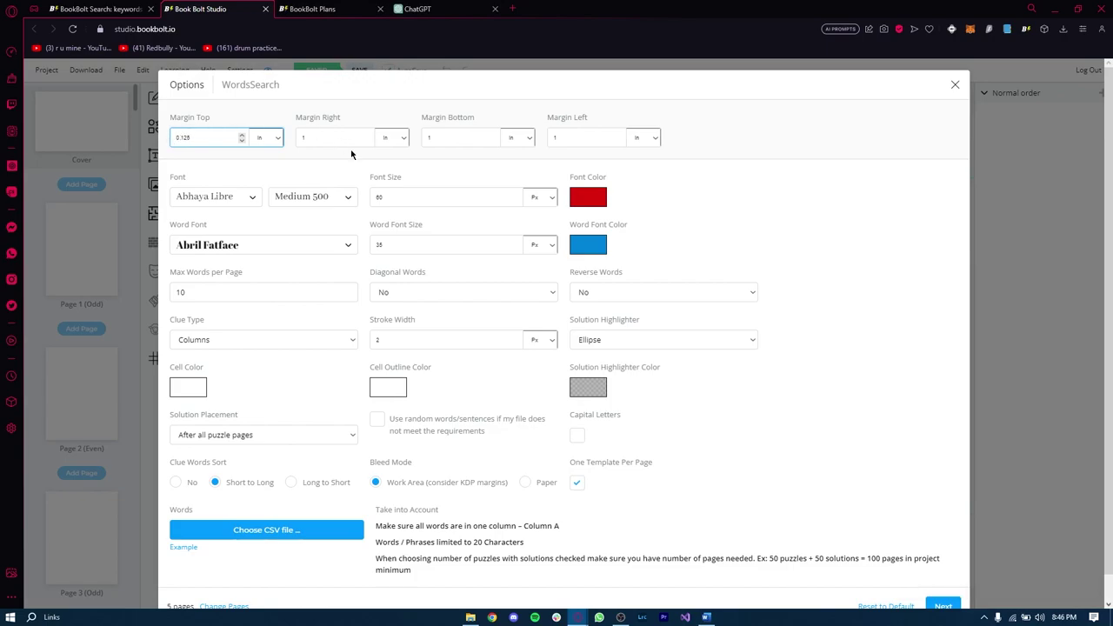
left_click(306, 137)
double_click(311, 138)
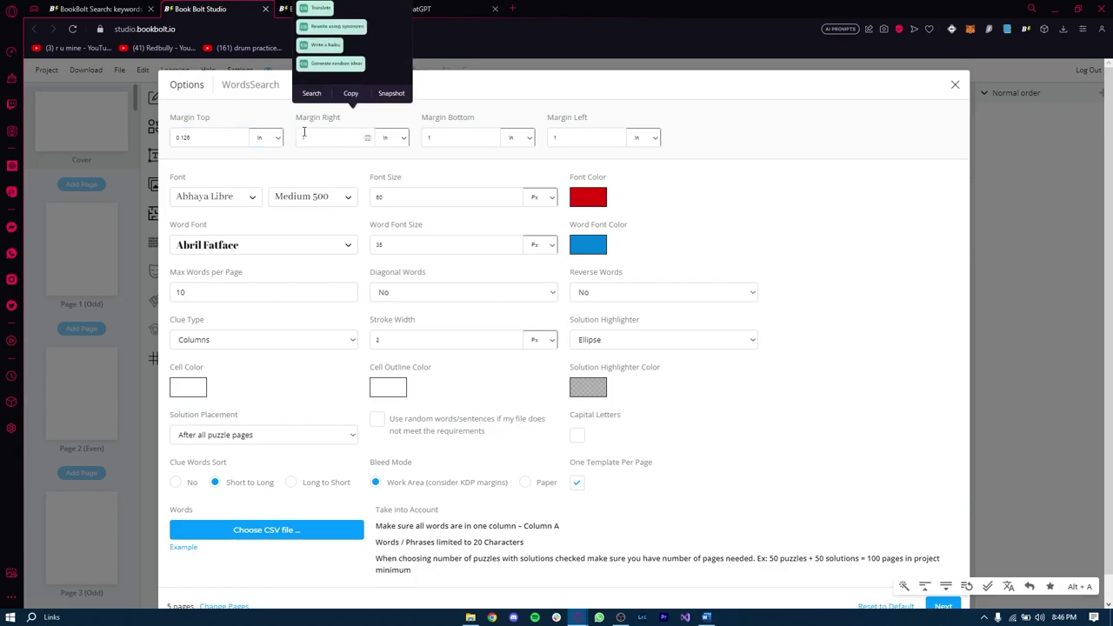
type("0.125")
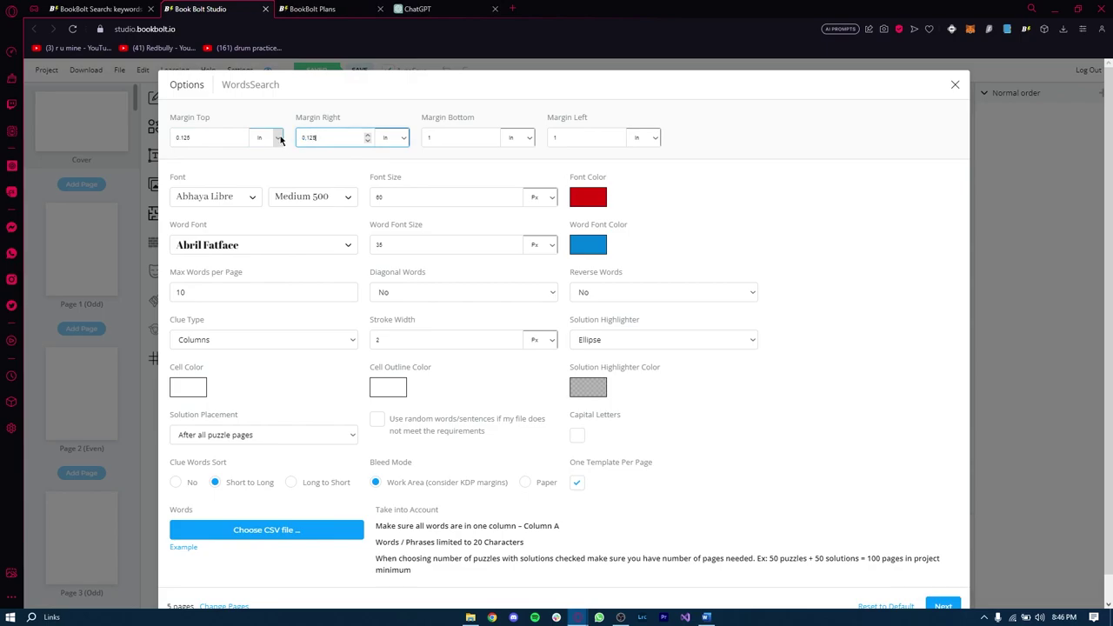
key("Return")
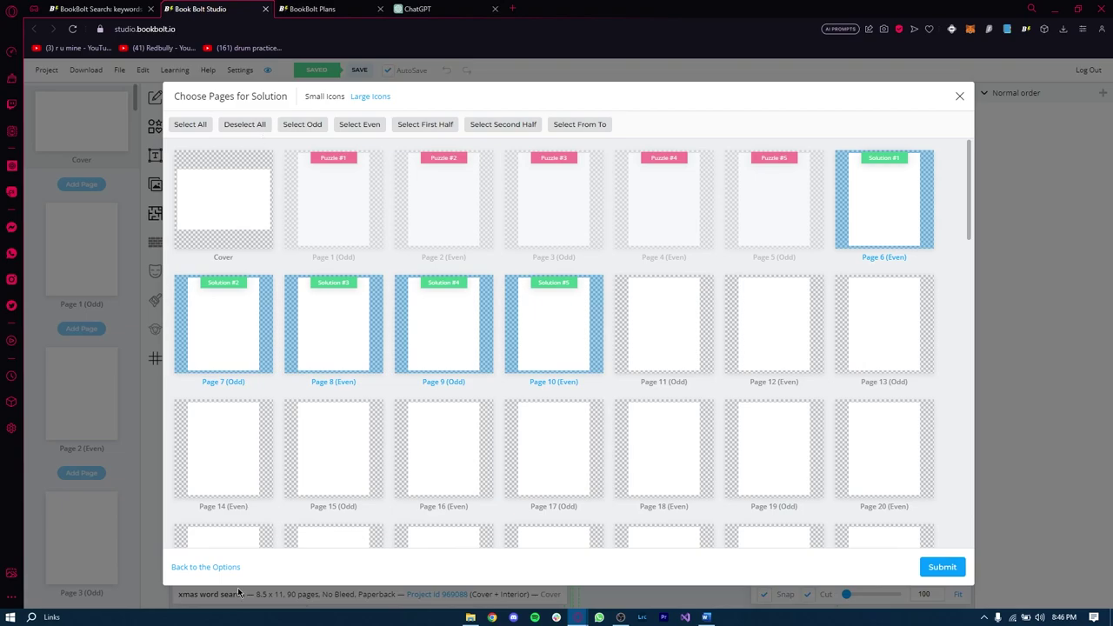
left_click(213, 567)
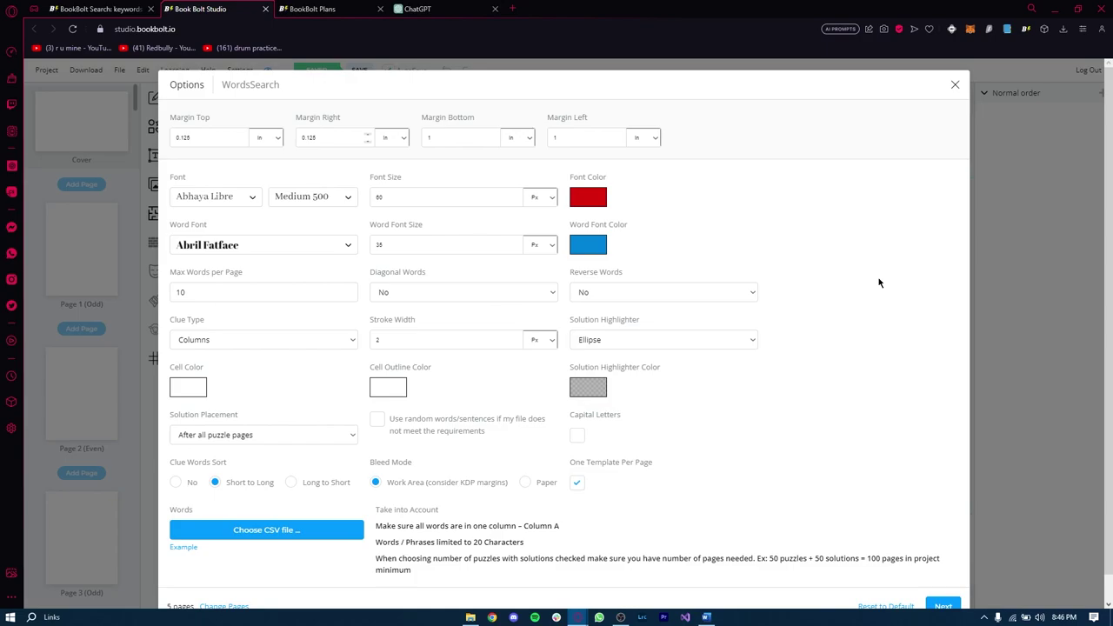
Step: Change both the puzzle font color and the word font color to black
left_click(589, 202)
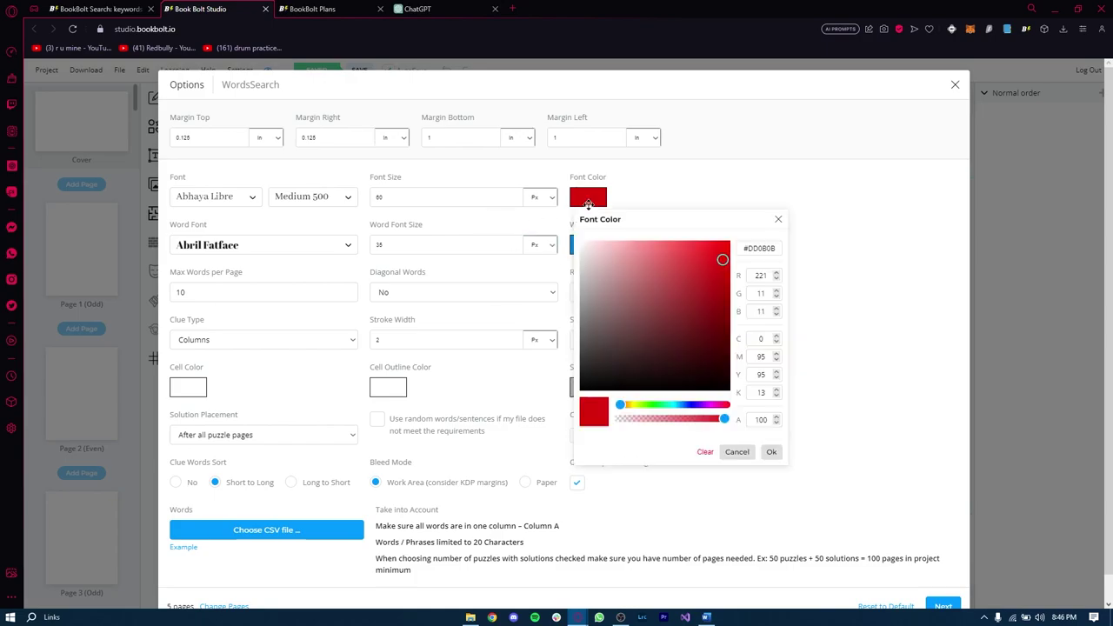
left_click_drag(658, 301, 581, 390)
left_click(770, 451)
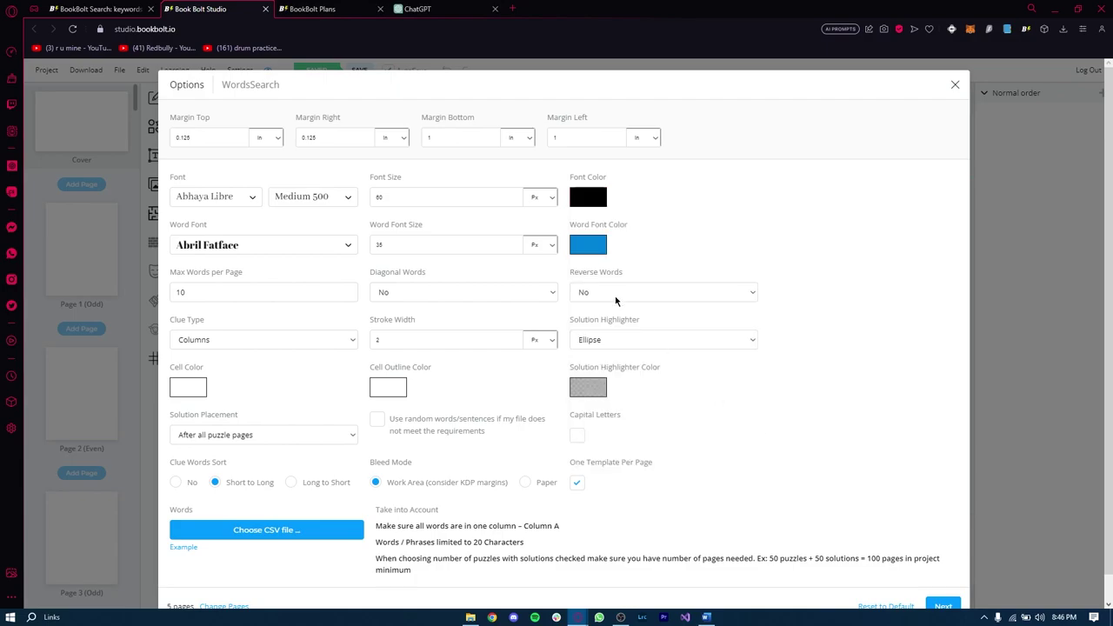
left_click(591, 248)
left_click(577, 436)
left_click(782, 506)
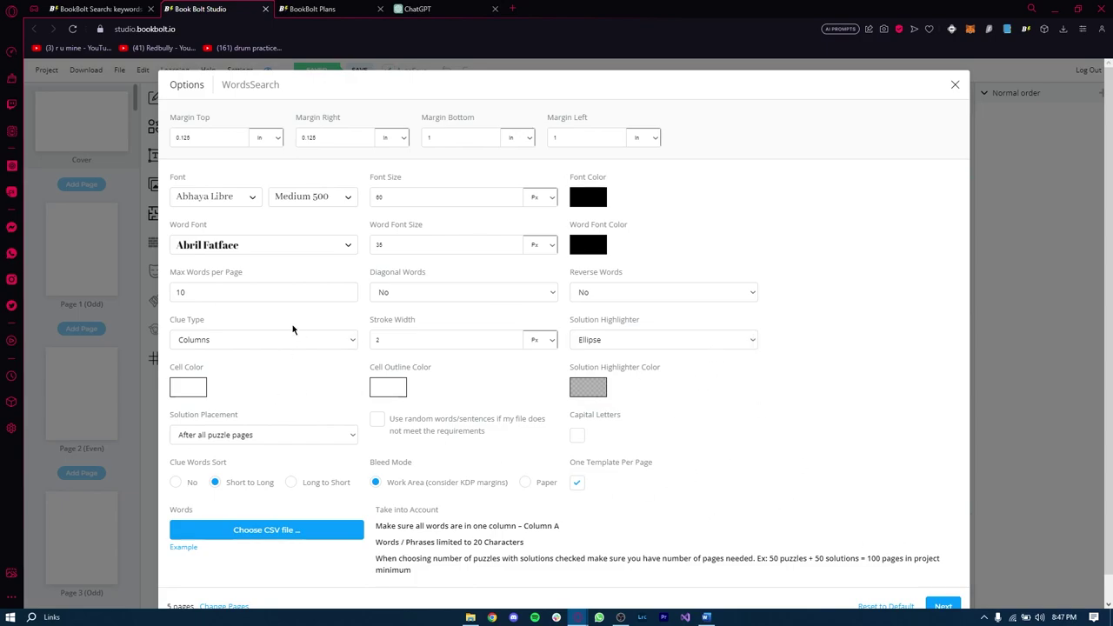
left_click(251, 296)
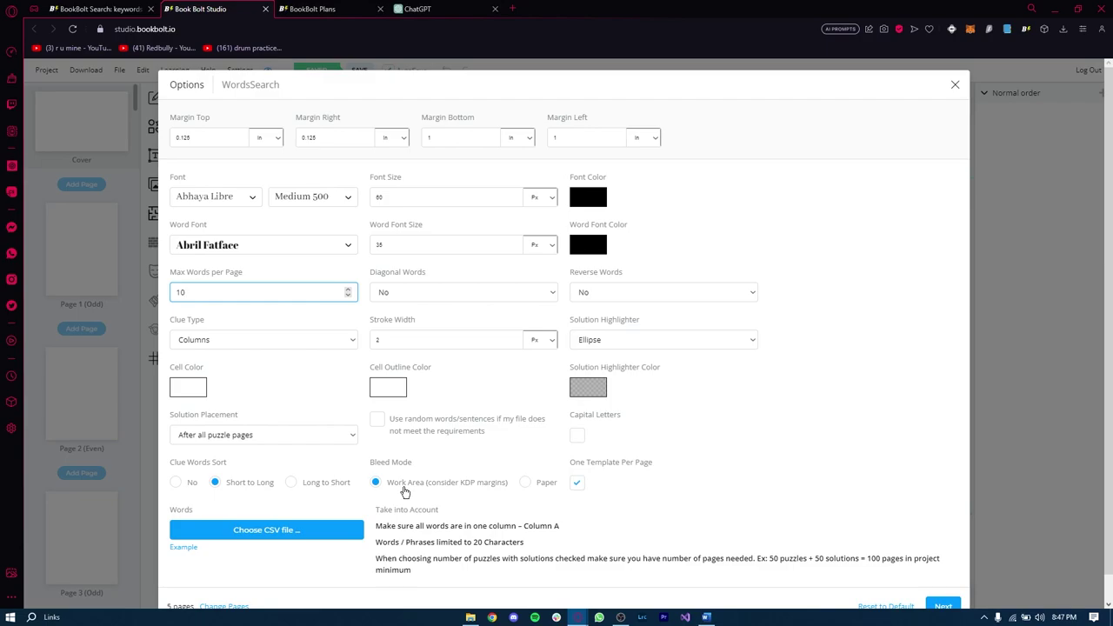
scroll(405, 493, "down", 1)
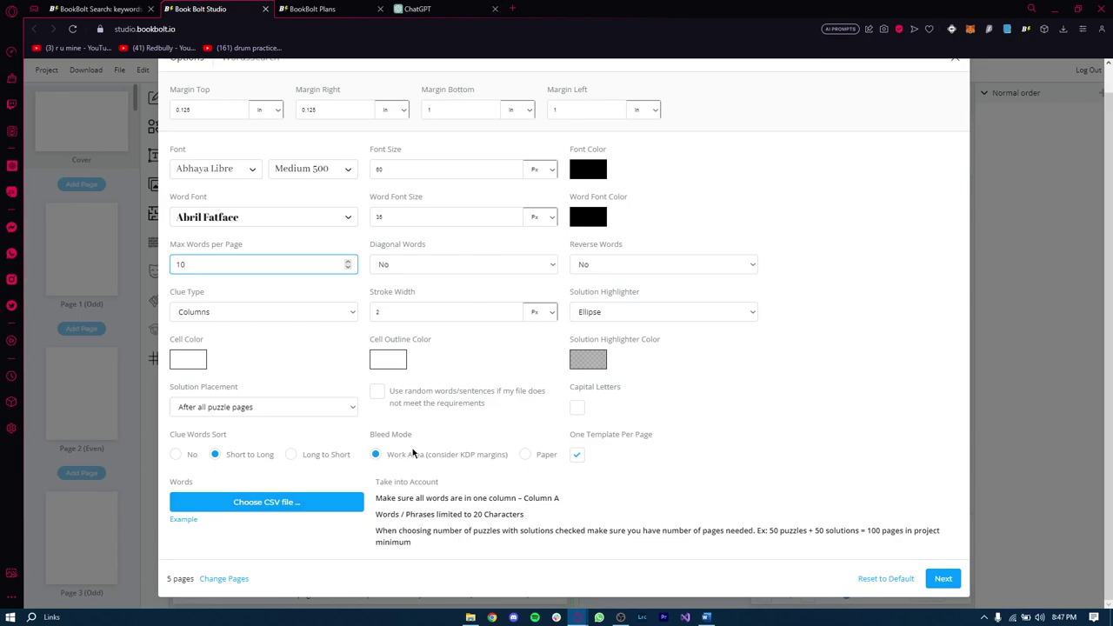
left_click(310, 455)
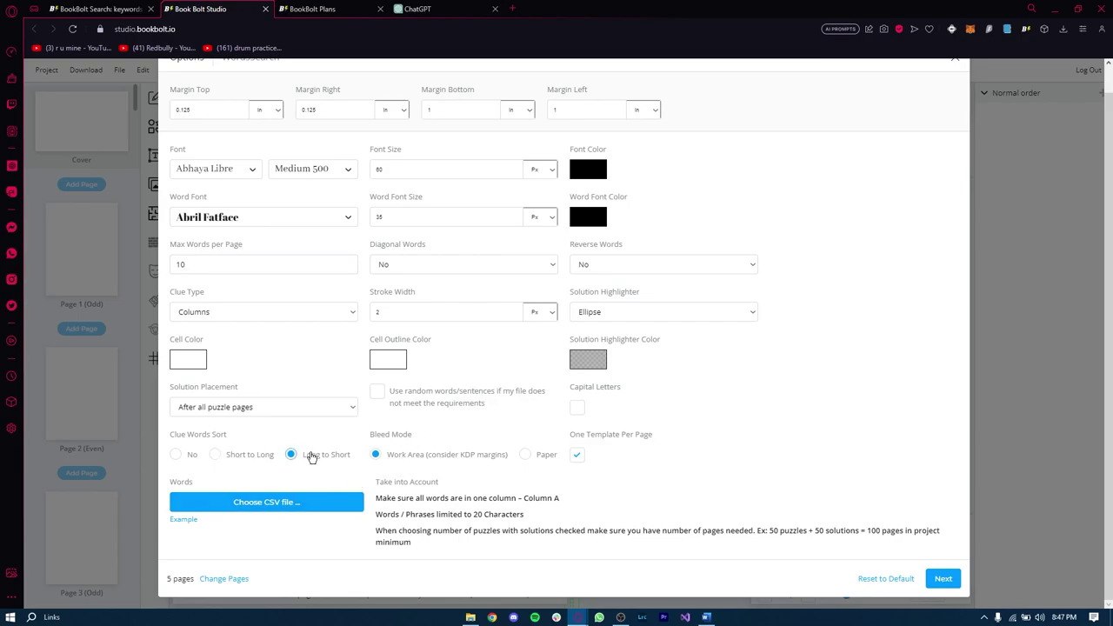
left_click(240, 456)
left_click(336, 316)
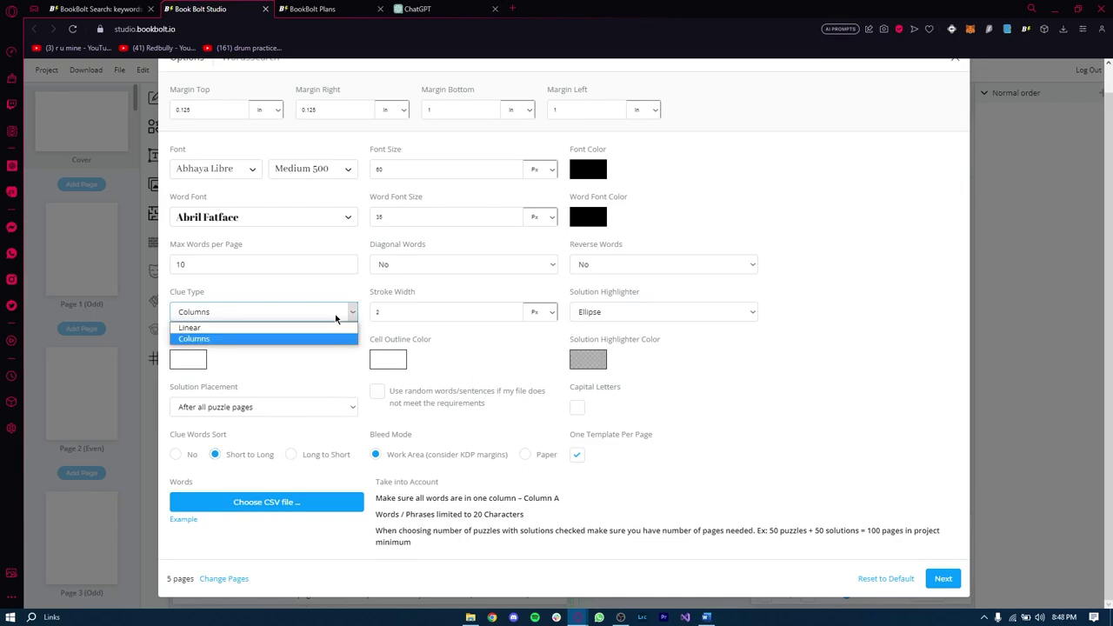
left_click(336, 318)
left_click(336, 318)
left_click(335, 318)
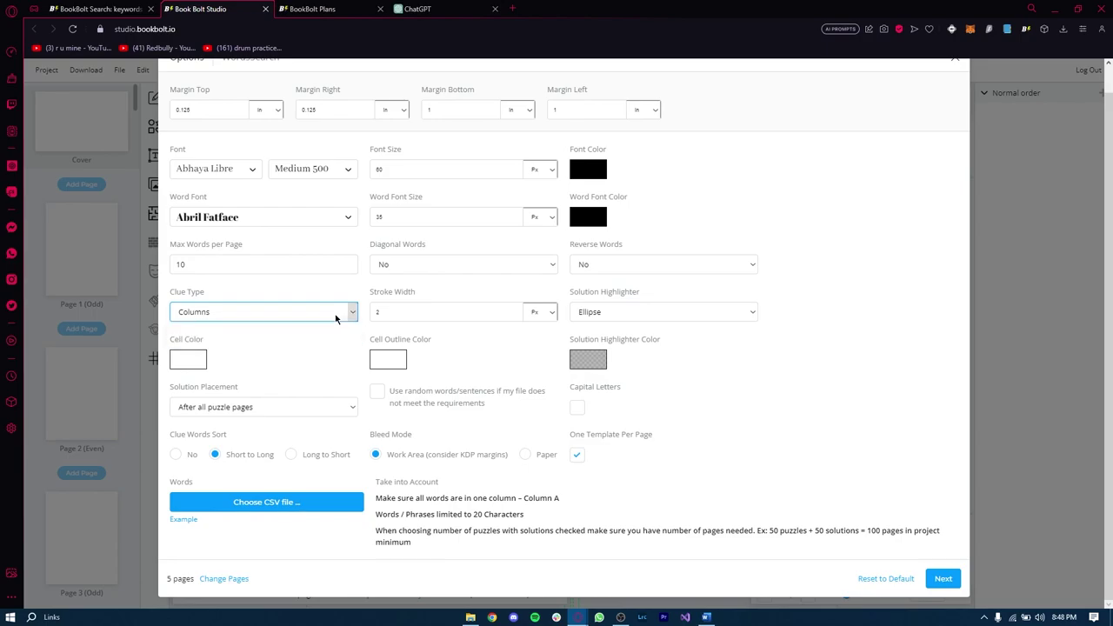
Step: Enable capital letters, keeping the Ellipse solution highlighter and the solution placement after all puzzle pages
left_click(579, 409)
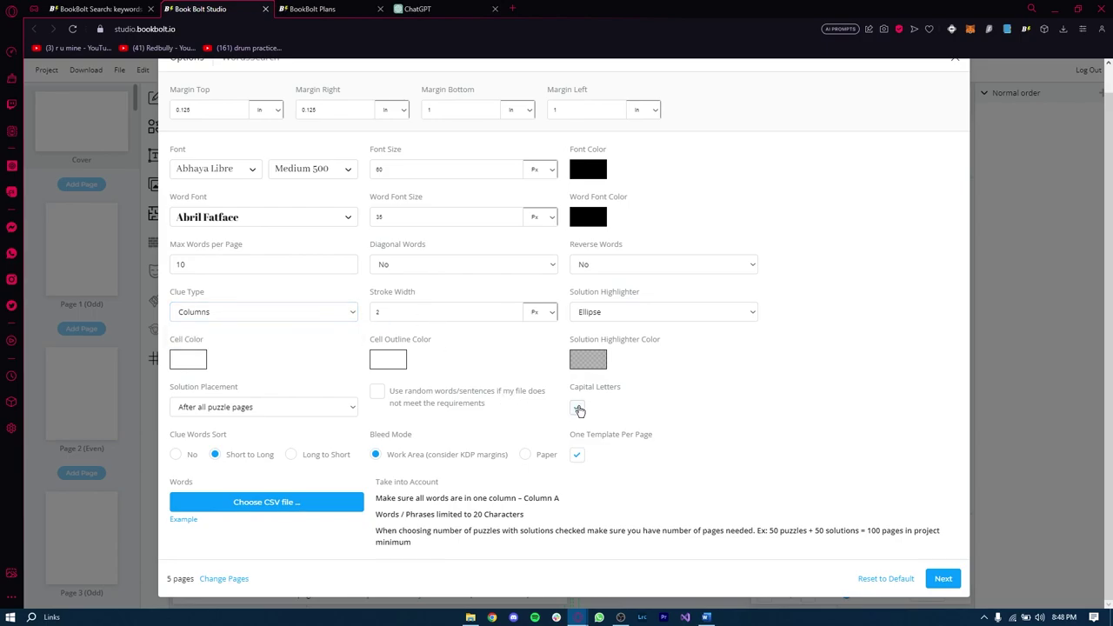
left_click(578, 409)
left_click(615, 312)
left_click(618, 351)
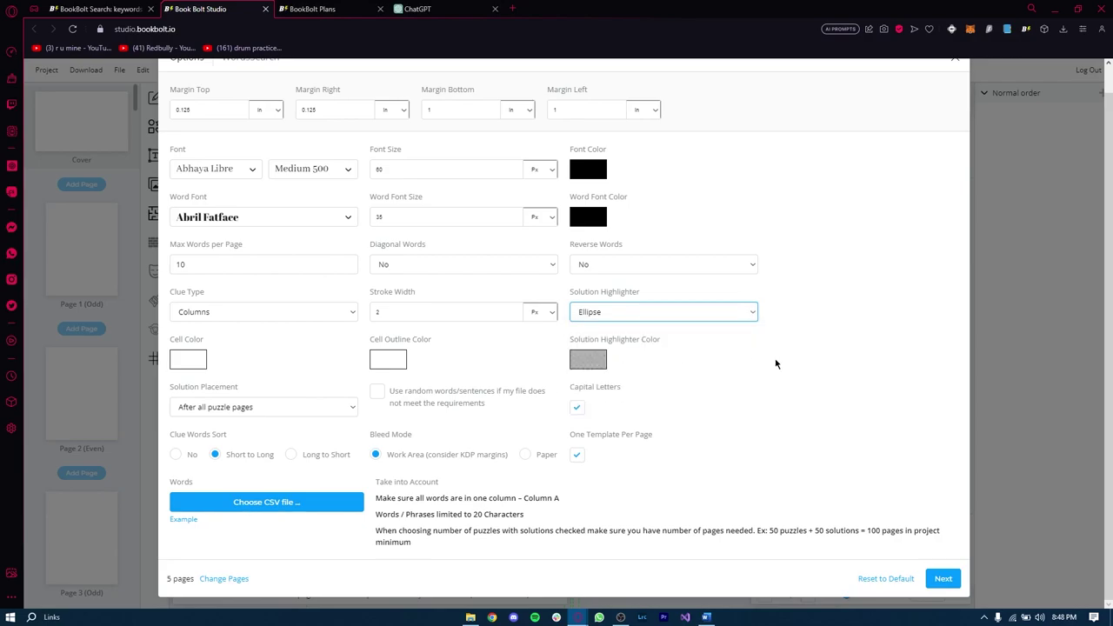
left_click(284, 413)
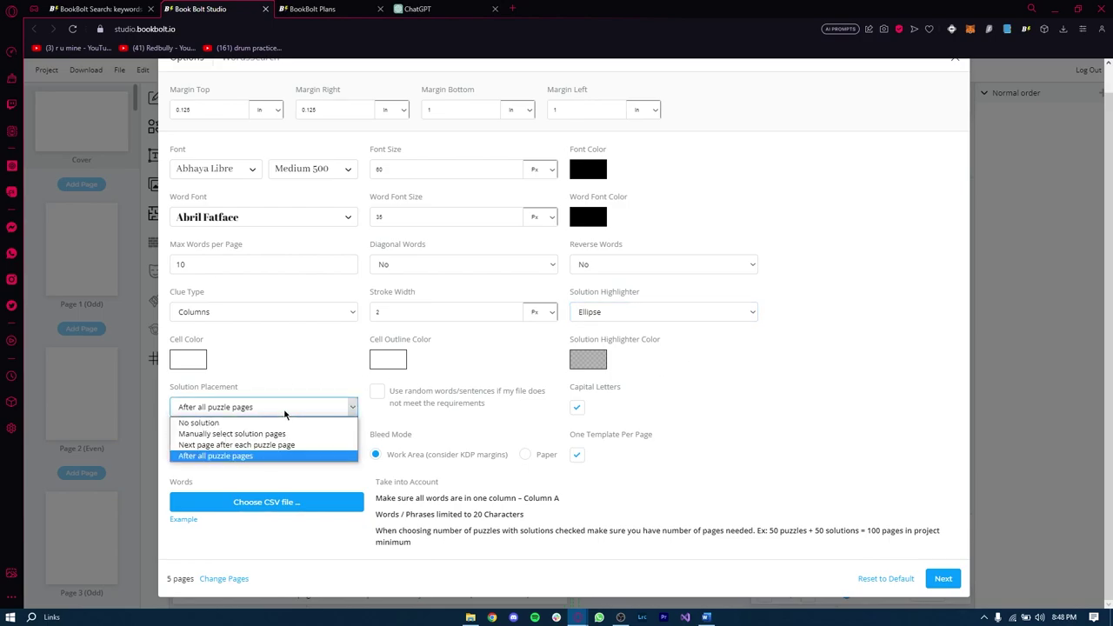
left_click(281, 457)
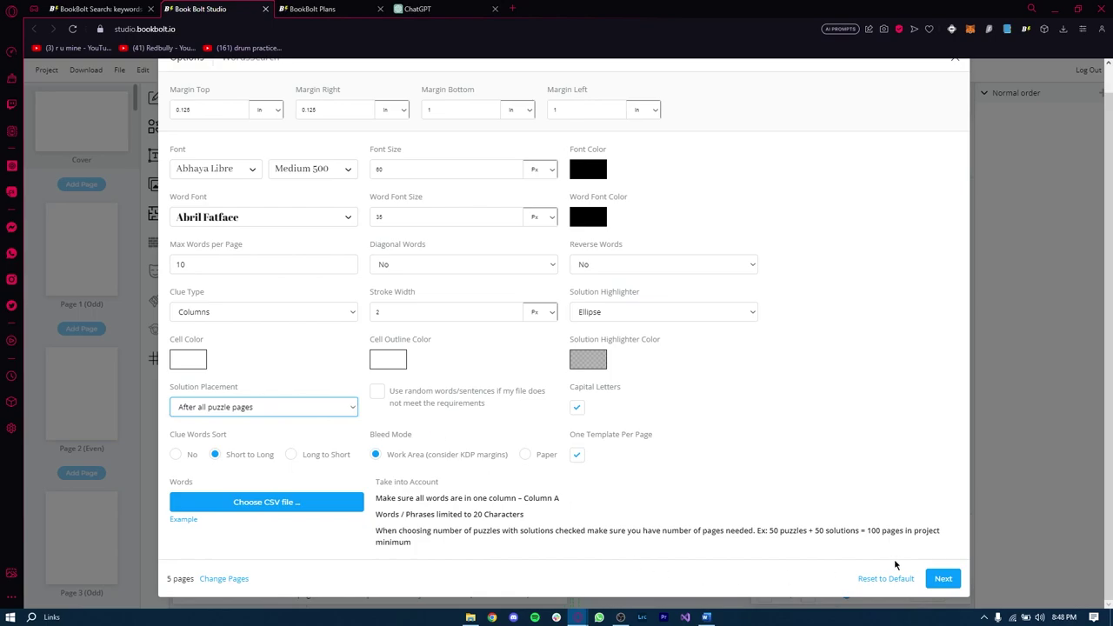
Step: Try to submit the word search with its solutions assigned to pages 6 to 10
left_click(943, 579)
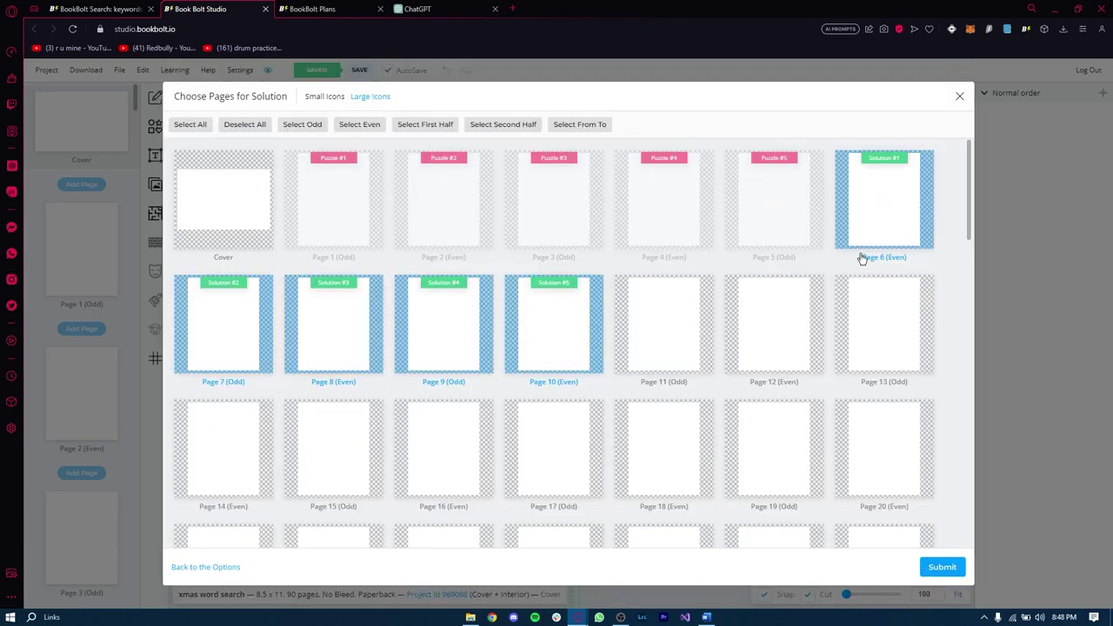
left_click(937, 570)
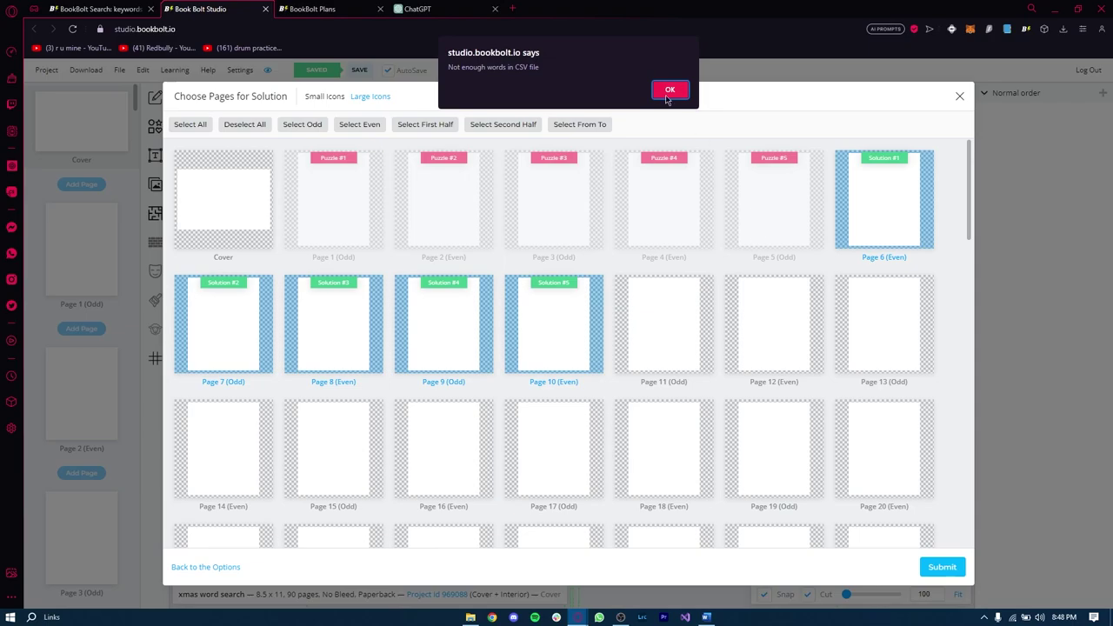
left_click(669, 91)
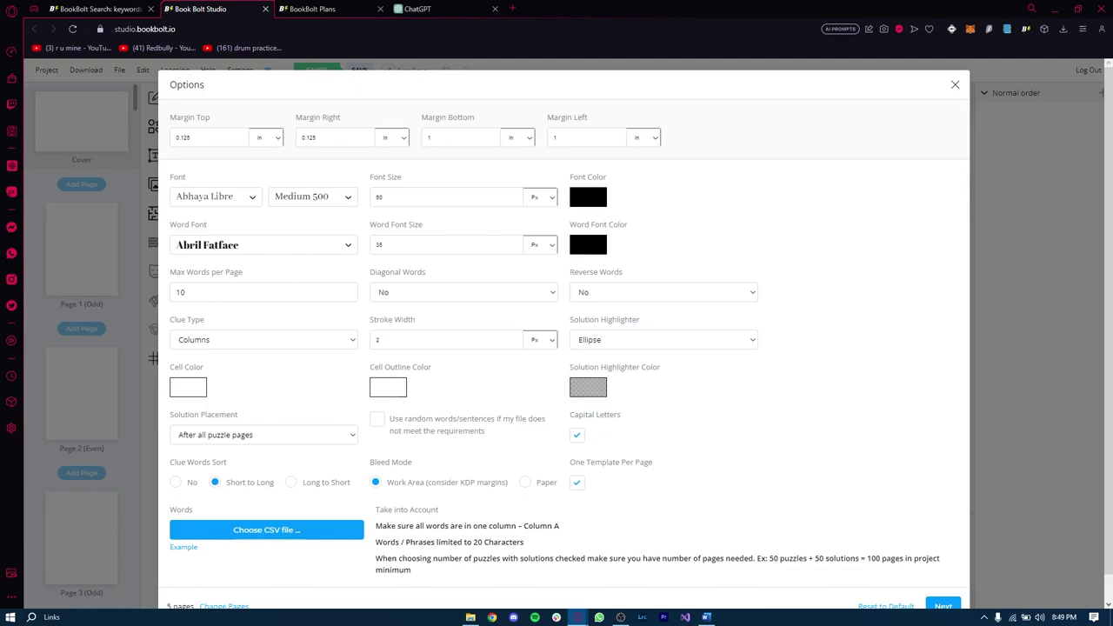
Step: Switch to Excel by finding it on the computer and opening its recent cat demo file
left_click(32, 616)
type("excel")
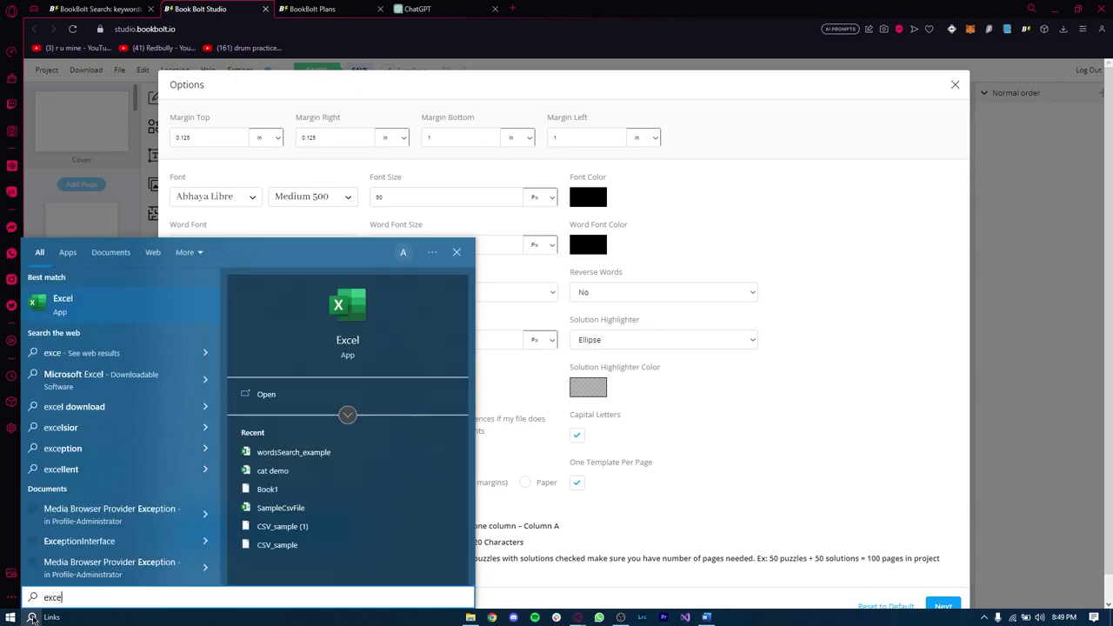
left_click(327, 471)
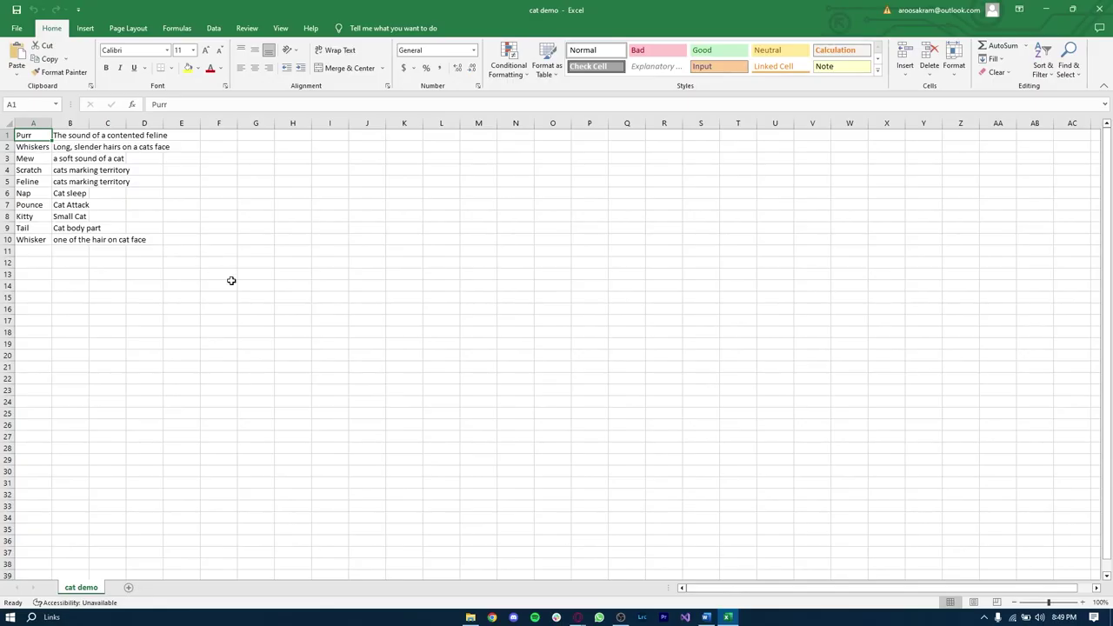
left_click_drag(219, 286, 265, 281)
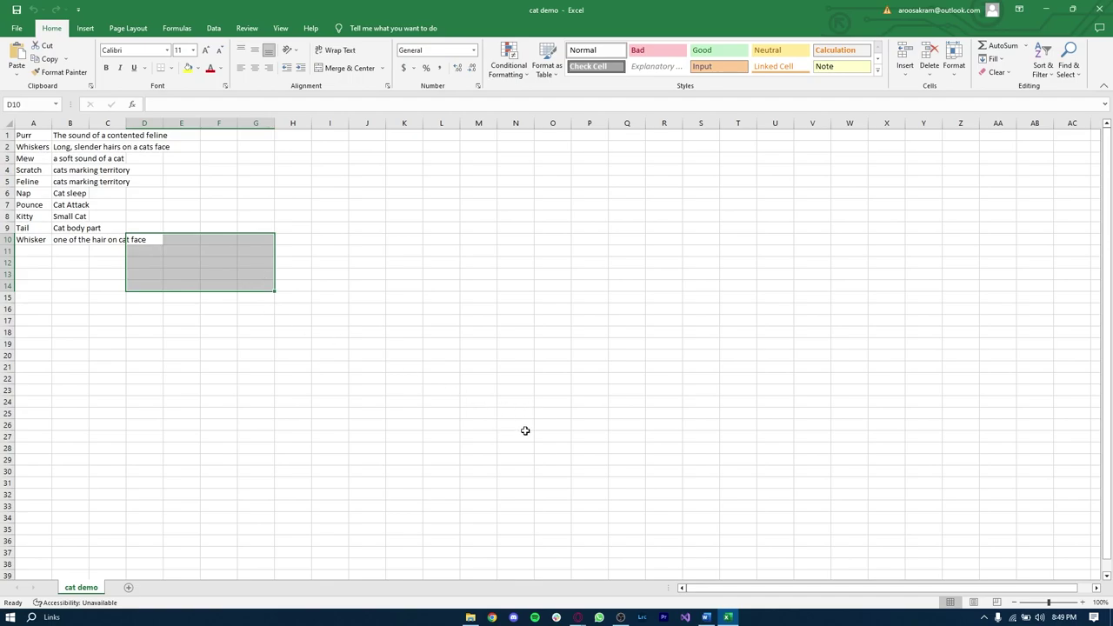
Step: Copy the list of 20 Christmas words from the ChatGPT reply in the browser and return to Excel
left_click(578, 617)
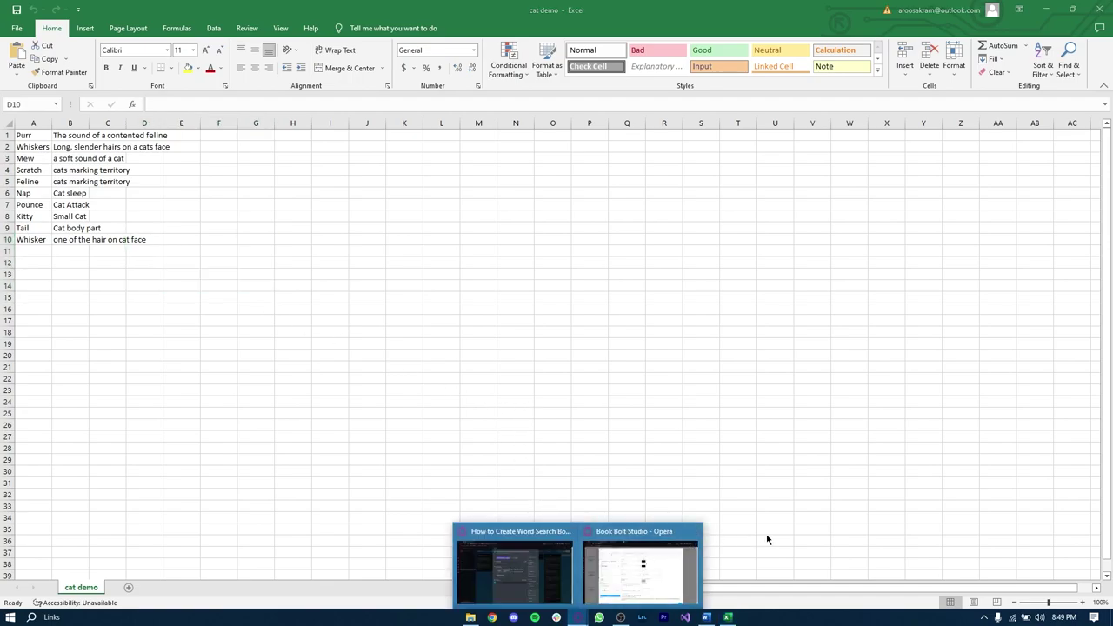
left_click(687, 574)
left_click(418, 8)
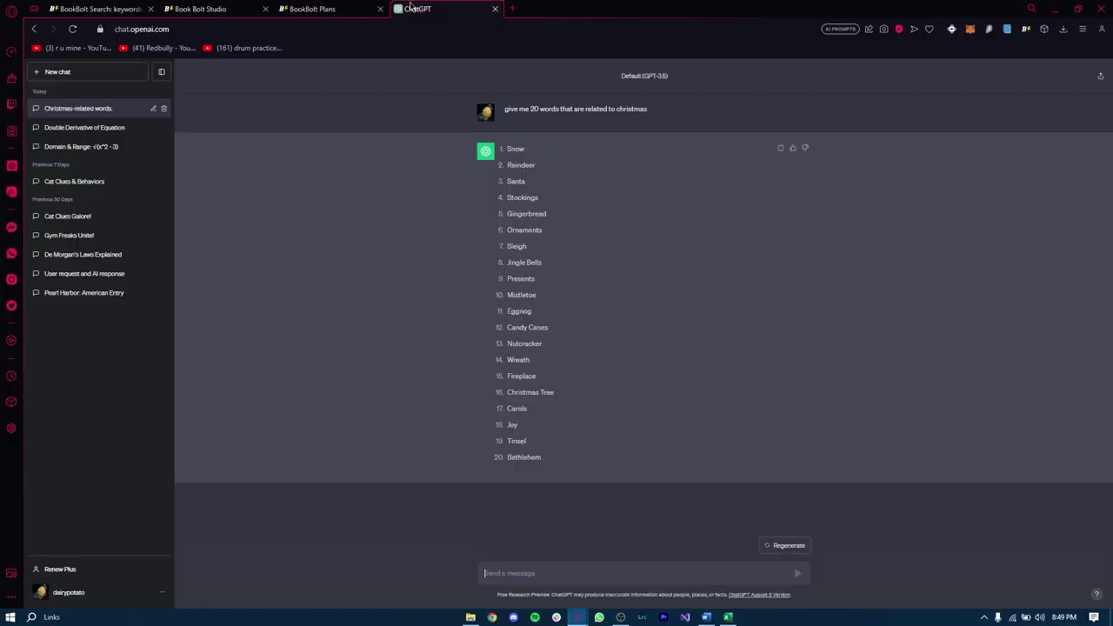
left_click_drag(511, 149, 554, 472)
left_click(508, 151)
left_click_drag(510, 149, 554, 453)
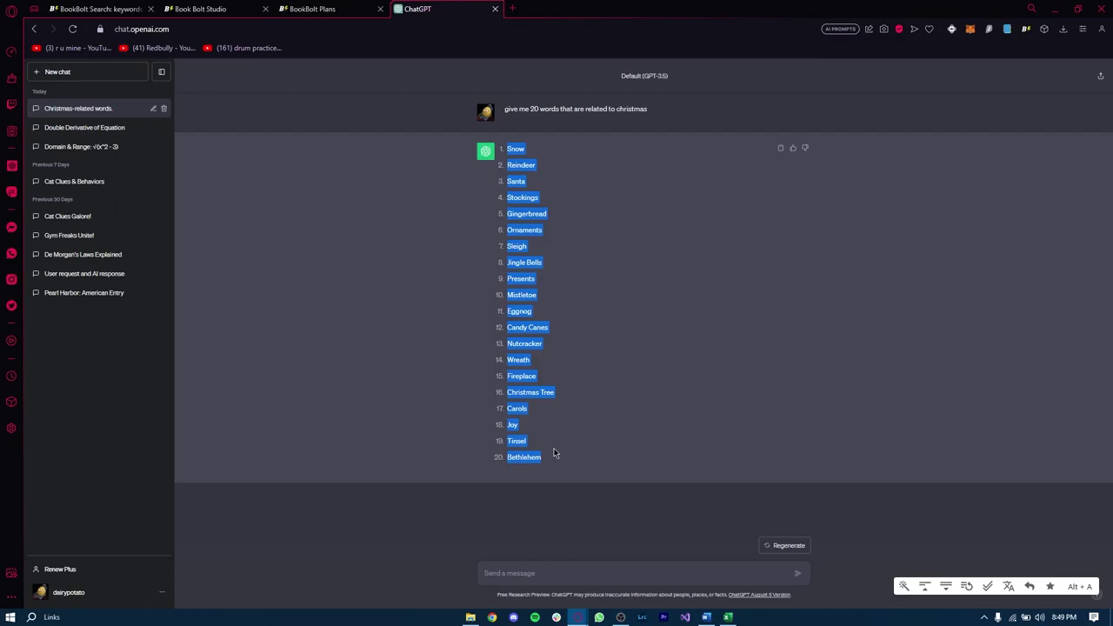
key("alt+Tab")
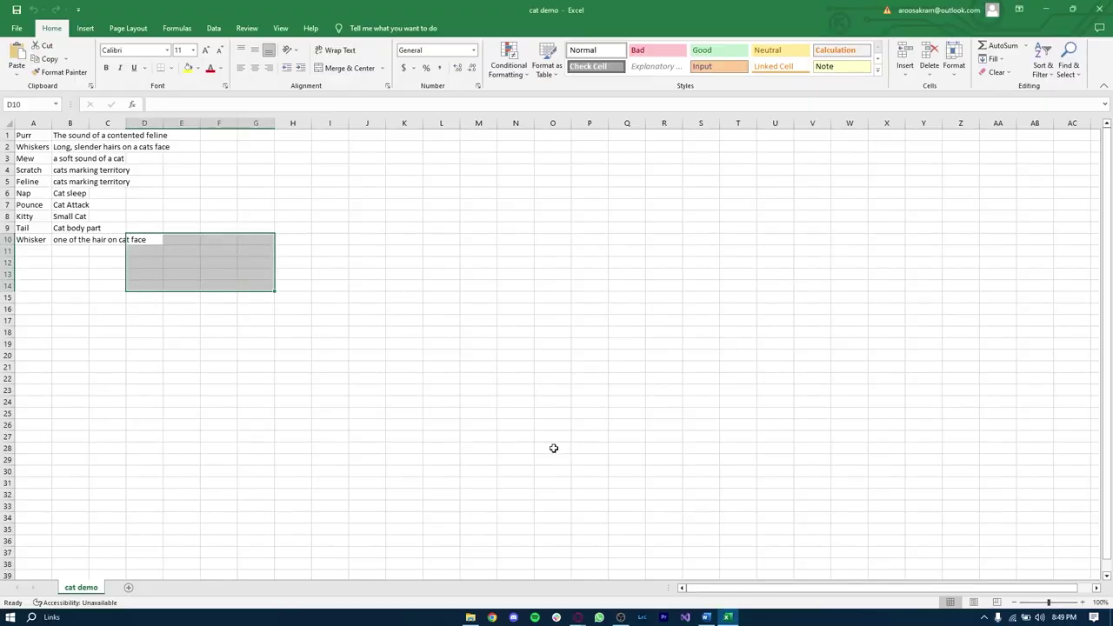
left_click_drag(186, 239, 2, 128)
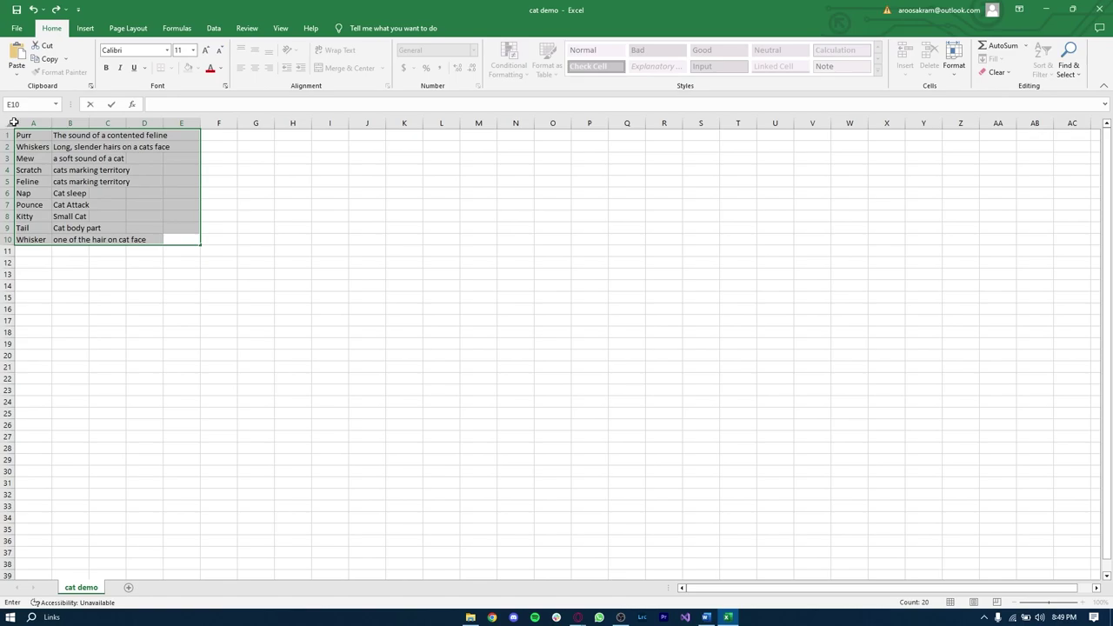
left_click(113, 228)
left_click(148, 241)
key("Escape")
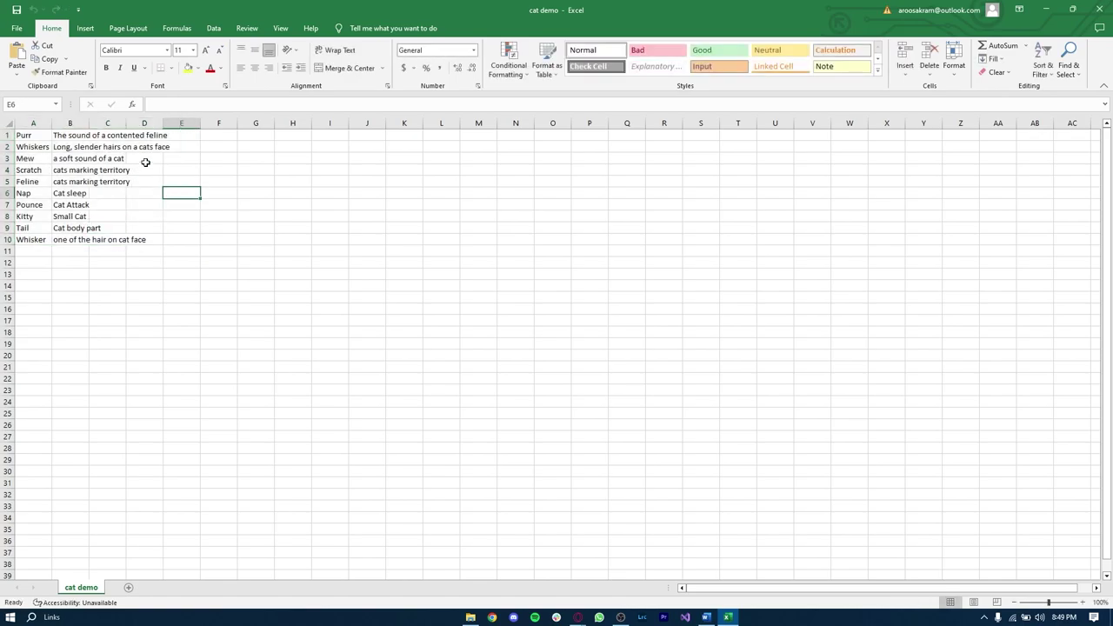
left_click_drag(145, 167, 61, 133)
left_click_drag(69, 204, 70, 216)
Step: Create a new blank workbook
left_click(17, 29)
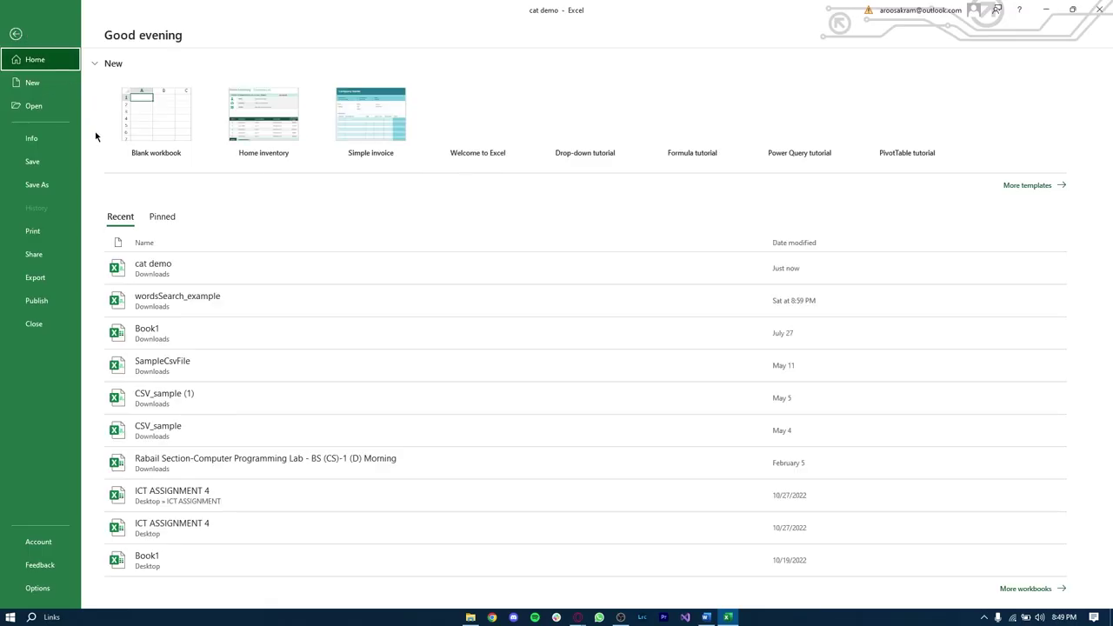
left_click(32, 81)
left_click(149, 137)
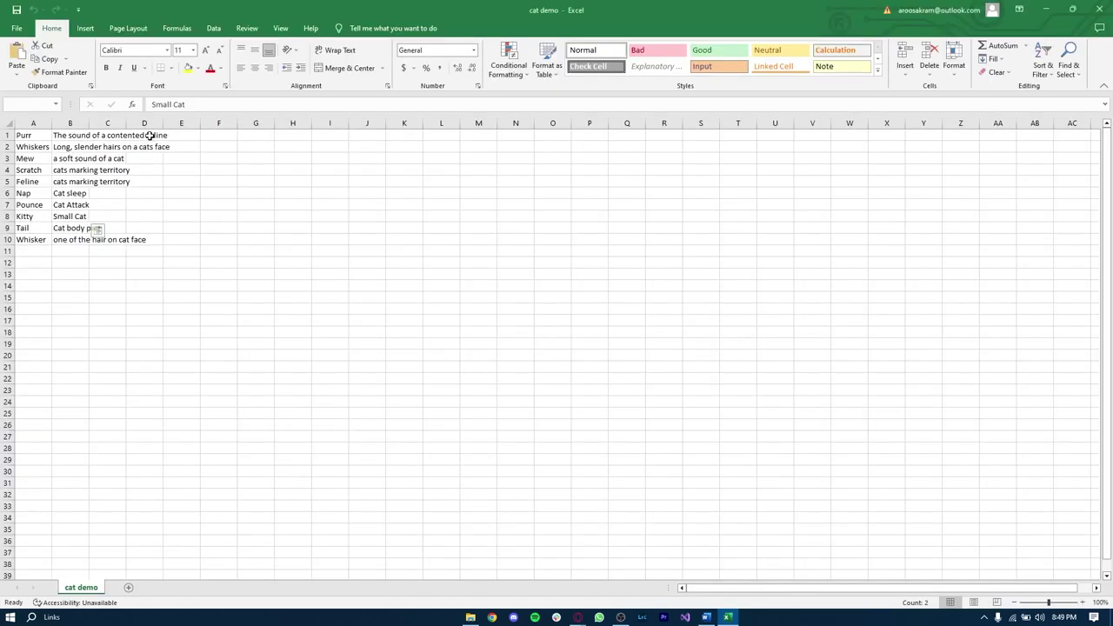
Step: Paste the Christmas words into column A from A1, matching the destination formatting, and add hotchoc in A21
left_click(8, 135)
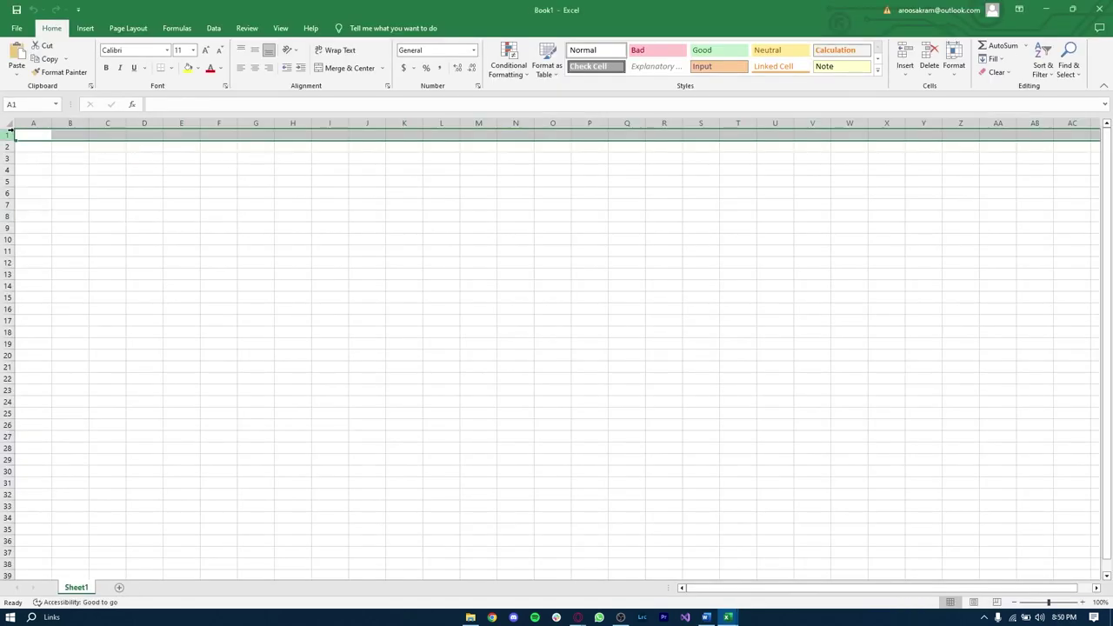
left_click(24, 132)
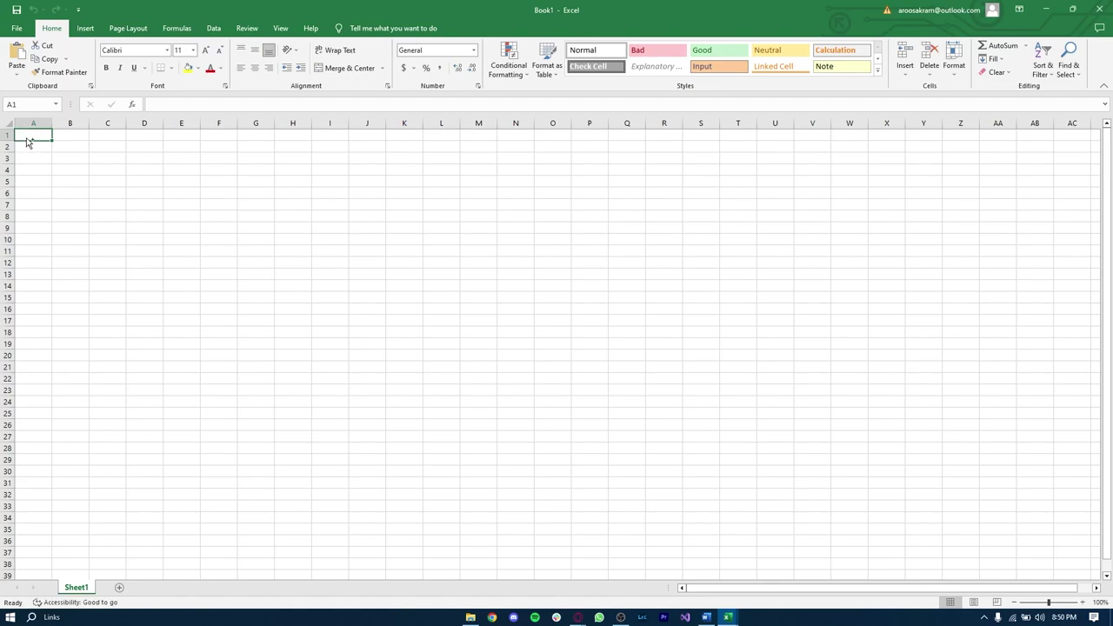
key("ctrl+v")
left_click(181, 228)
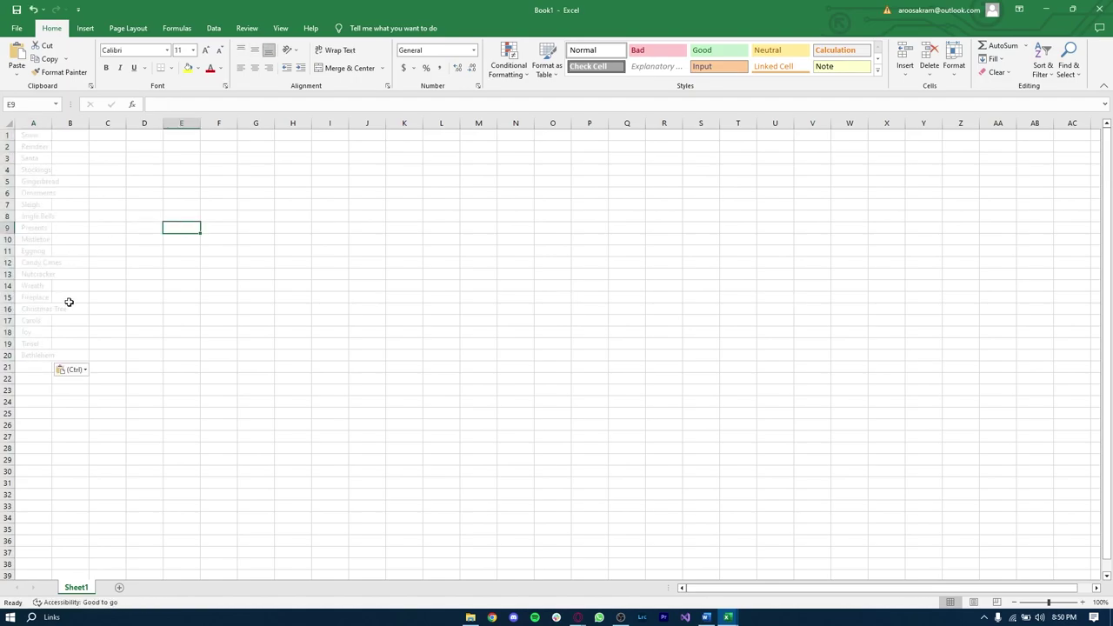
left_click(74, 370)
left_click(85, 401)
left_click(181, 355)
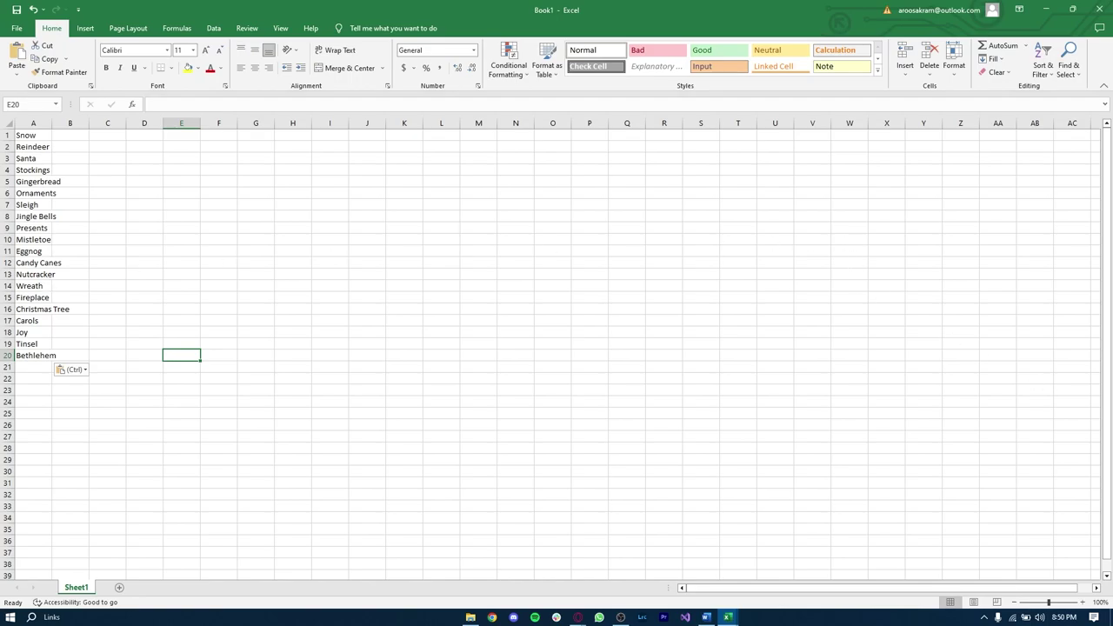
left_click(28, 369)
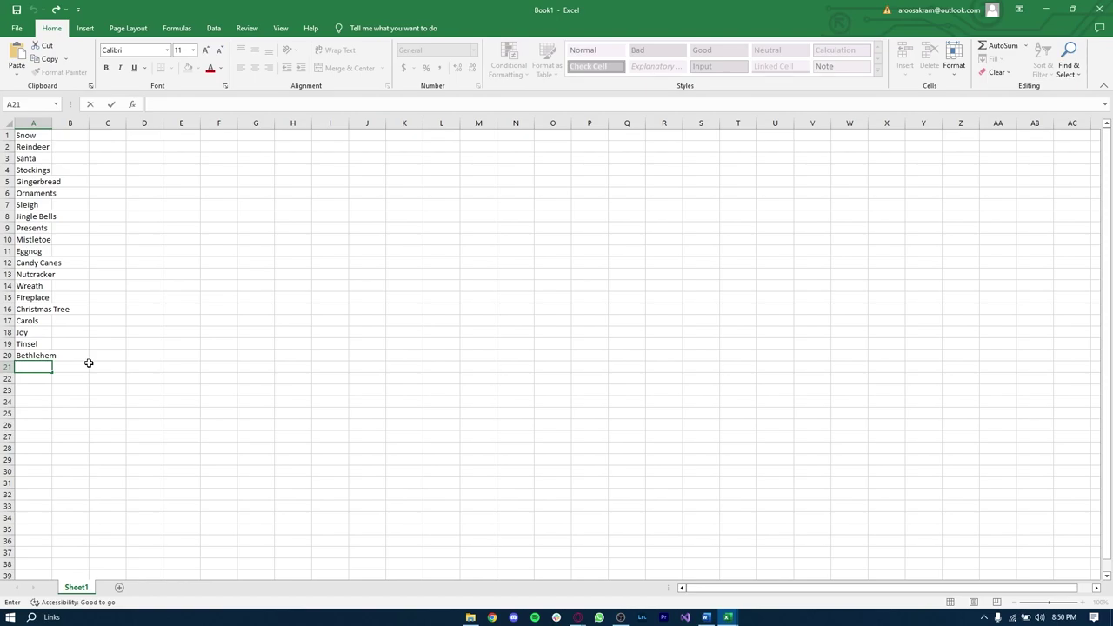
type("hotchoc")
Step: Start exporting the word list with its file type changed to CSV (Comma delimited)
left_click(19, 29)
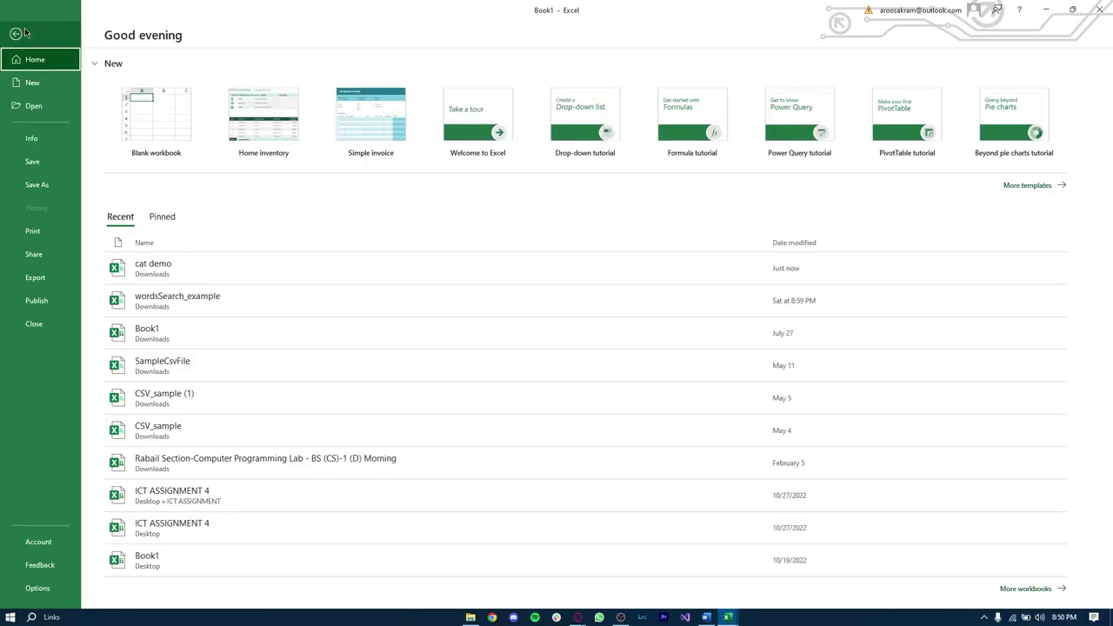
left_click(51, 280)
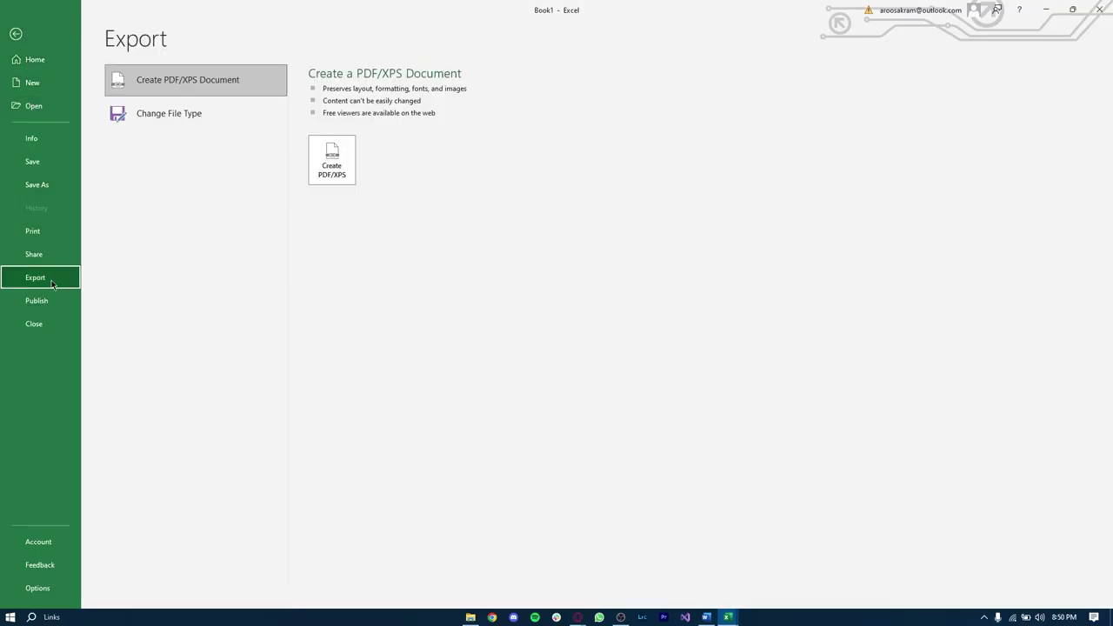
left_click(141, 127)
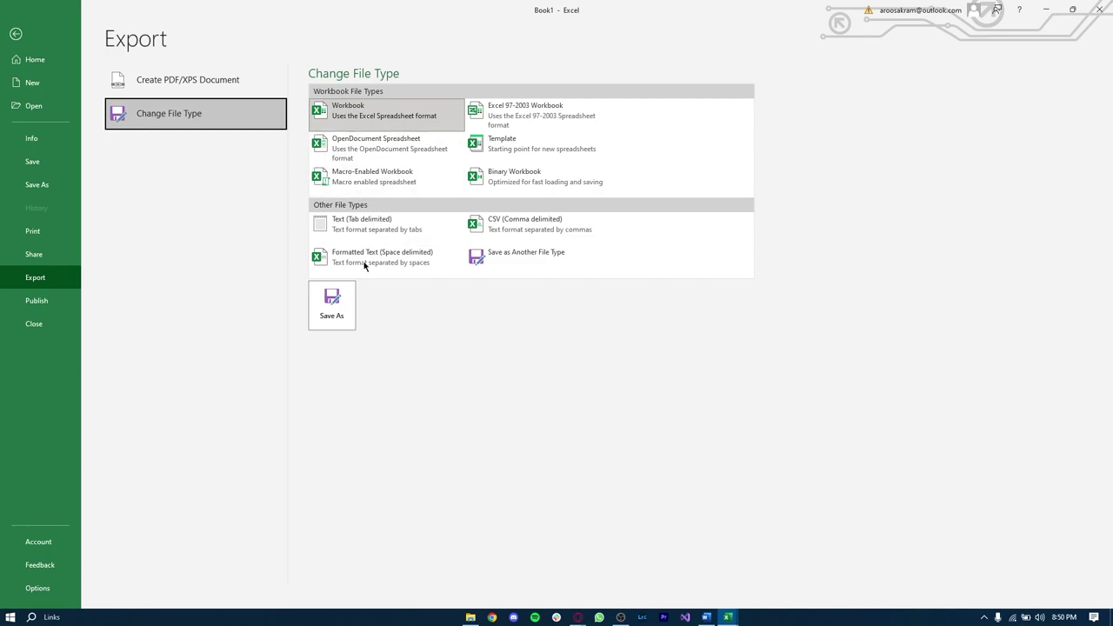
left_click(512, 233)
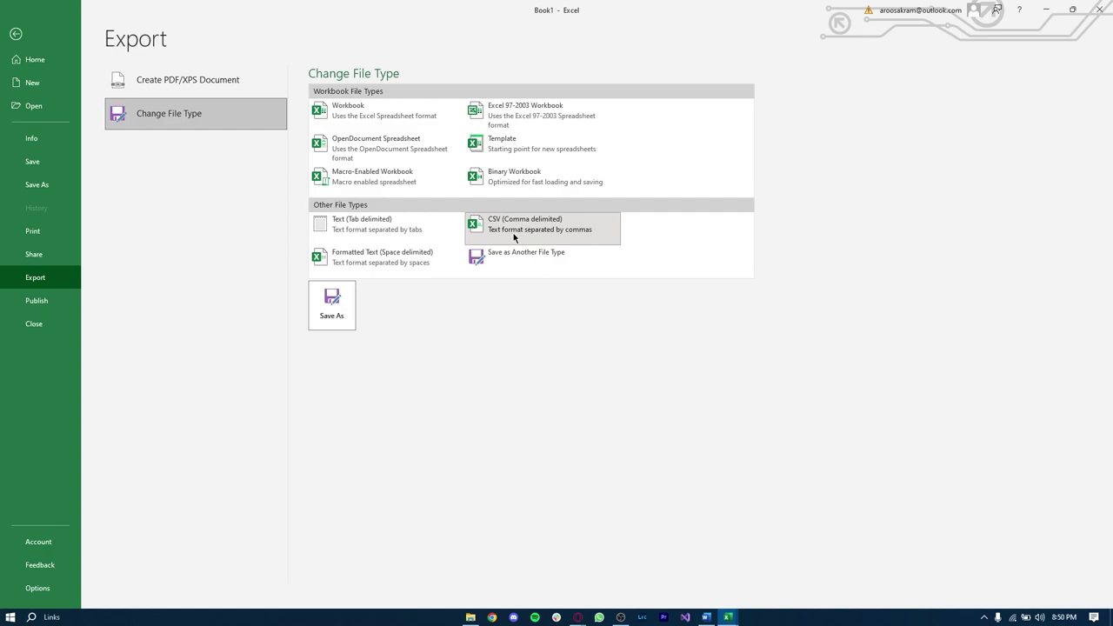
double_click(514, 233)
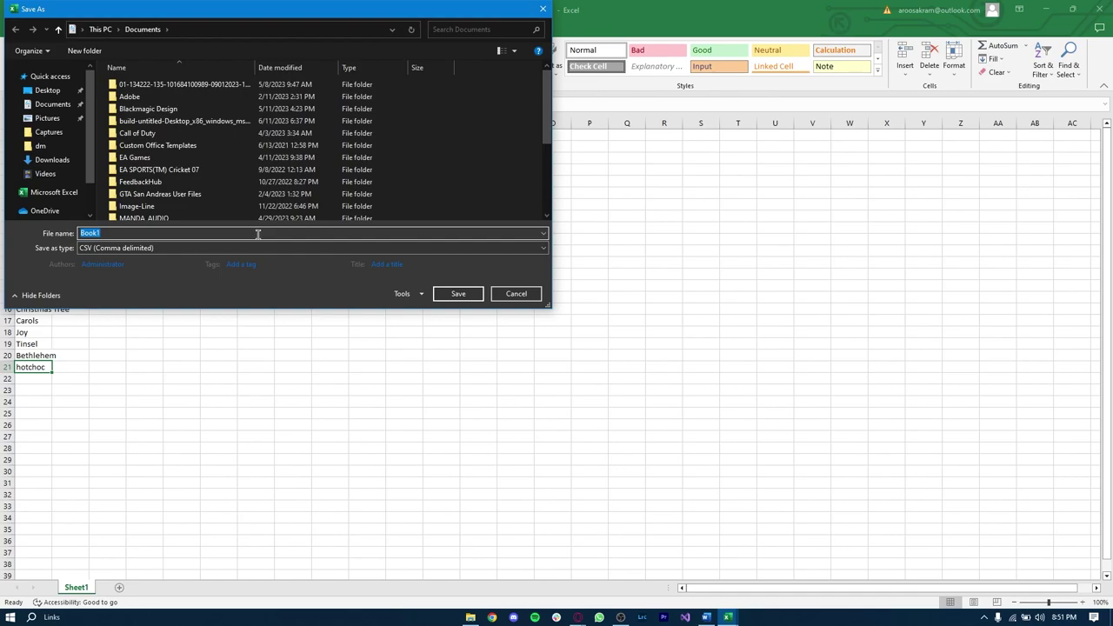
Step: Save the CSV file as xmas demo in the Downloads folder, keeping the CSV format
left_click(52, 160)
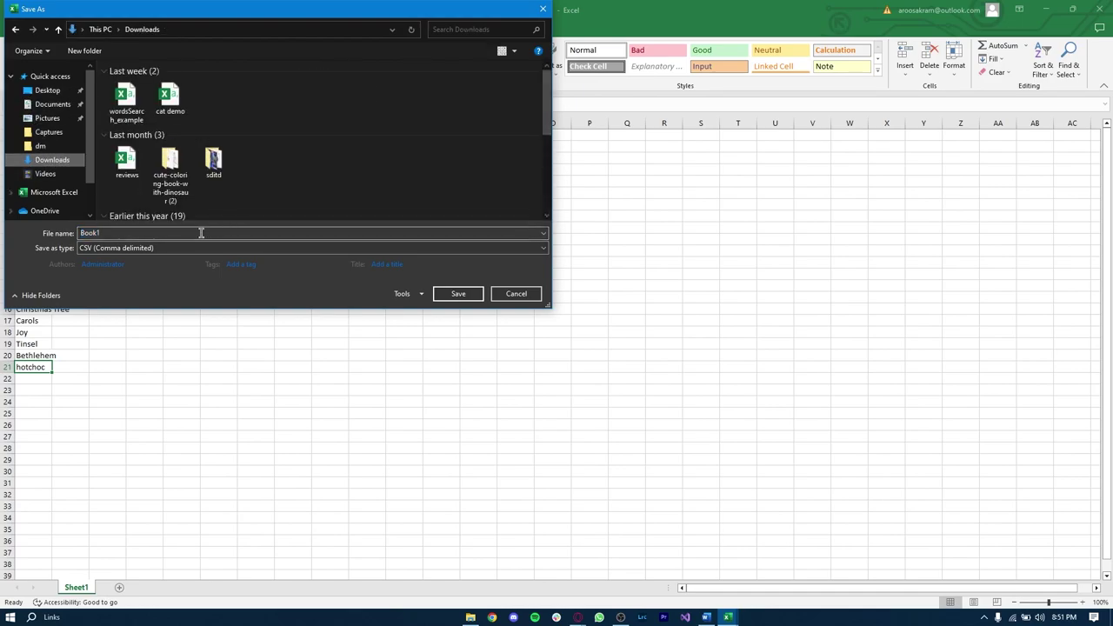
type("xm")
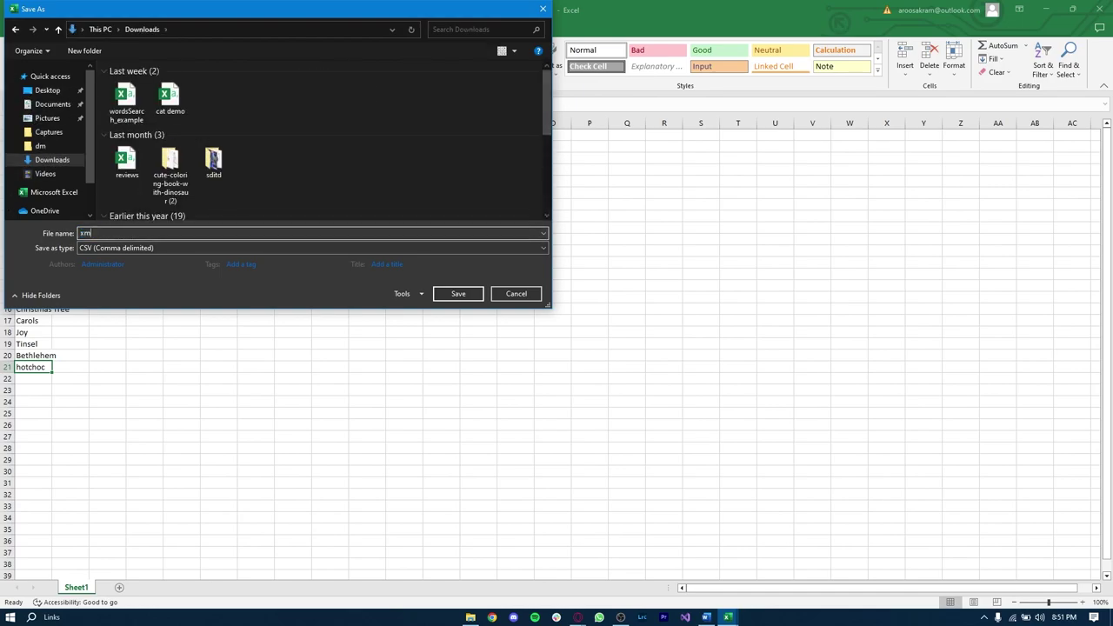
type("as demo")
key("Return")
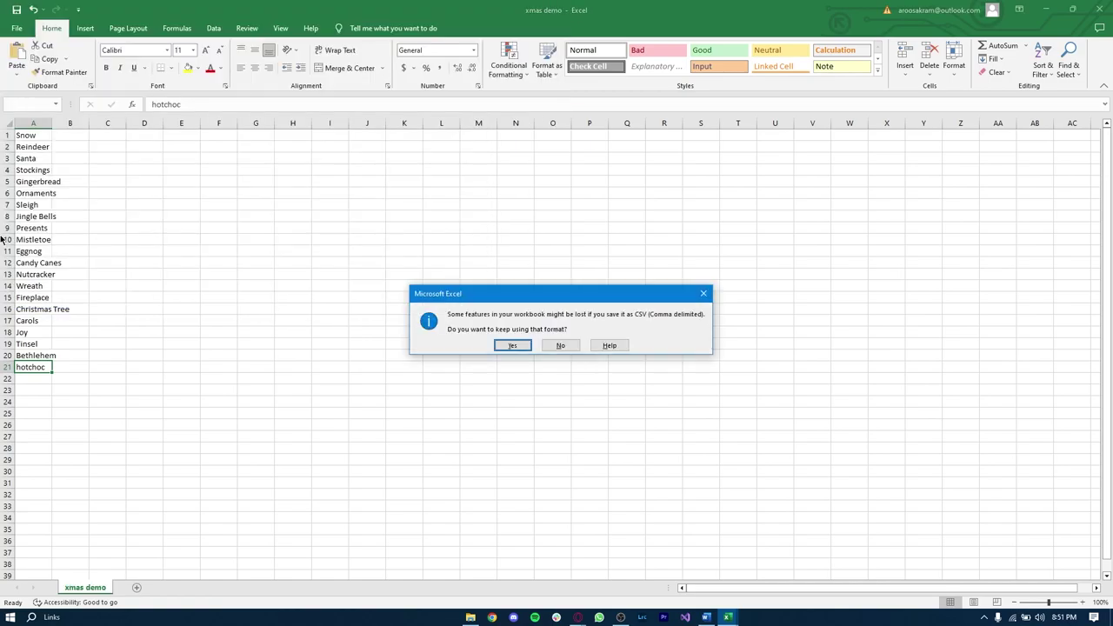
left_click(510, 345)
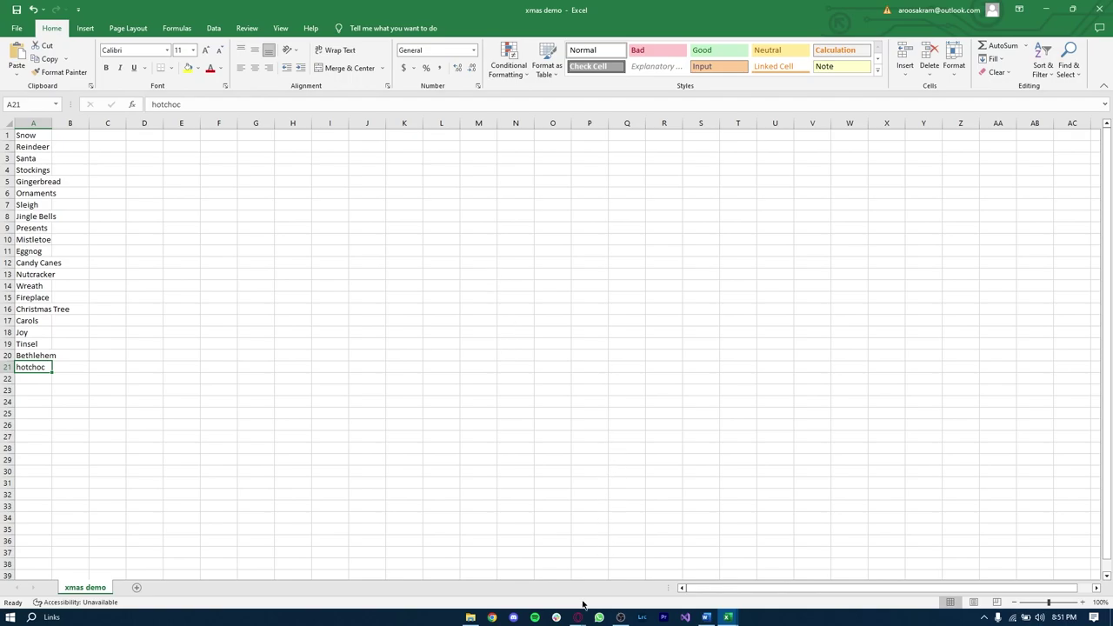
Step: Switch from the Excel workbook back to the word search options in Book Bolt Studio
mouse_move(578, 615)
left_click(611, 602)
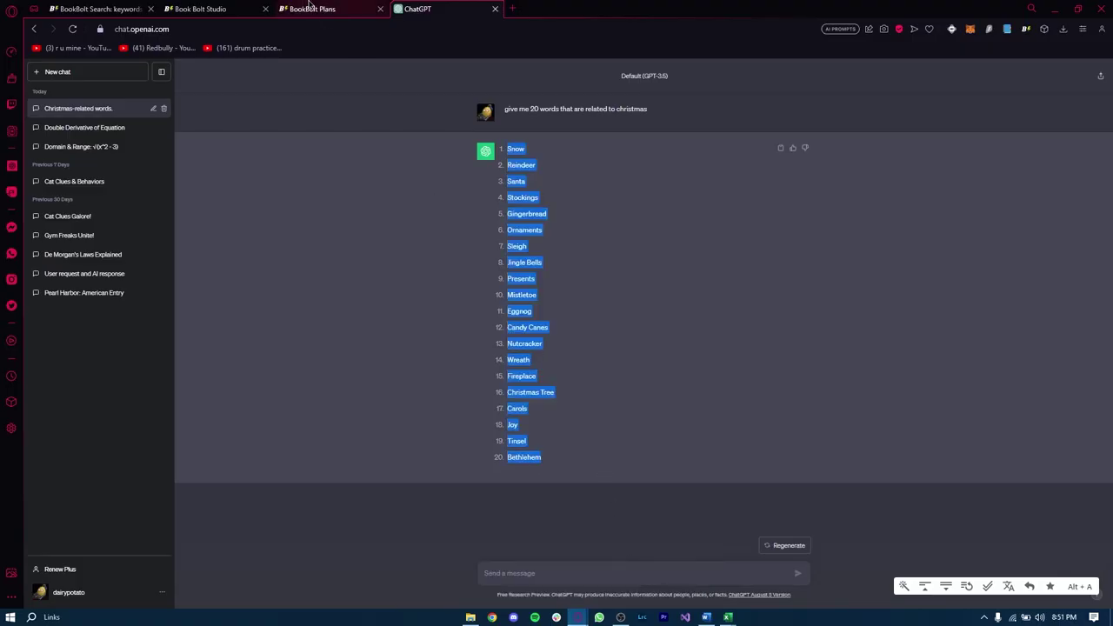
left_click(311, 9)
left_click(198, 8)
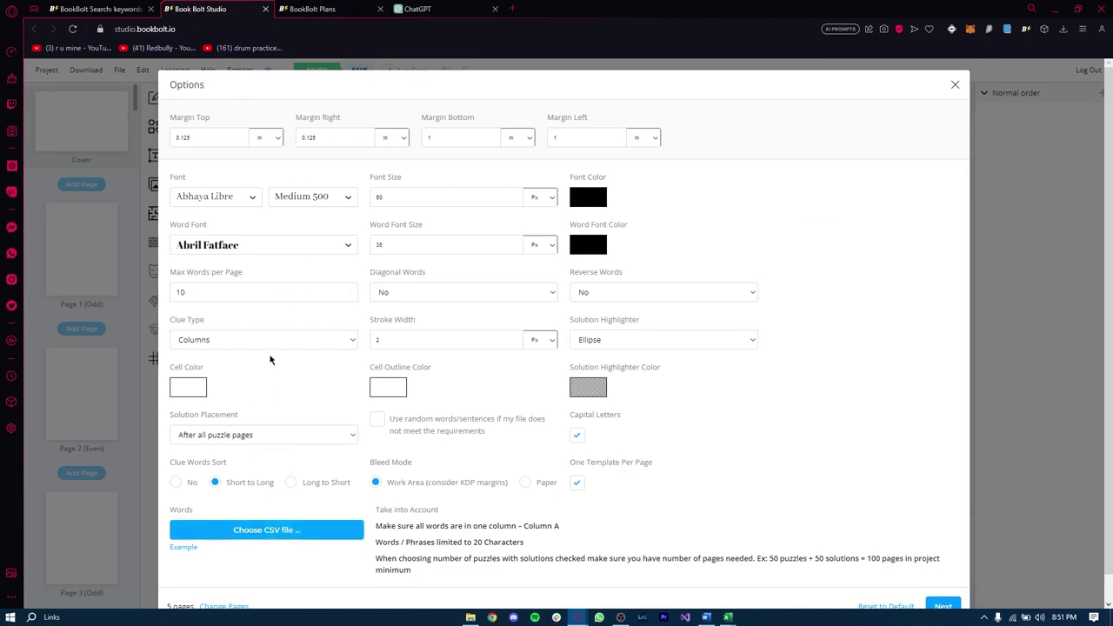
Step: Try to submit the word search options with 21 max words per page and xmas demo.csv as the word list
double_click(180, 293)
key("BackSpace")
type("2")
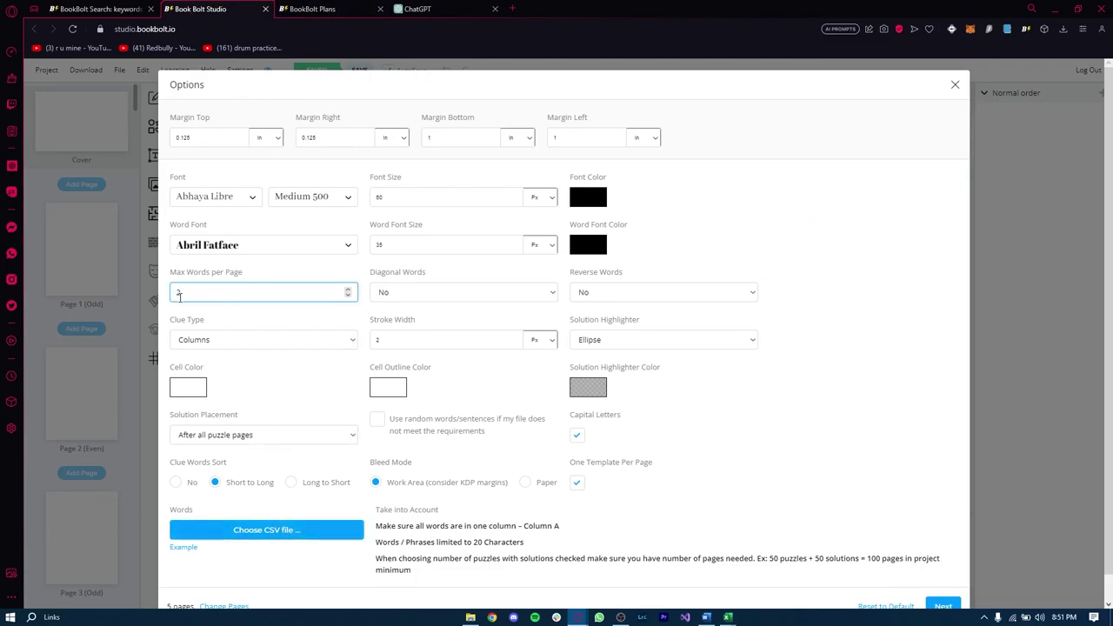
type("0")
left_click(256, 534)
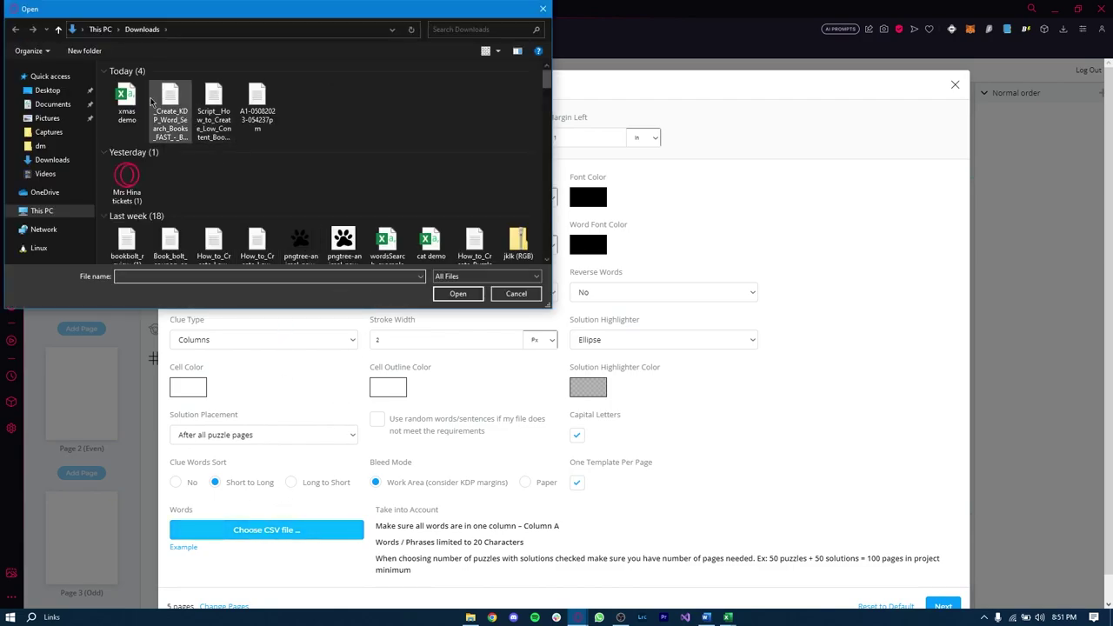
double_click(128, 101)
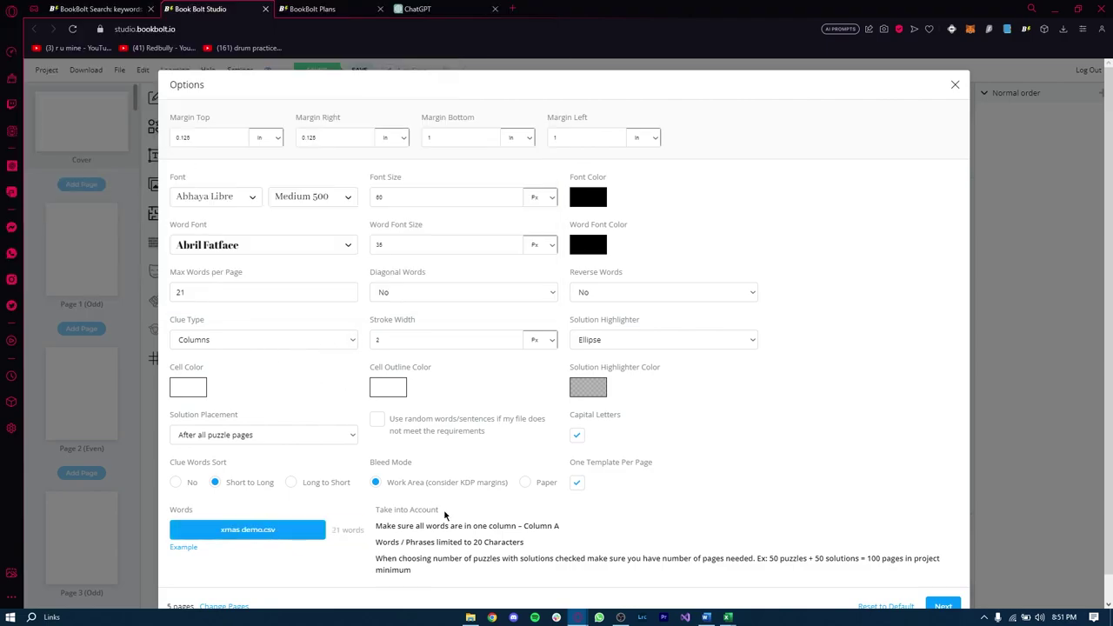
scroll(479, 504, "down", 1)
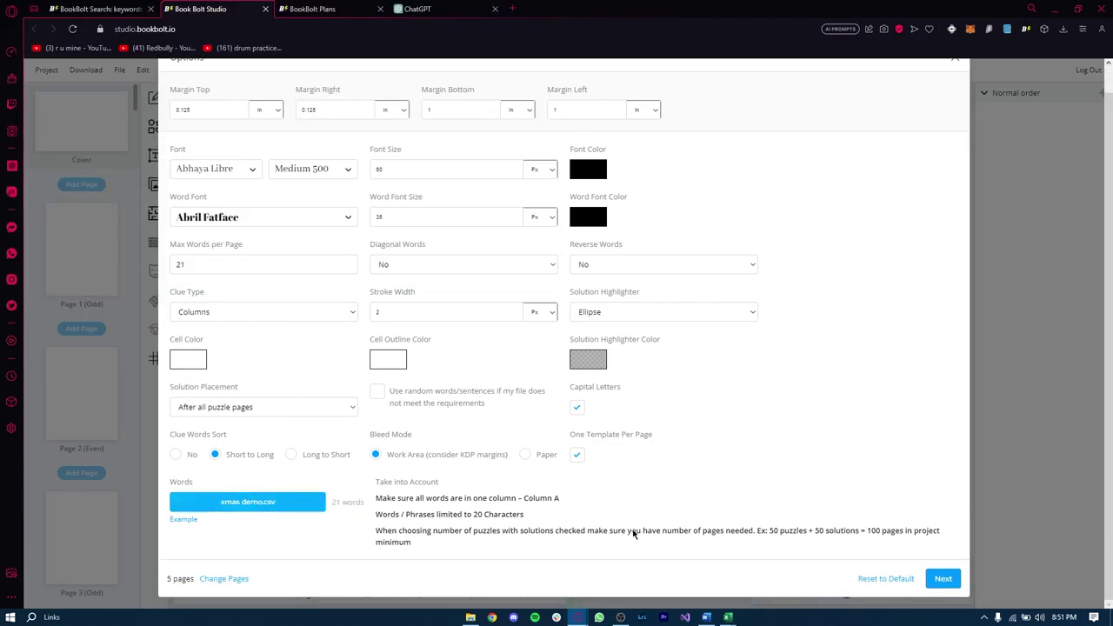
left_click(943, 579)
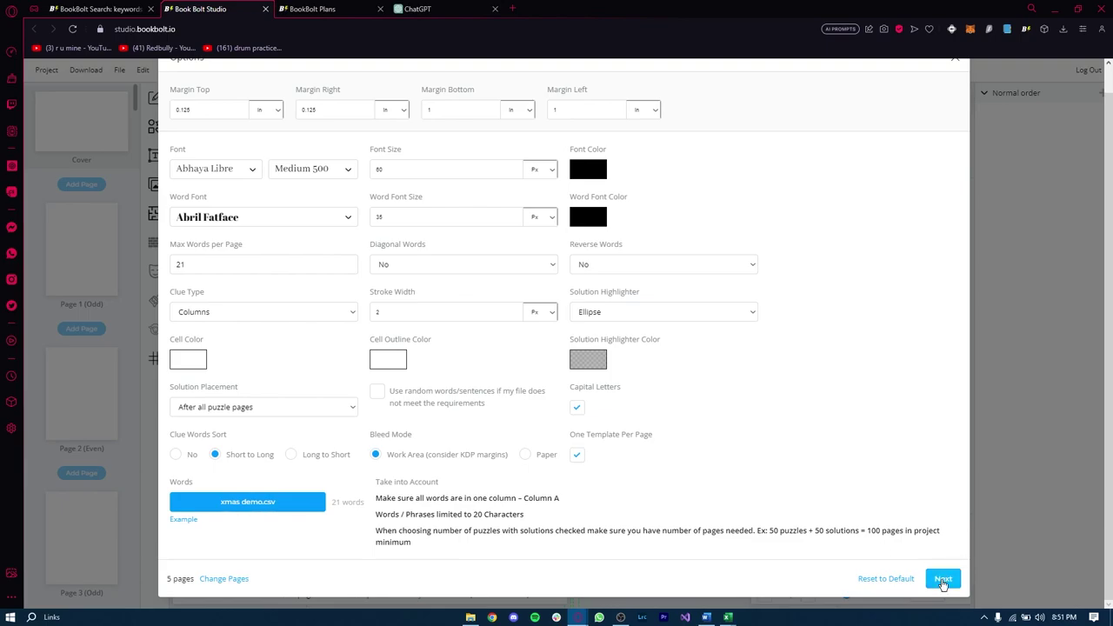
left_click(942, 572)
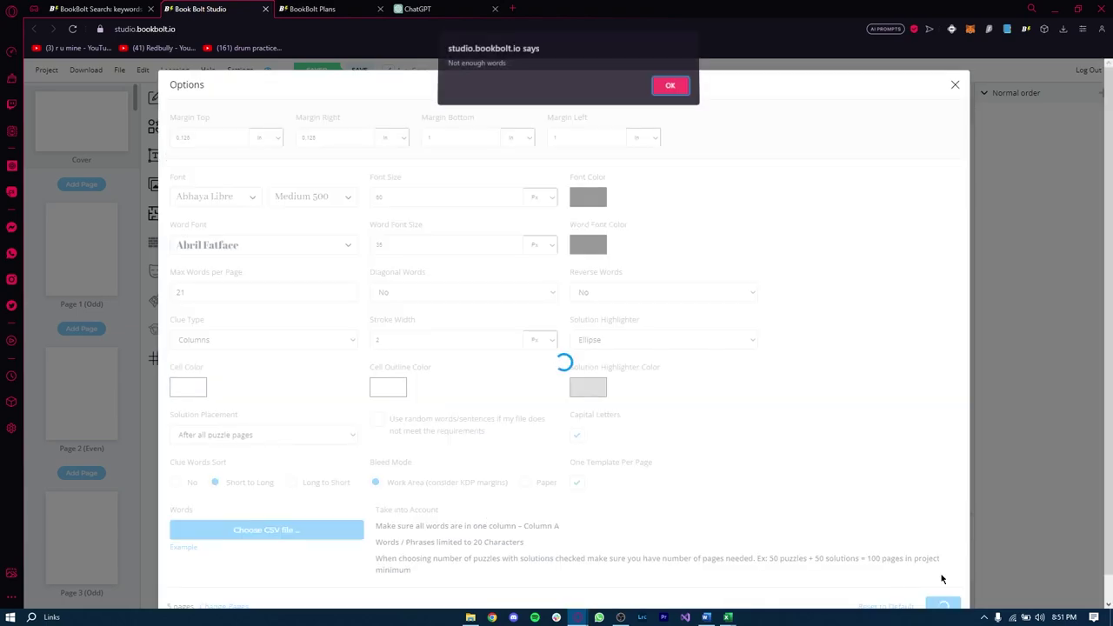
left_click(667, 87)
Step: Load xmas demo.csv from the Downloads folder again as the word list
scroll(345, 352, "down", 1)
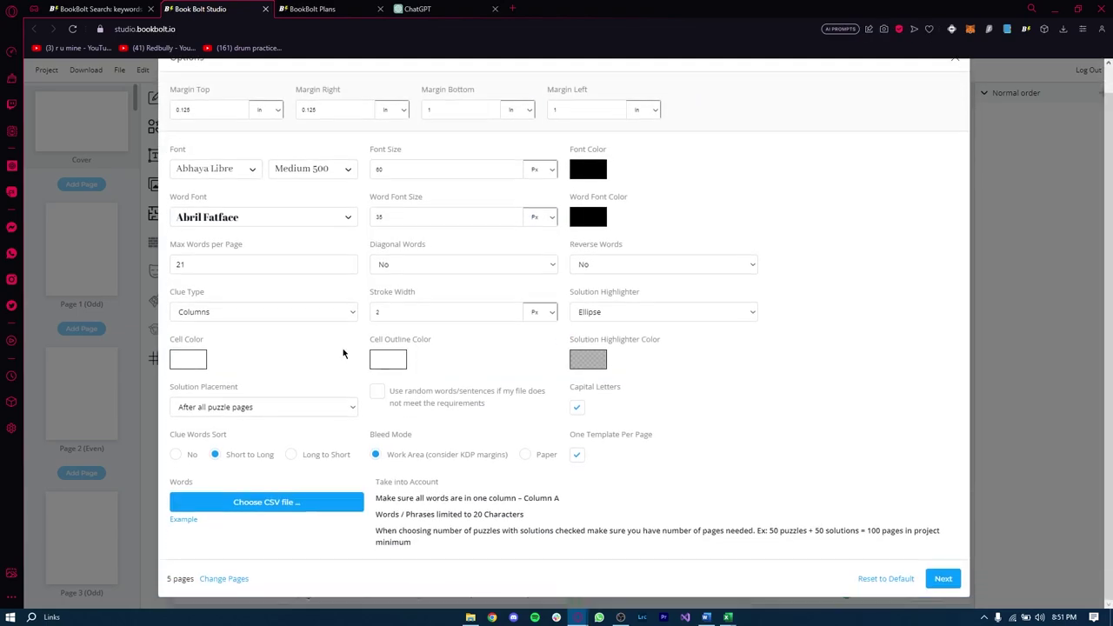
left_click(309, 503)
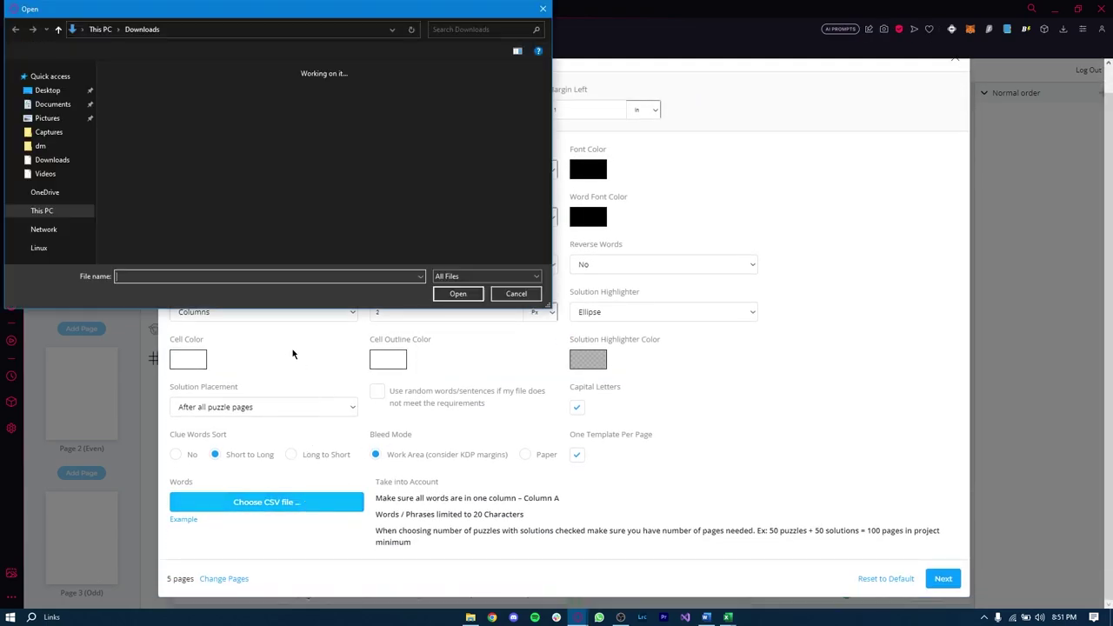
double_click(127, 104)
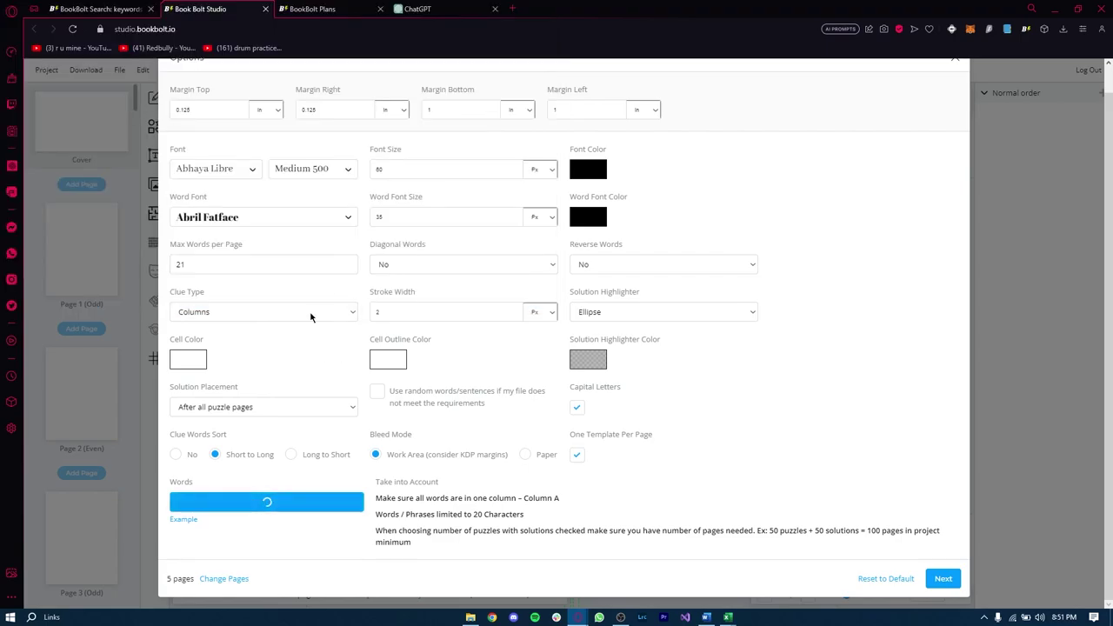
Step: Set the max words per page to 4 and generate the puzzles with their solutions on pages 6 to 10
double_click(255, 265)
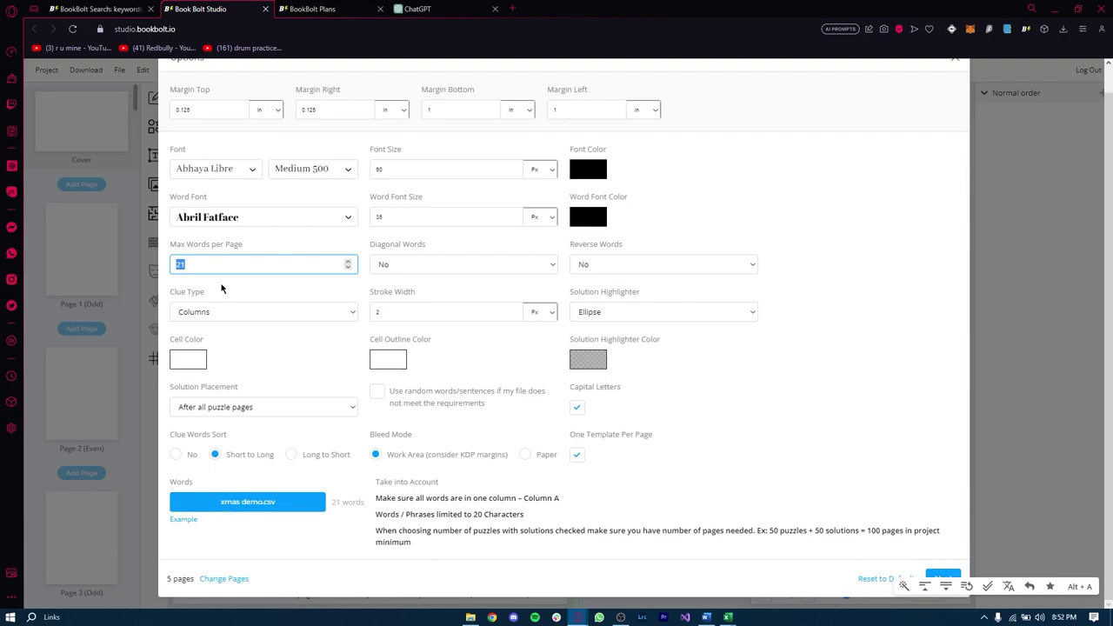
key("BackSpace")
type("3")
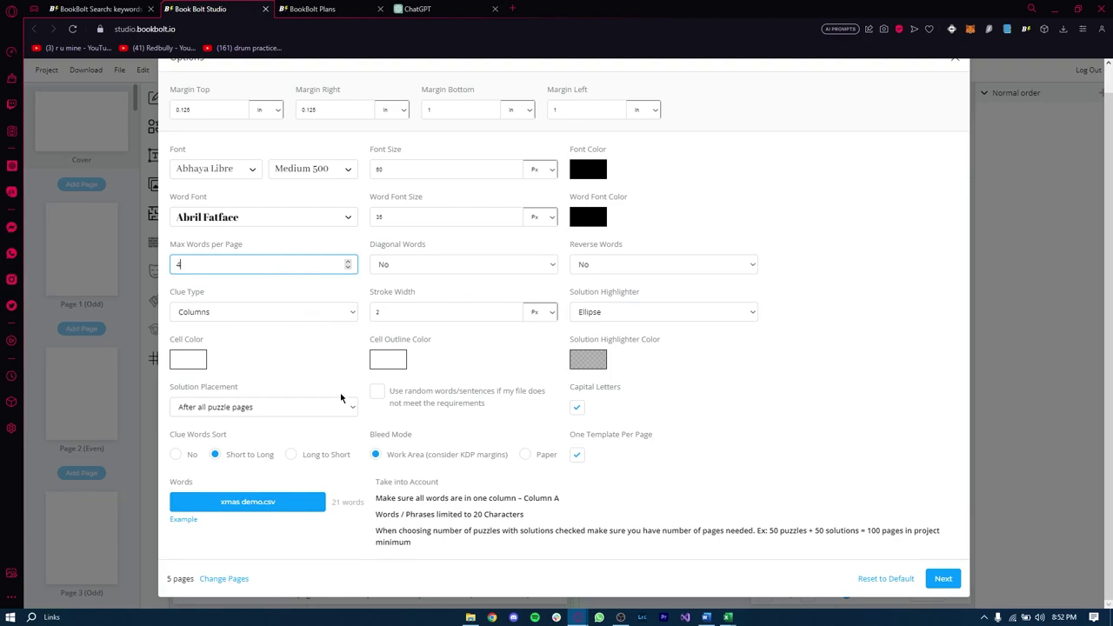
left_click(946, 580)
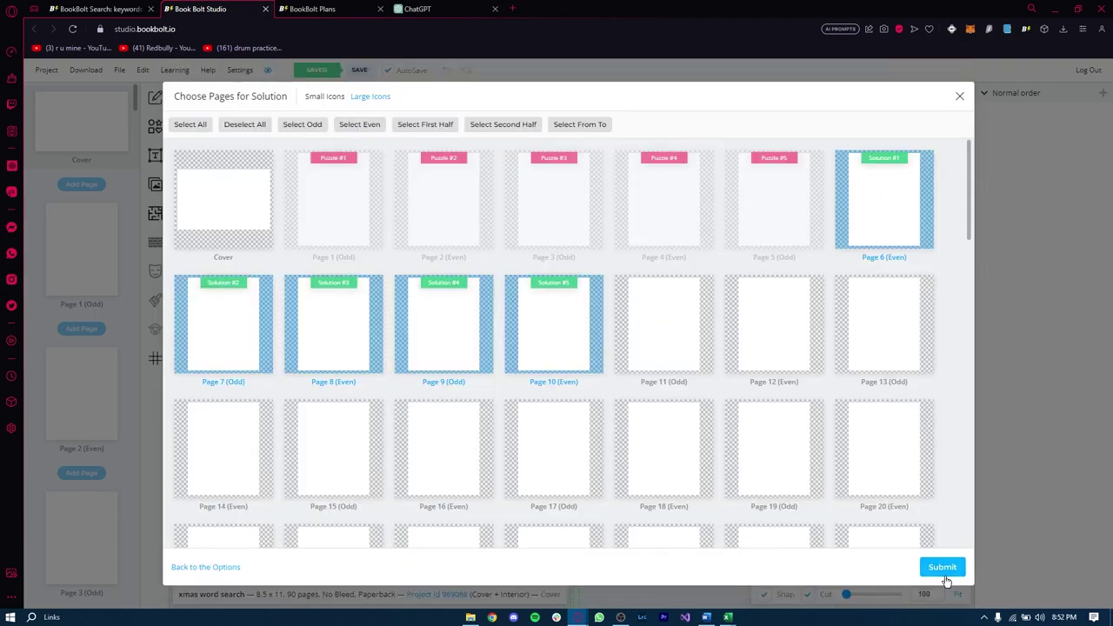
left_click(942, 570)
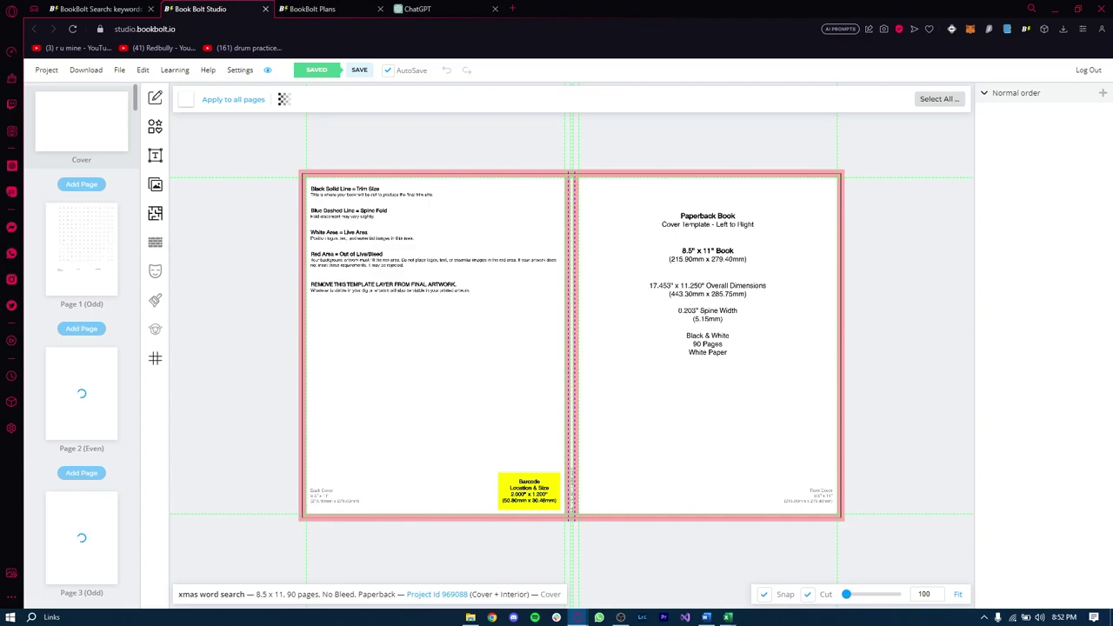
Step: Move the word search on page 1 to the left margin guide and enlarge it to span the width between the margins
left_click(114, 287)
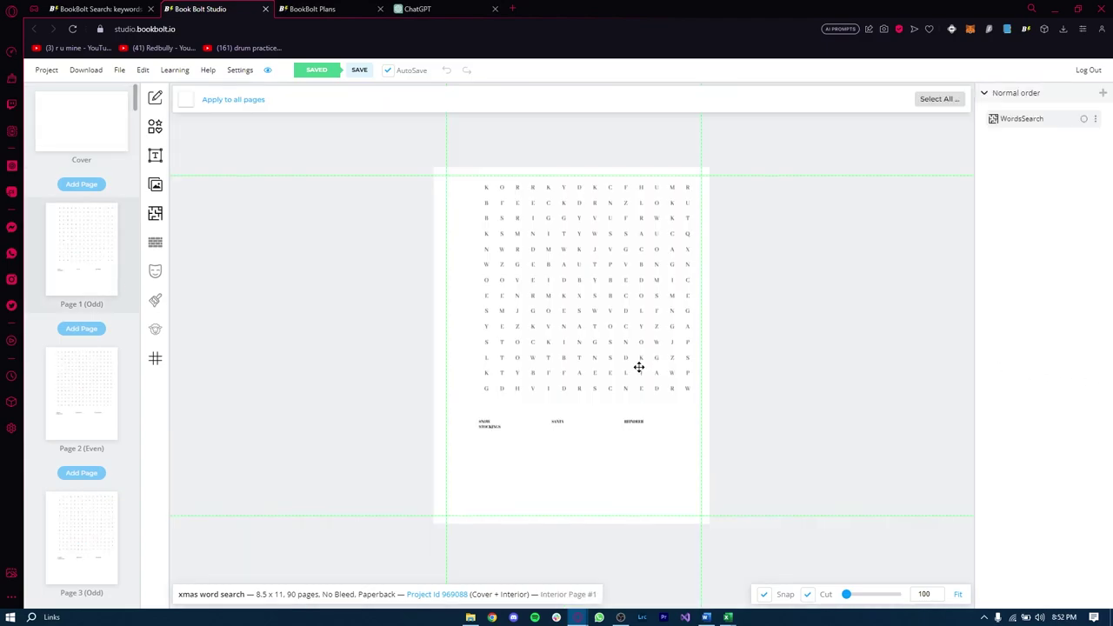
left_click(614, 351)
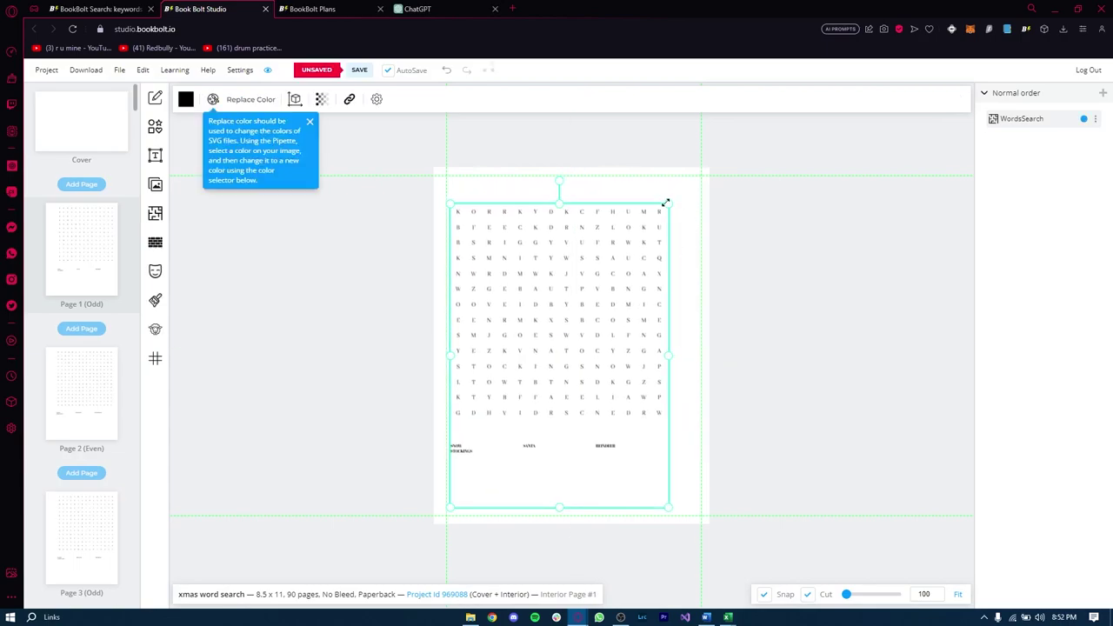
left_click_drag(666, 202, 740, 182)
left_click_drag(653, 238, 649, 275)
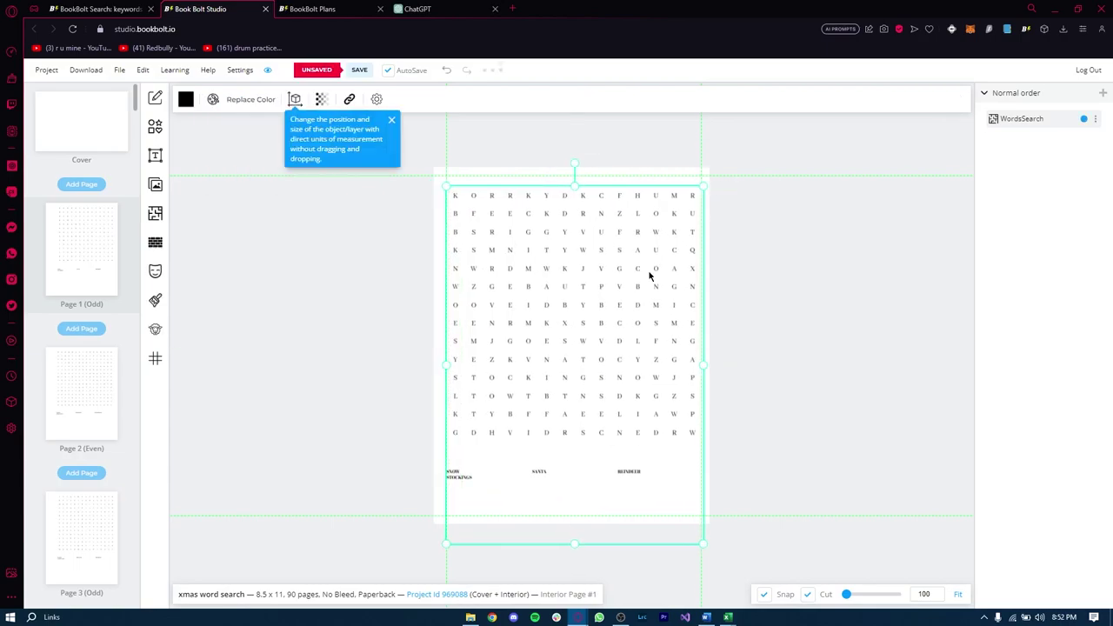
key("Escape")
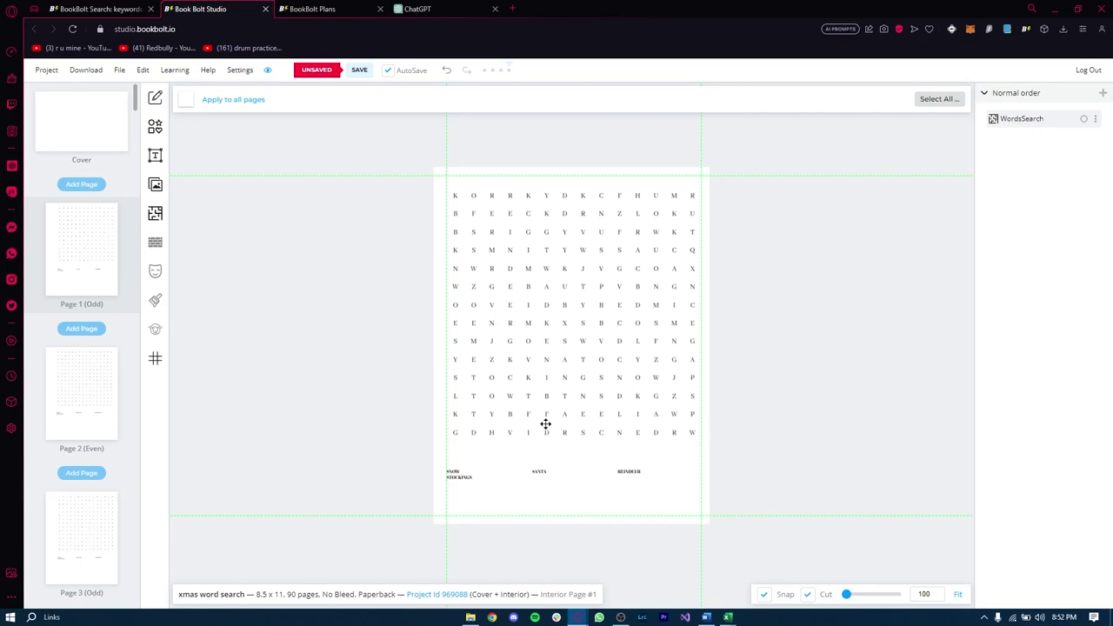
Step: Copy the first puzzle's solution from page 6 onto blank page 89
scroll(87, 455, "down", 5)
left_click(97, 418)
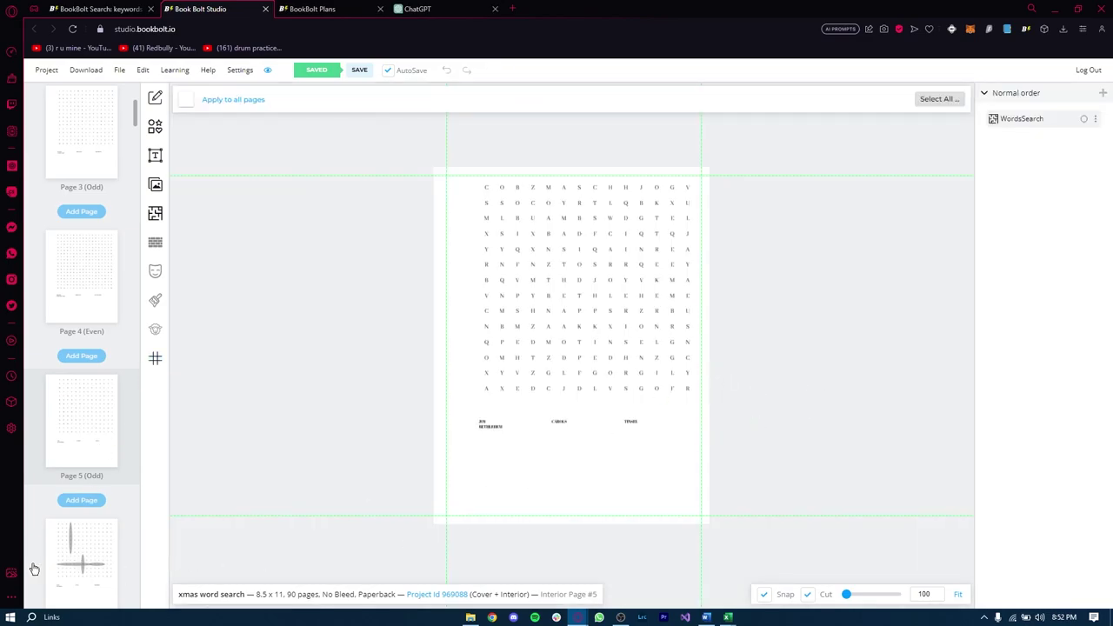
left_click(60, 564)
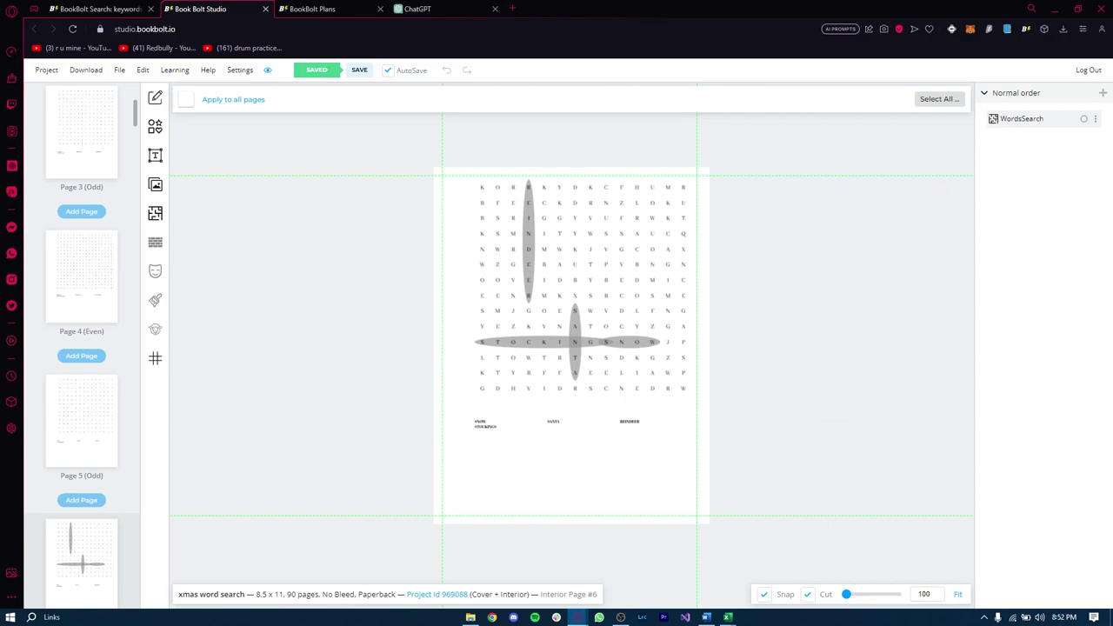
key("alt+Tab")
left_click(590, 366)
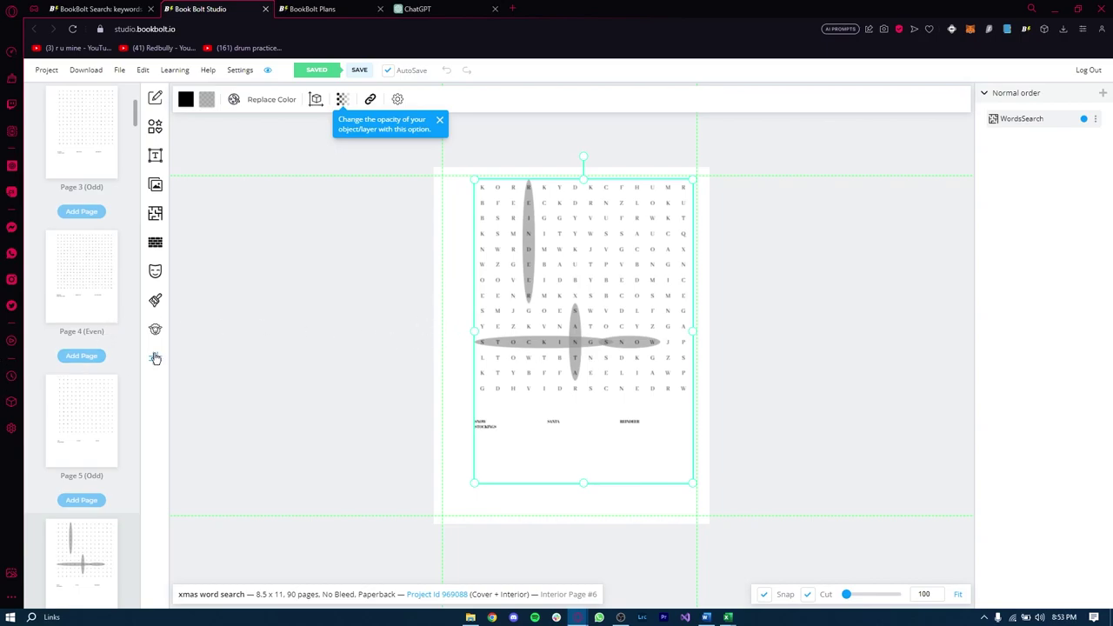
scroll(107, 400, "down", 10)
scroll(109, 424, "down", 20)
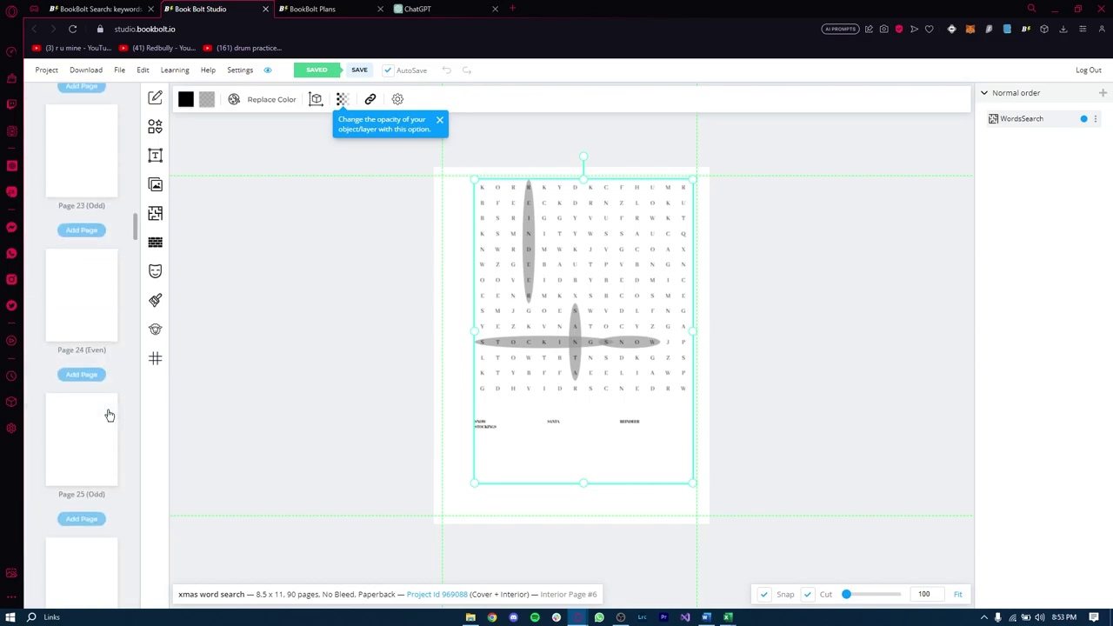
scroll(95, 424, "down", 20)
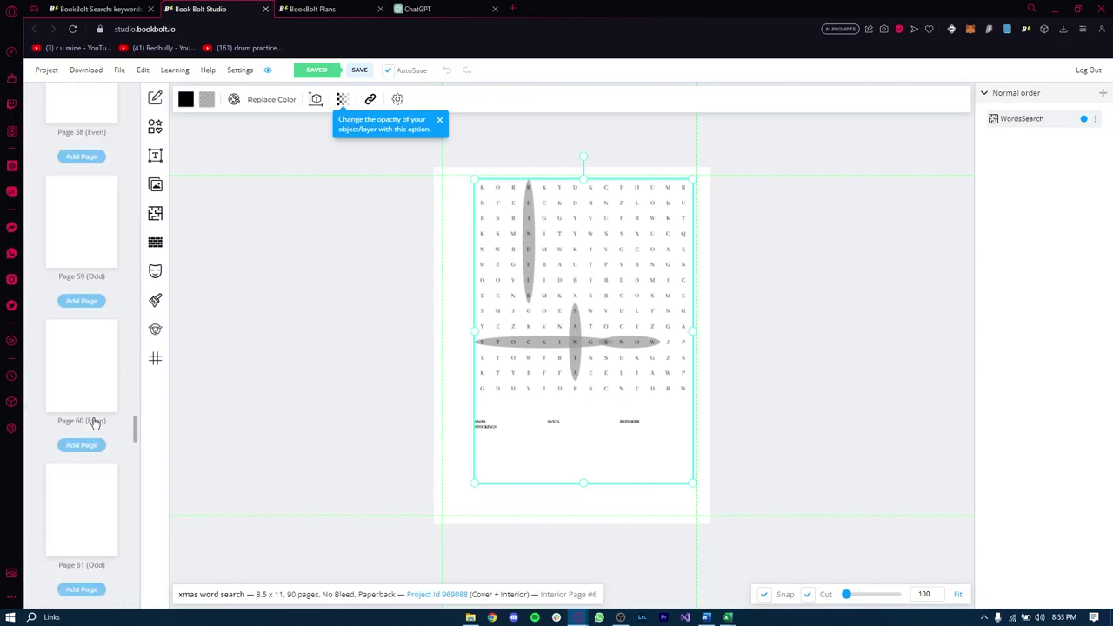
scroll(94, 423, "down", 11)
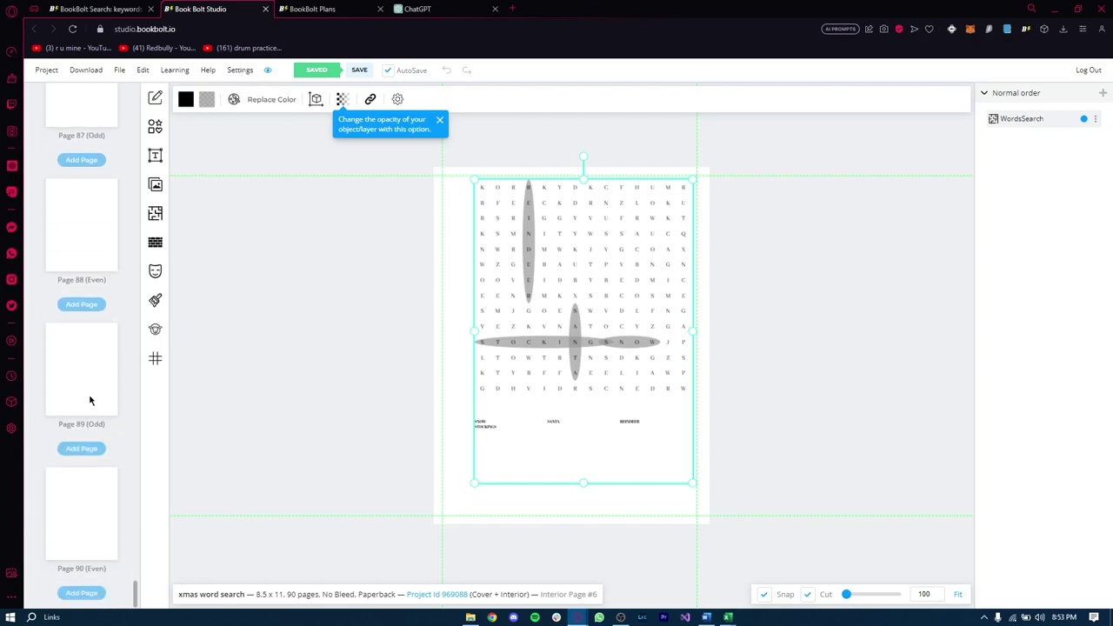
left_click(89, 400)
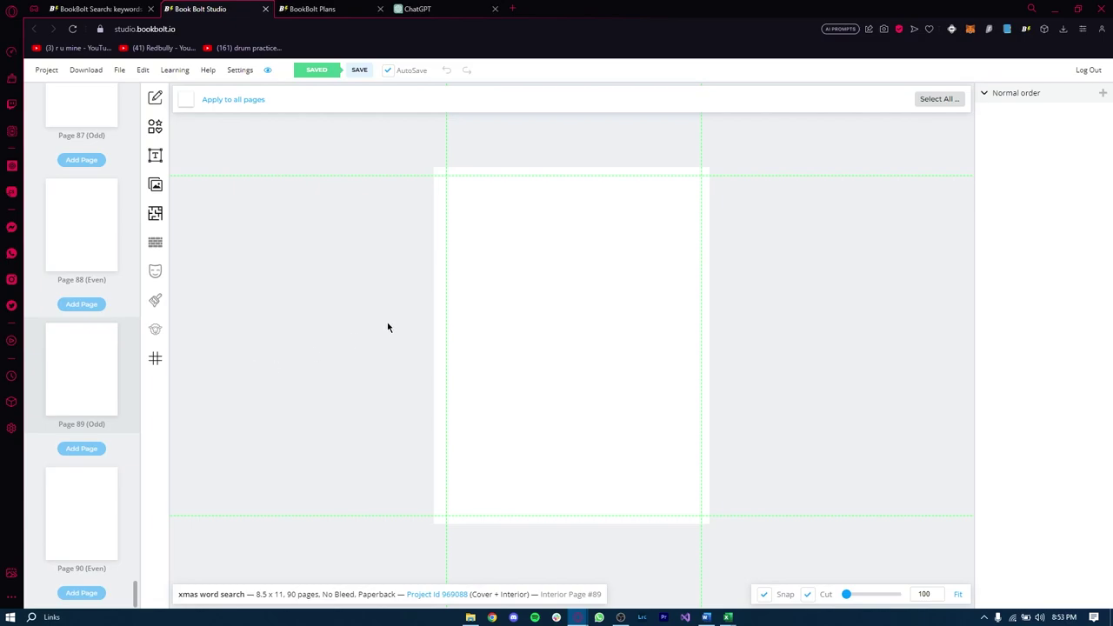
key("ctrl+v")
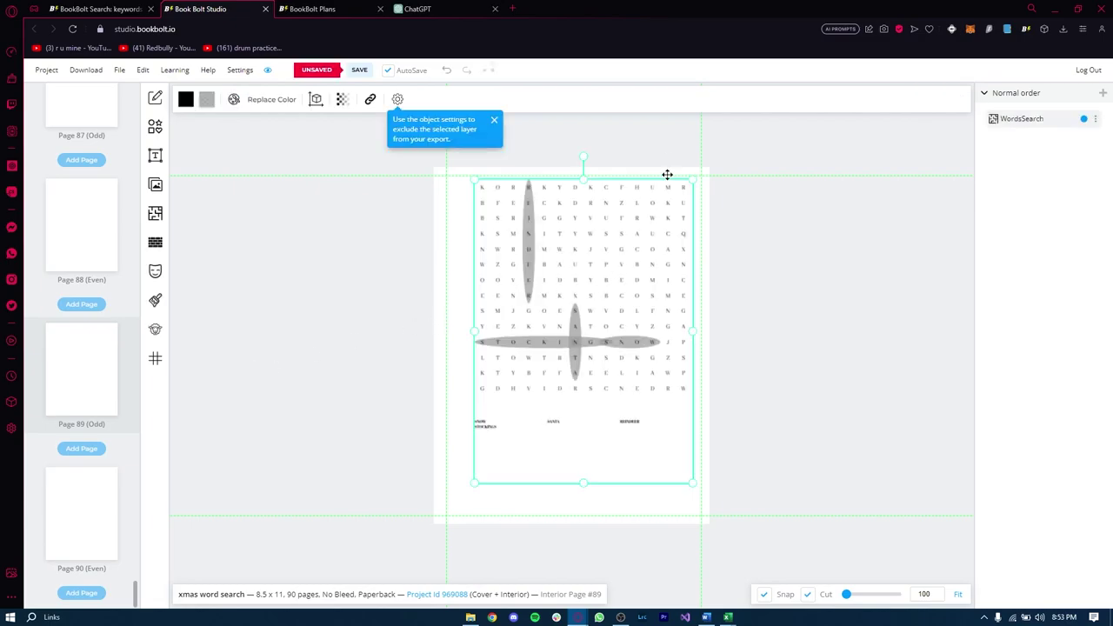
Step: Shrink the pasted solution on page 89 to roughly a third of the page width and place it in the page's upper-left corner
left_click_drag(693, 180, 646, 234)
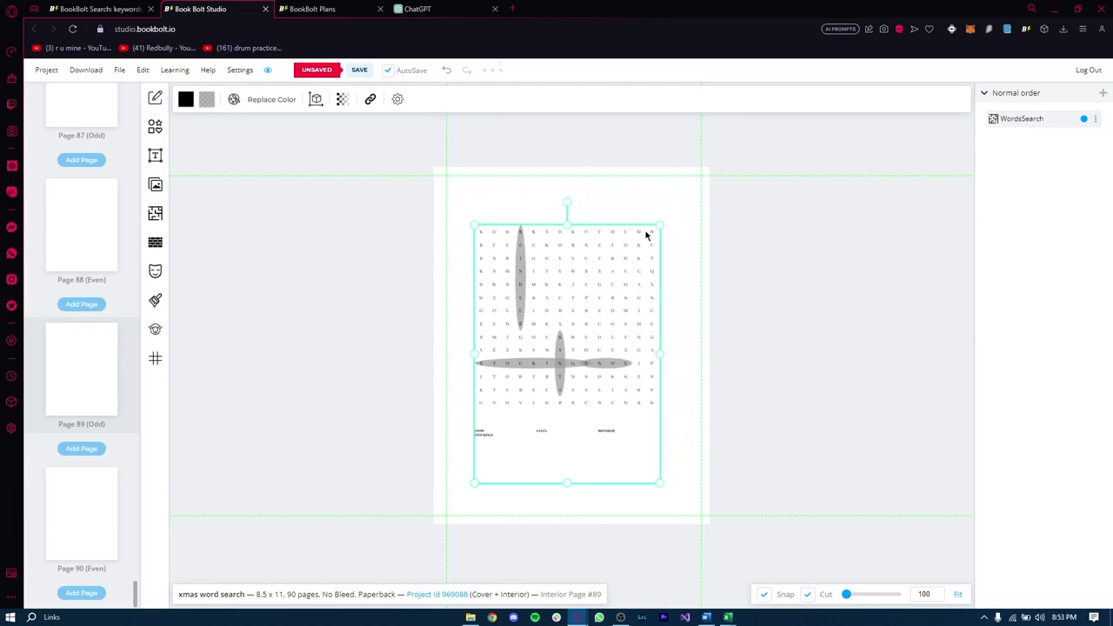
left_click_drag(615, 288, 601, 249)
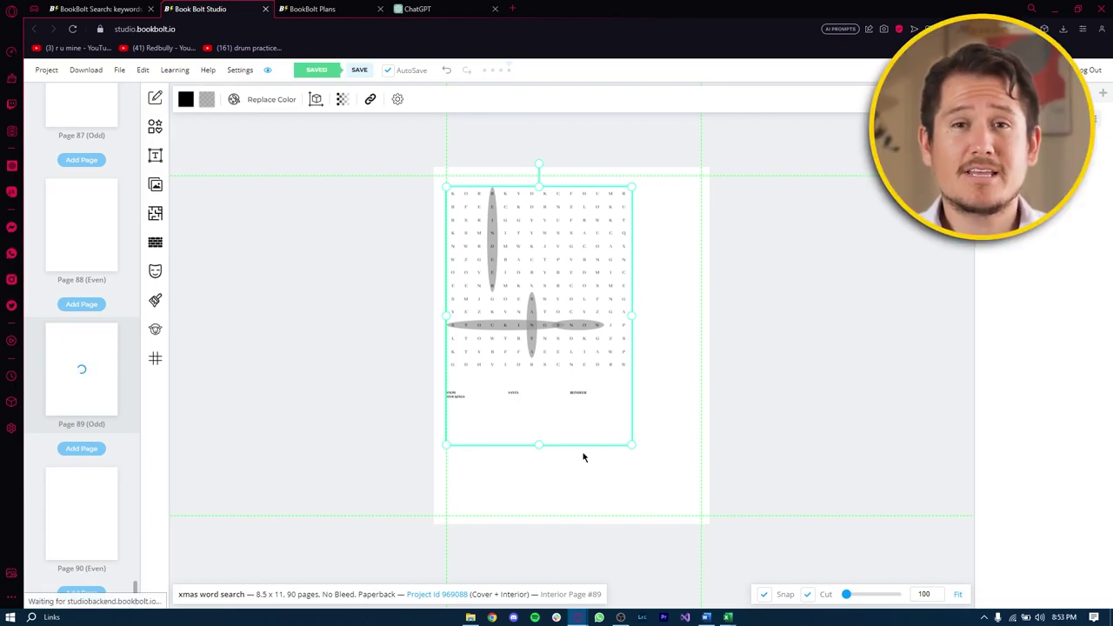
left_click_drag(630, 188, 525, 199)
left_click_drag(534, 293, 606, 299)
left_click(606, 299)
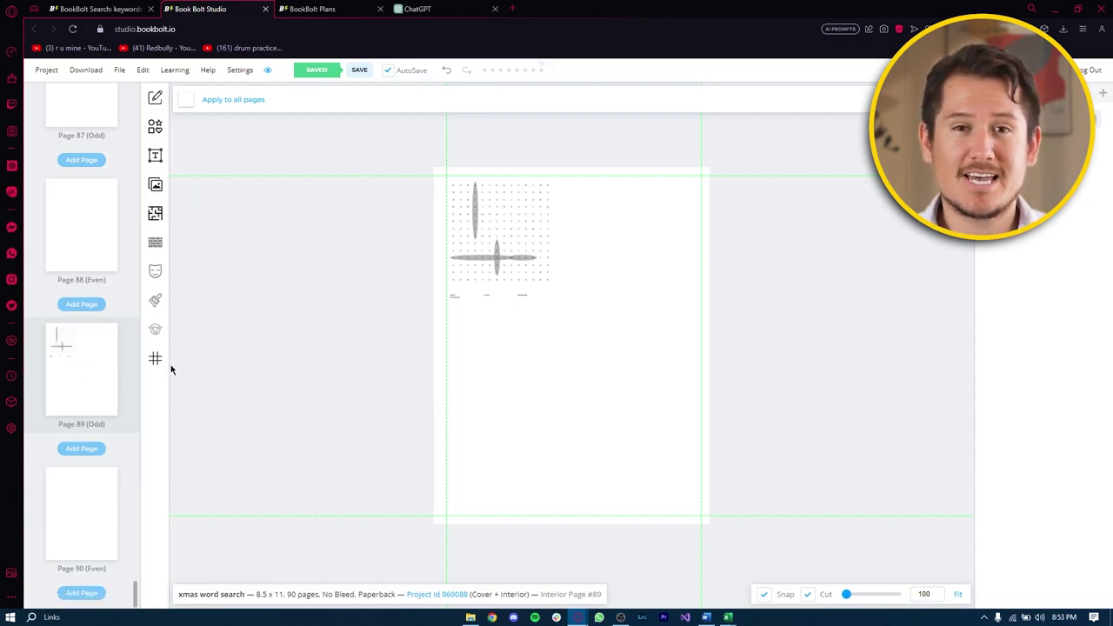
Step: Delete the original full-size solution from page 6
scroll(127, 358, "up", 15)
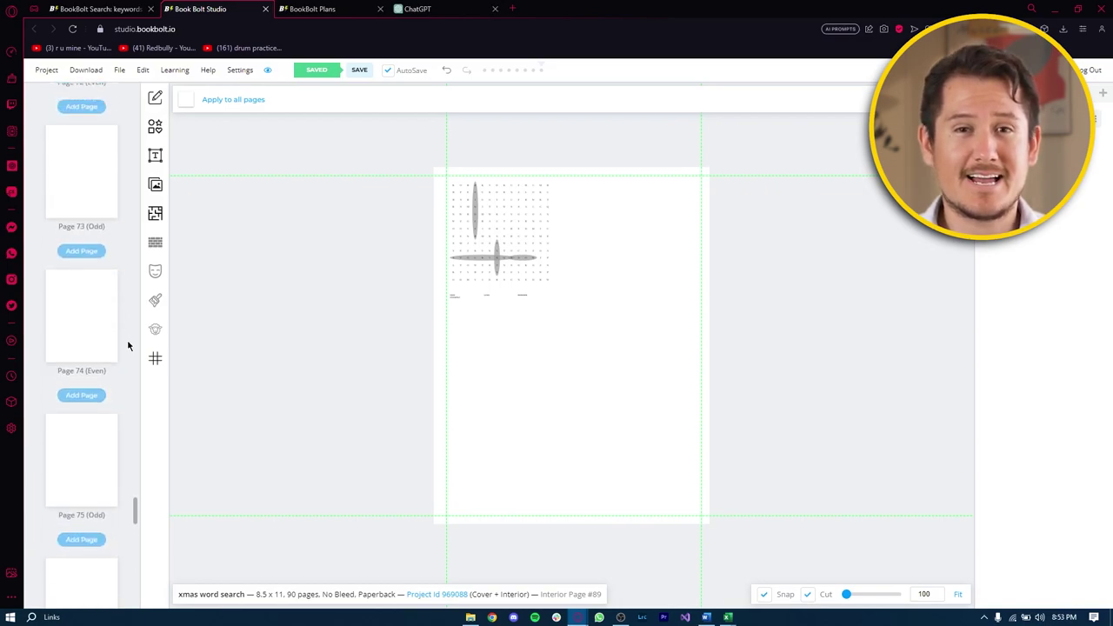
left_click_drag(134, 490, 137, 144)
left_click(96, 261)
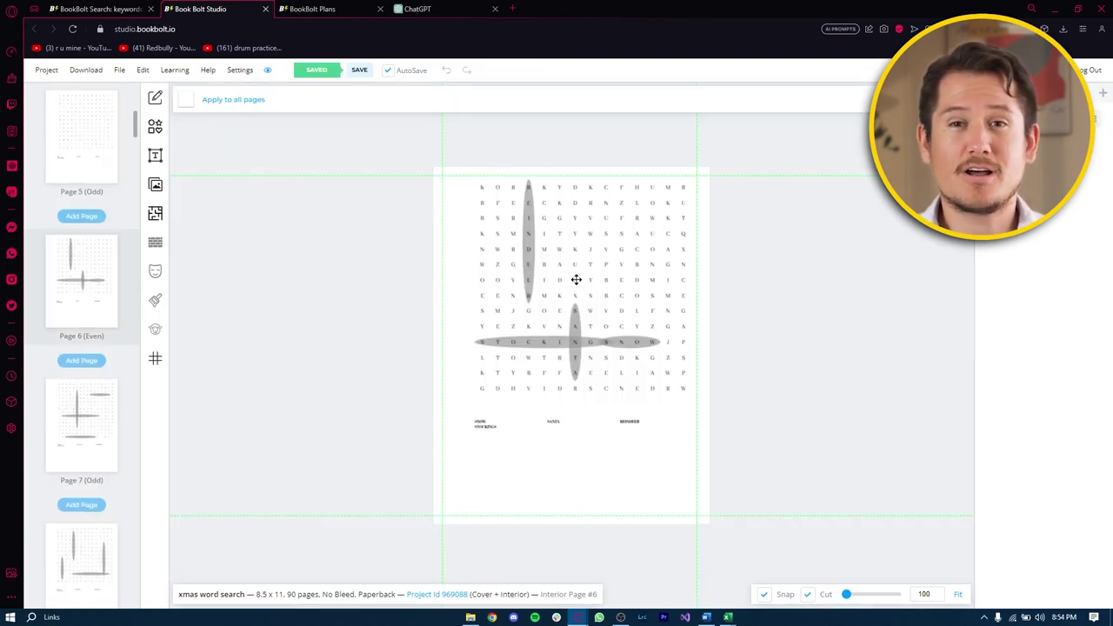
left_click(572, 281)
key("Delete")
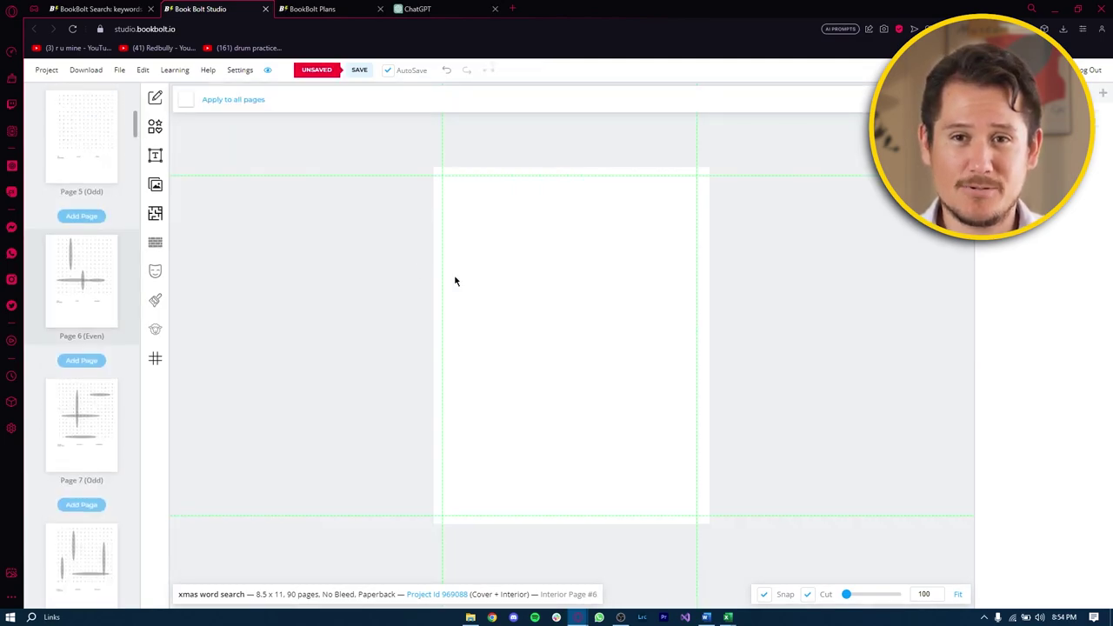
Step: Copy the second puzzle's solution on page 7 and remove the full-size original from that page
left_click(104, 388)
left_click(622, 90)
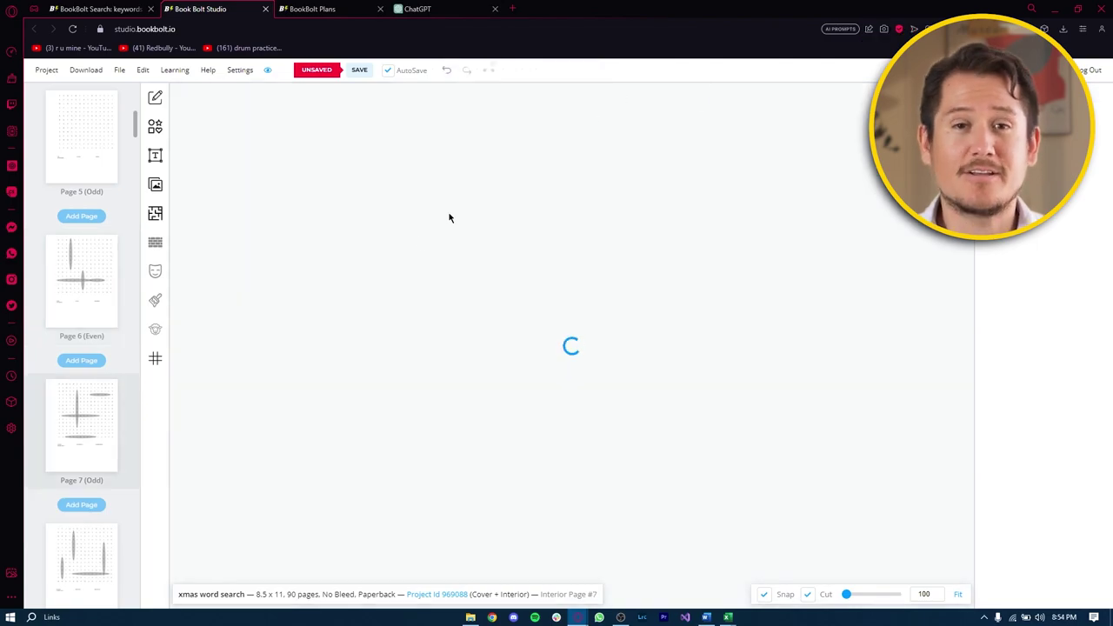
left_click(614, 309)
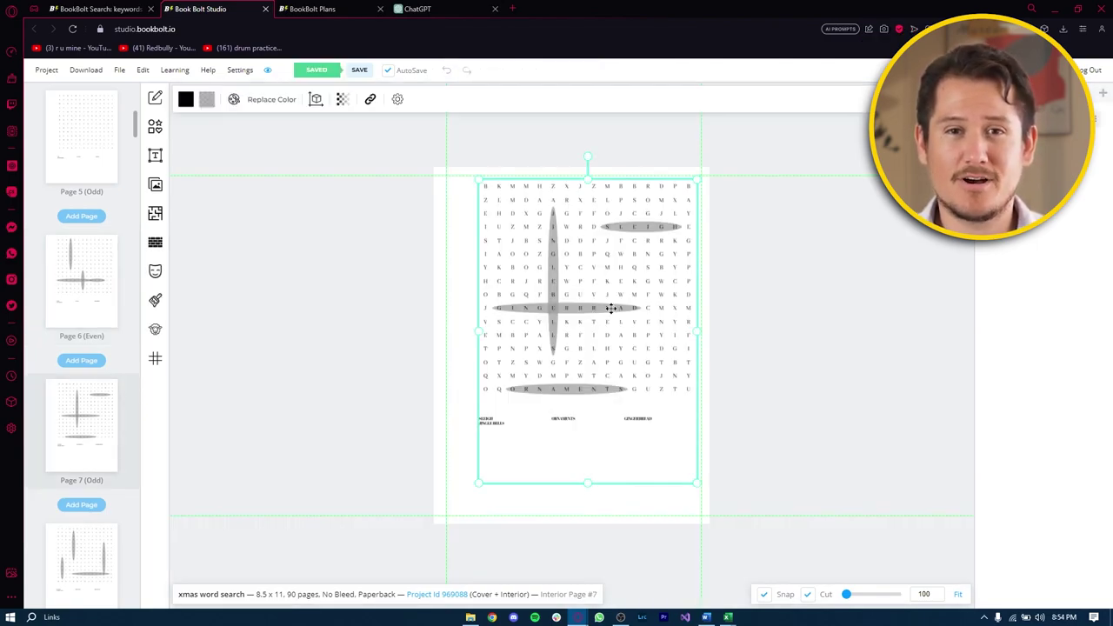
key("Delete")
Step: Paste the copied second solution onto page 89
scroll(50, 328, "down", 20)
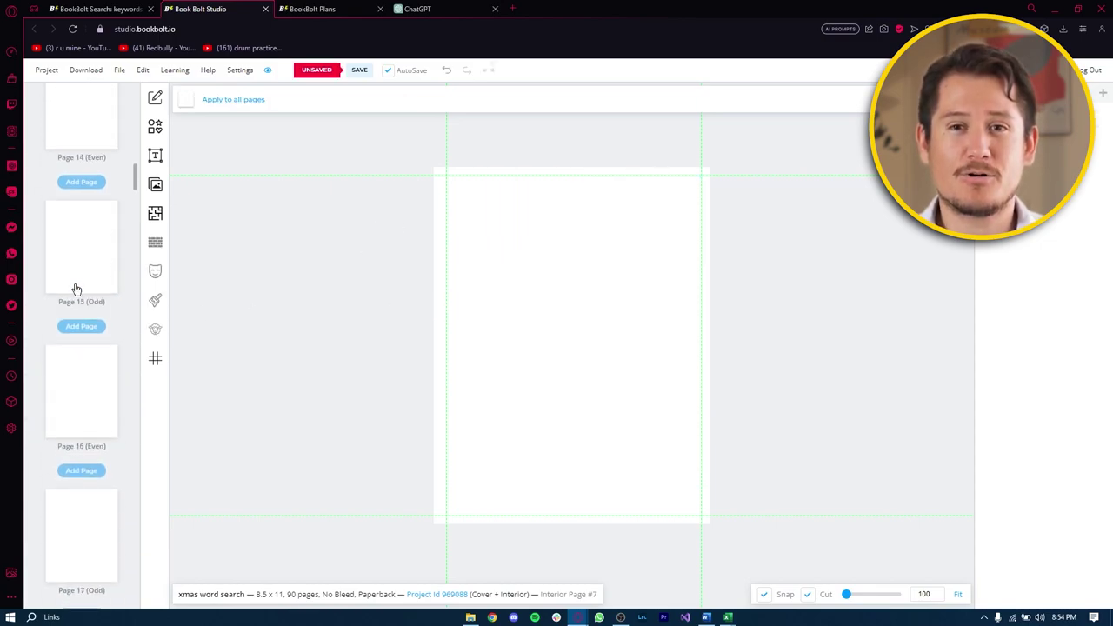
scroll(77, 292, "down", 20)
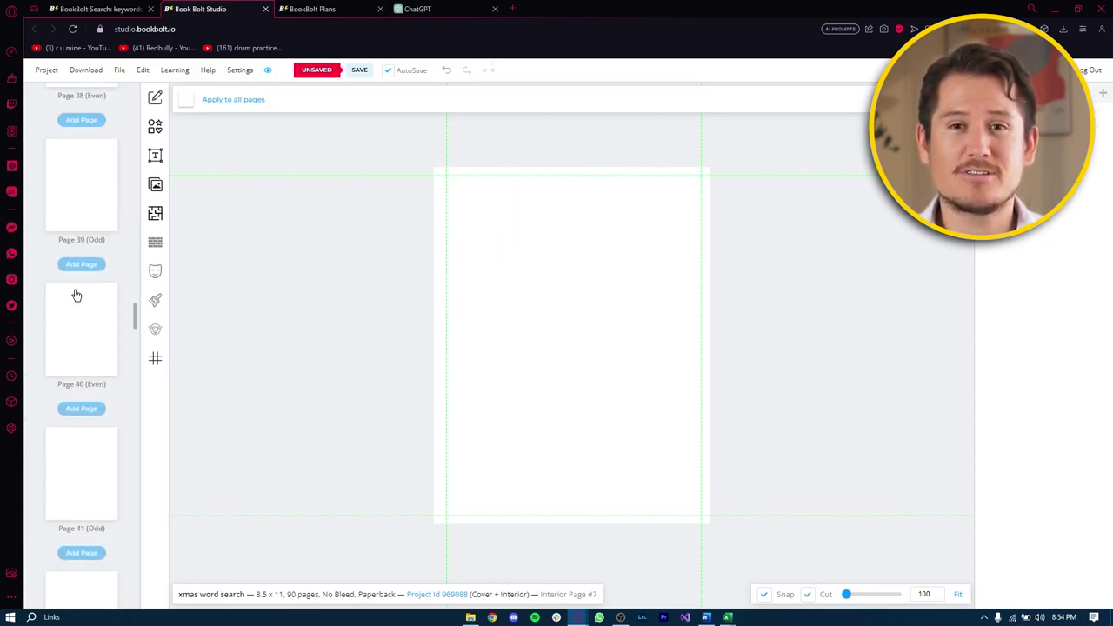
scroll(76, 296, "down", 20)
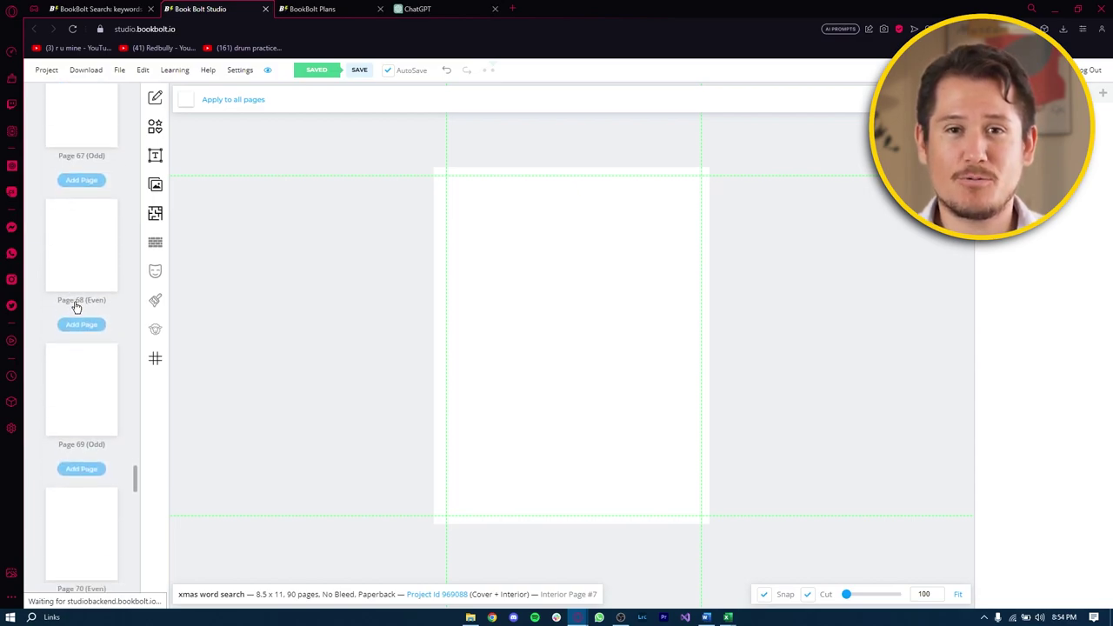
scroll(75, 308, "down", 20)
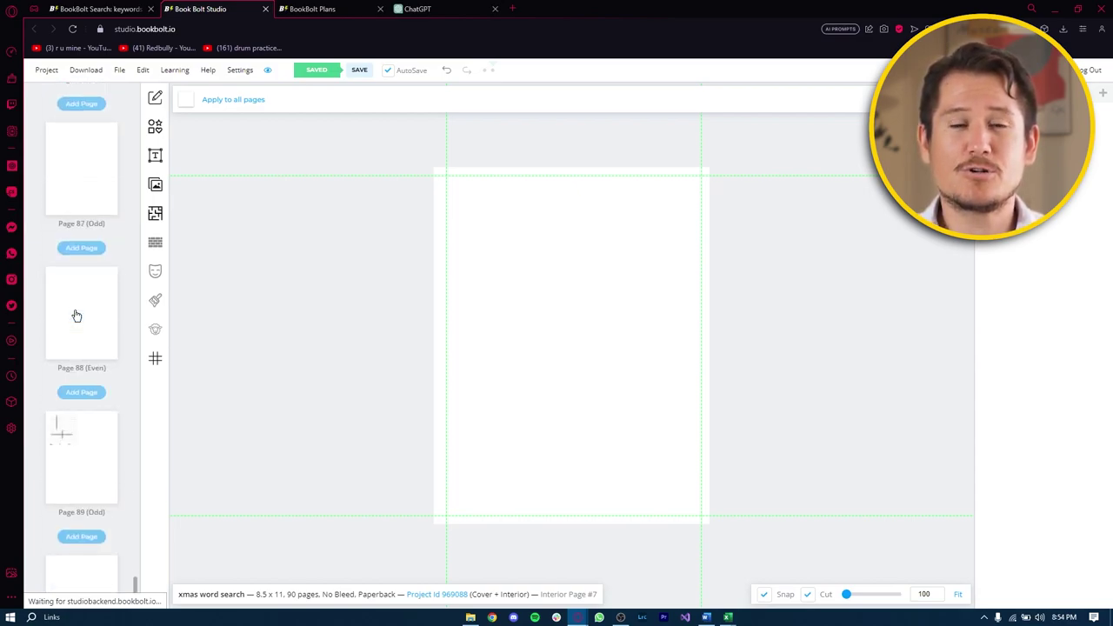
left_click(75, 316)
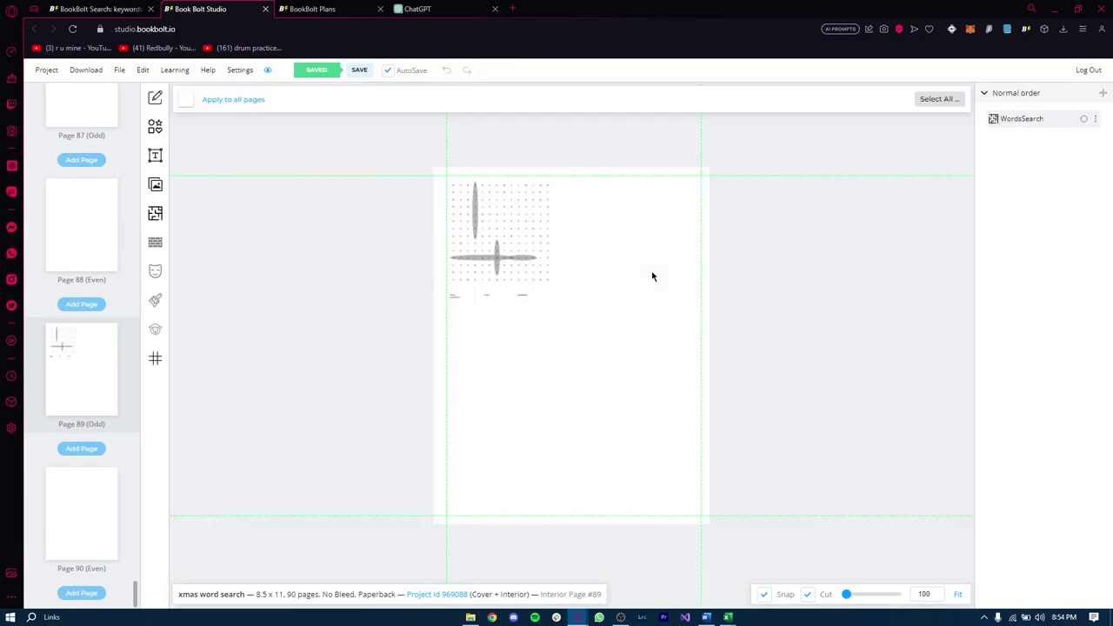
key("ctrl+v")
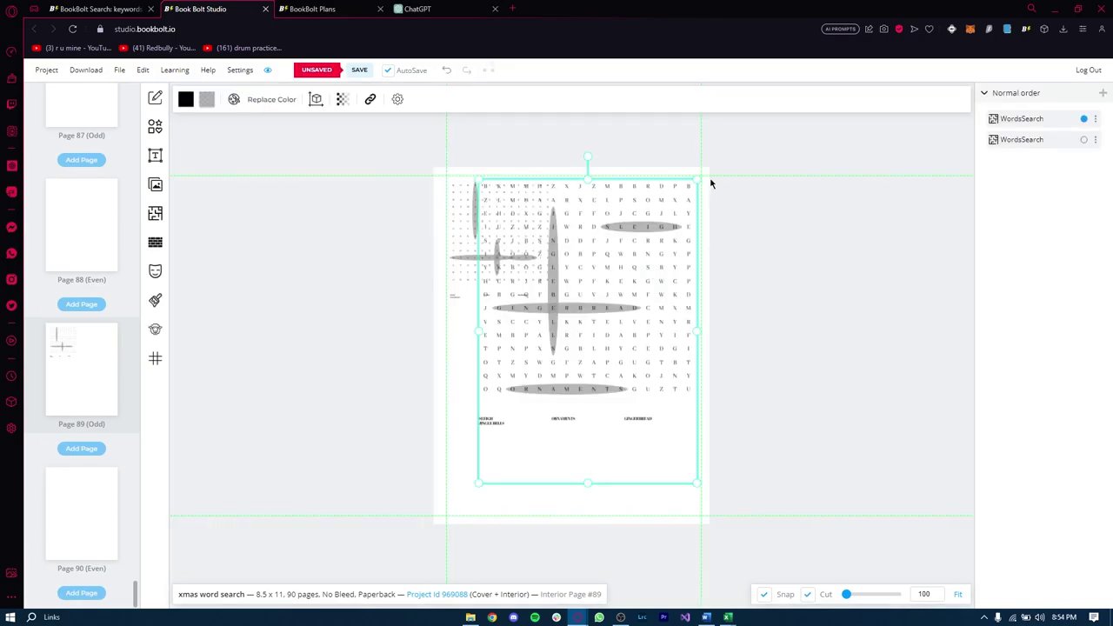
Step: Shrink the second solution to roughly a third of the page width and place it beside the first solution on page 89
left_click_drag(698, 181, 567, 340)
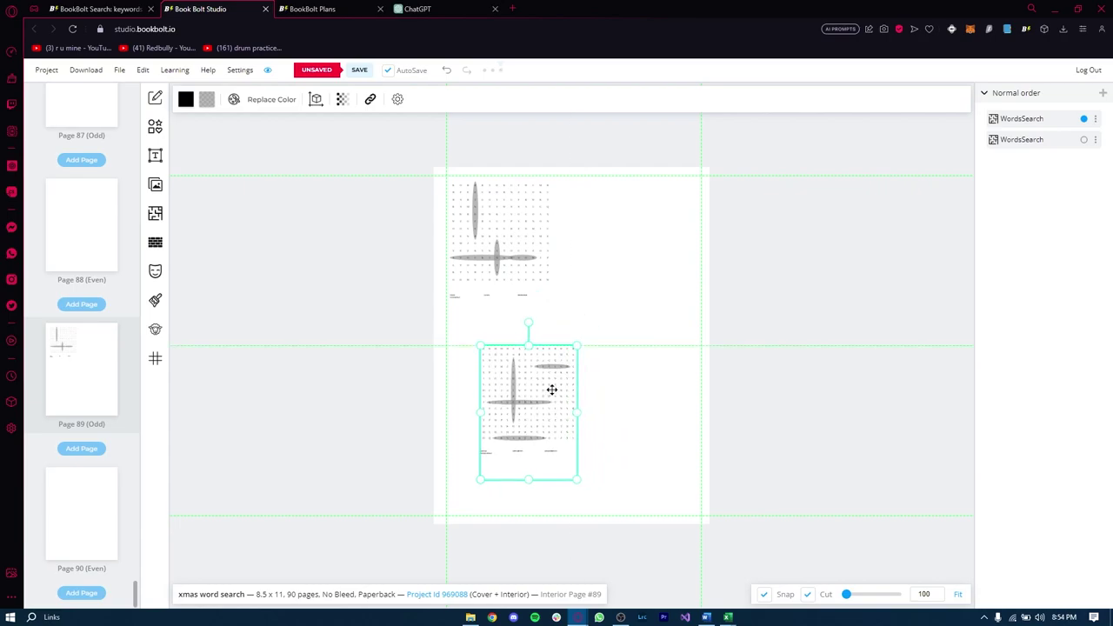
left_click_drag(551, 389, 634, 232)
left_click(760, 247)
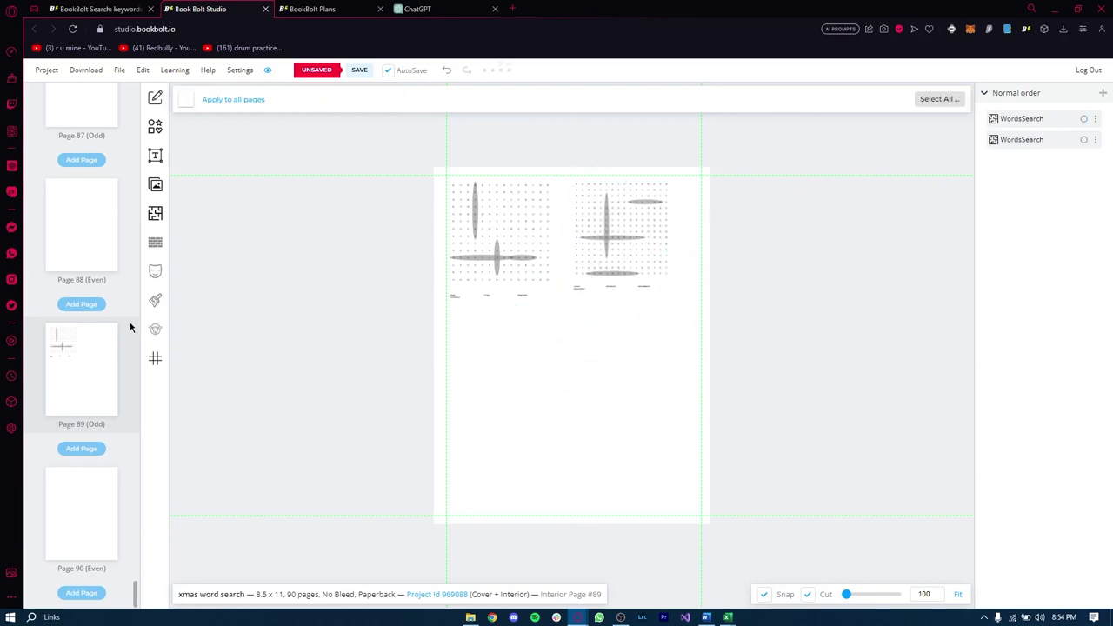
Step: Enlarge the word search on page 1 to nearly the full page width and nudge it slightly up
scroll(130, 327, "up", 20)
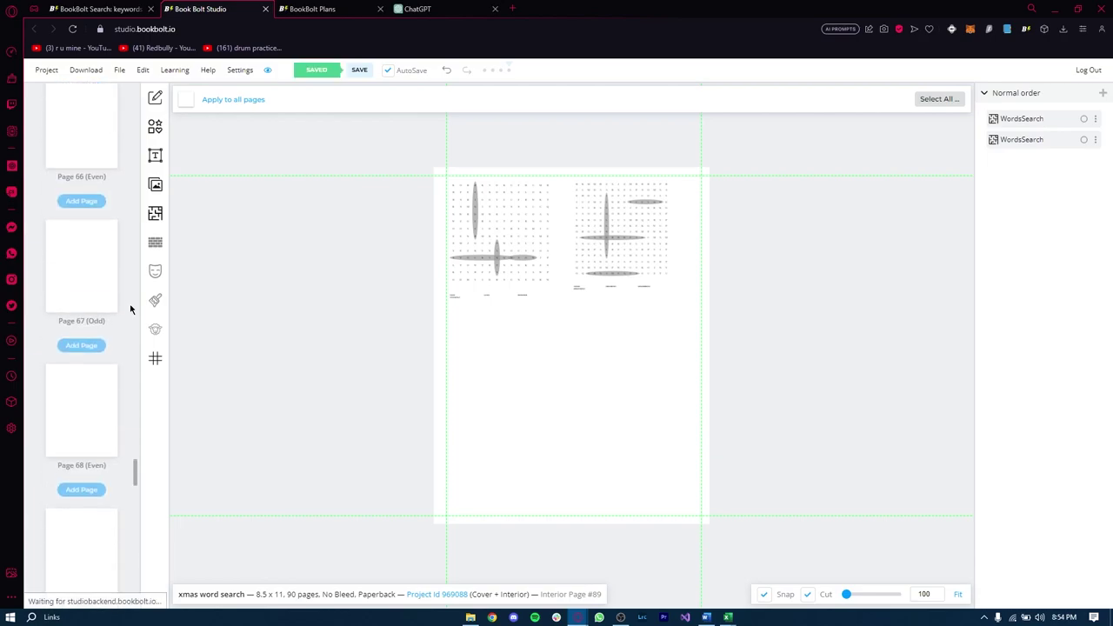
scroll(130, 309, "up", 20)
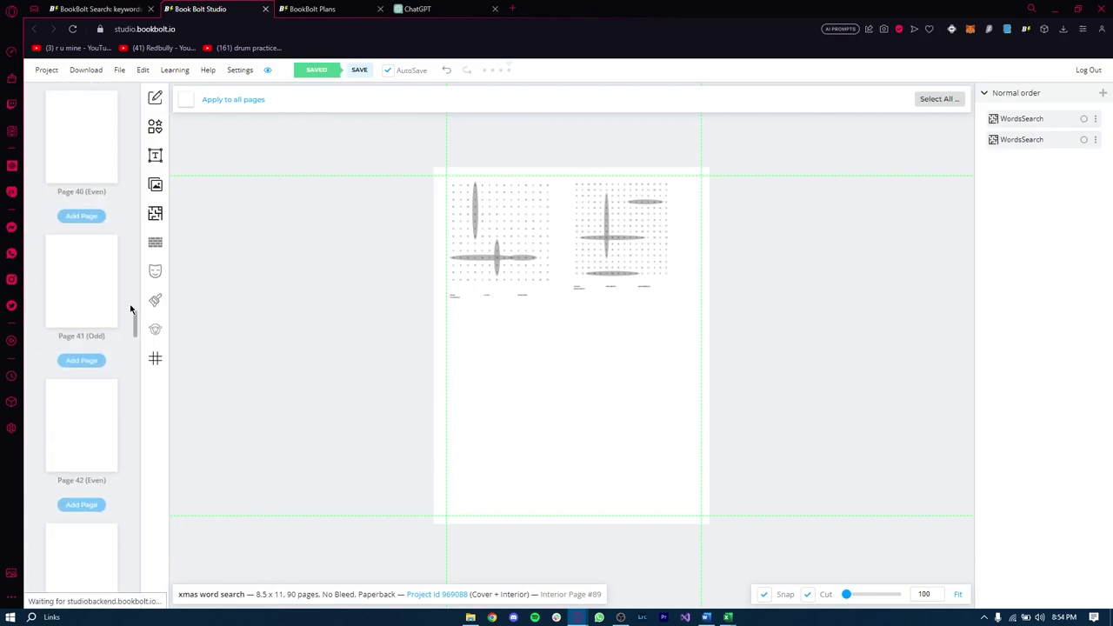
scroll(130, 309, "up", 20)
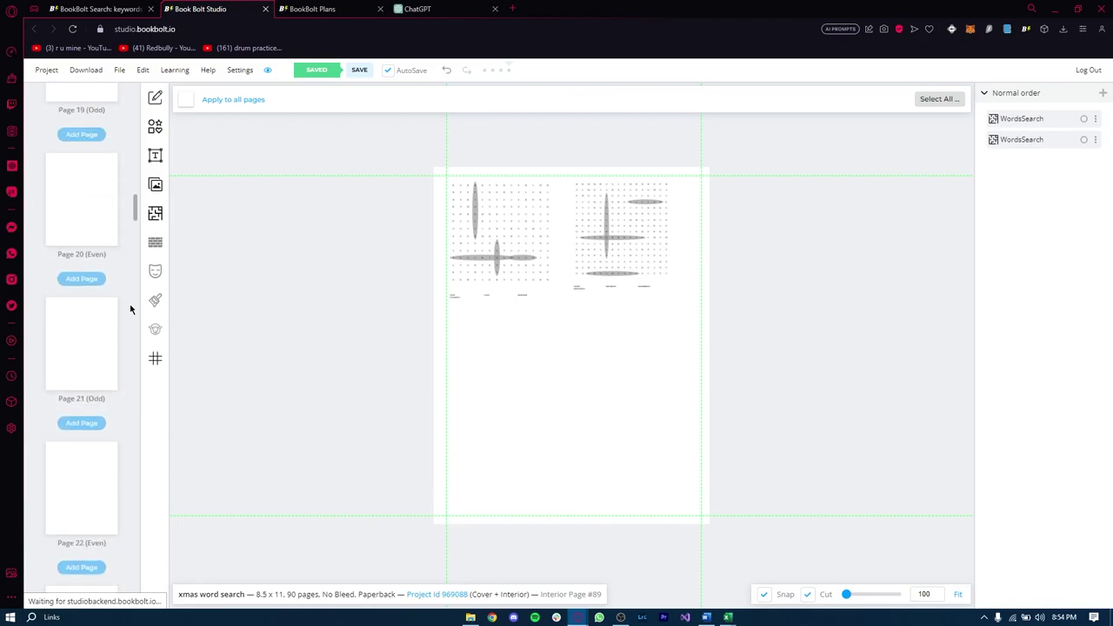
scroll(131, 309, "up", 20)
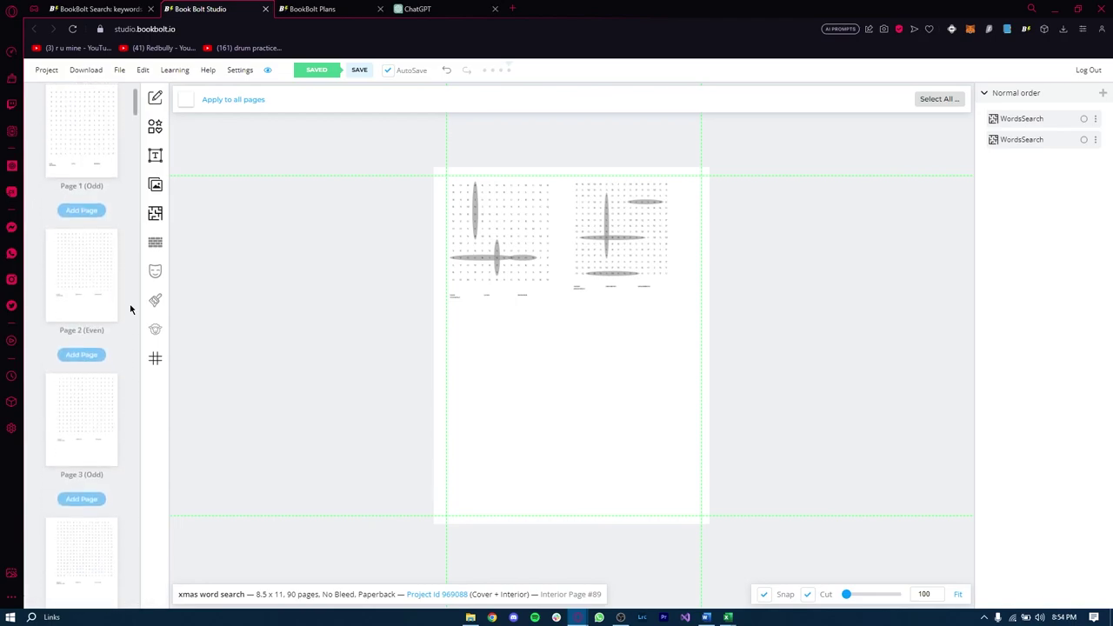
scroll(130, 308, "up", 2)
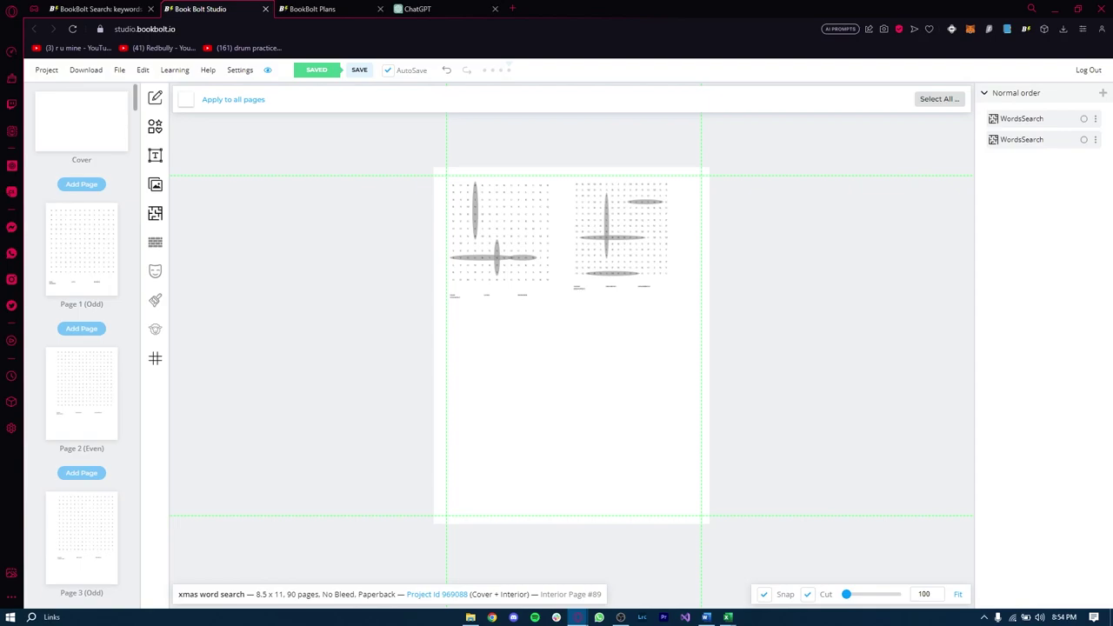
left_click(110, 281)
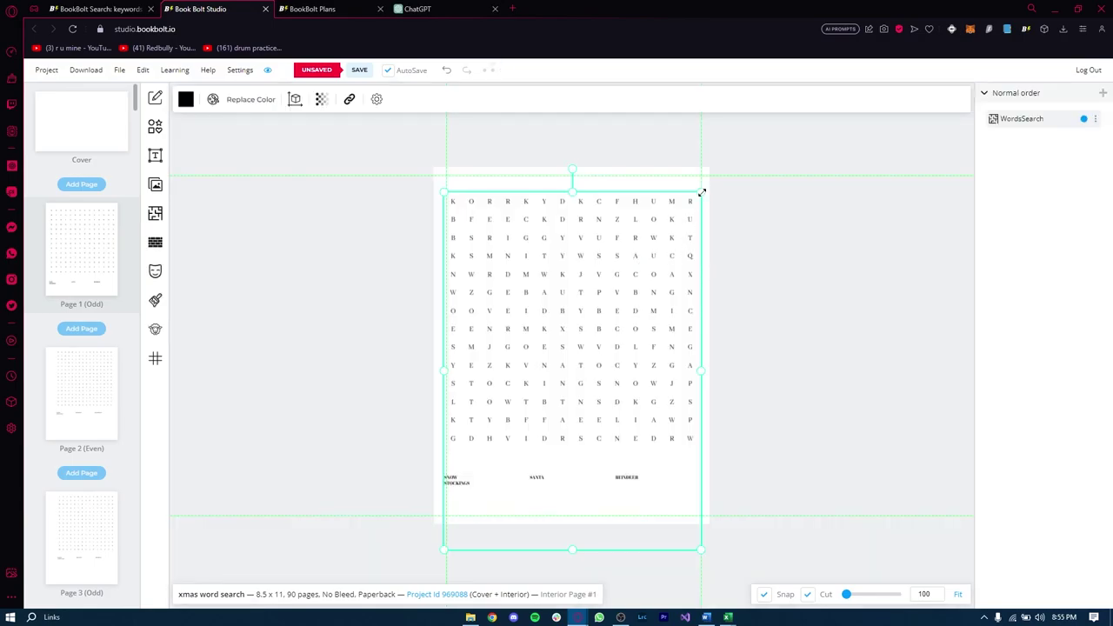
left_click_drag(702, 192, 736, 189)
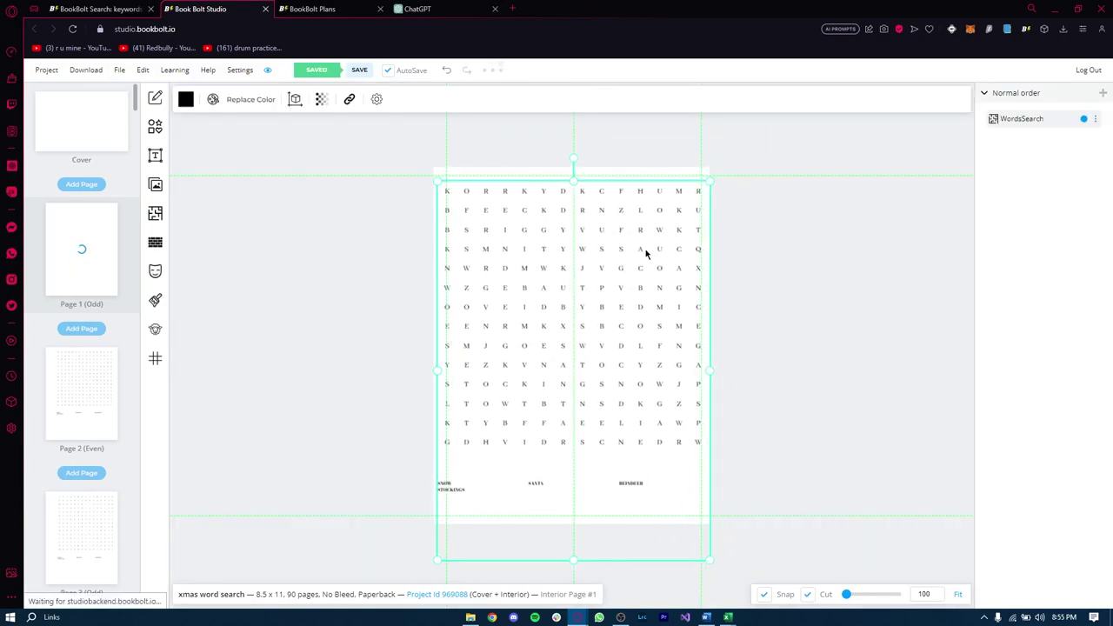
left_click(823, 232)
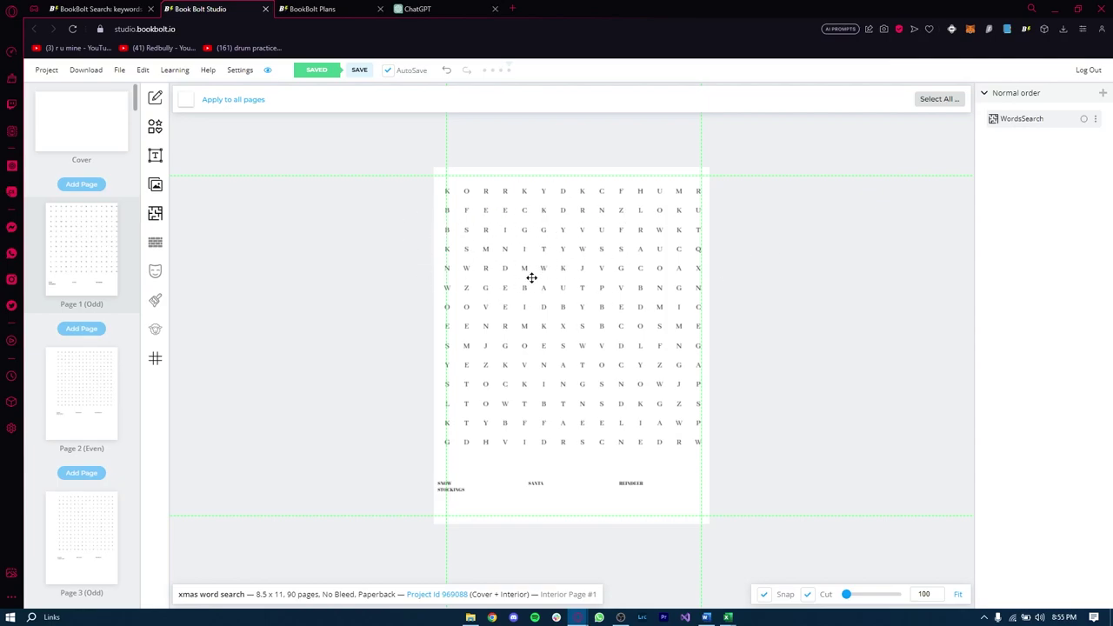
left_click_drag(564, 253, 567, 254)
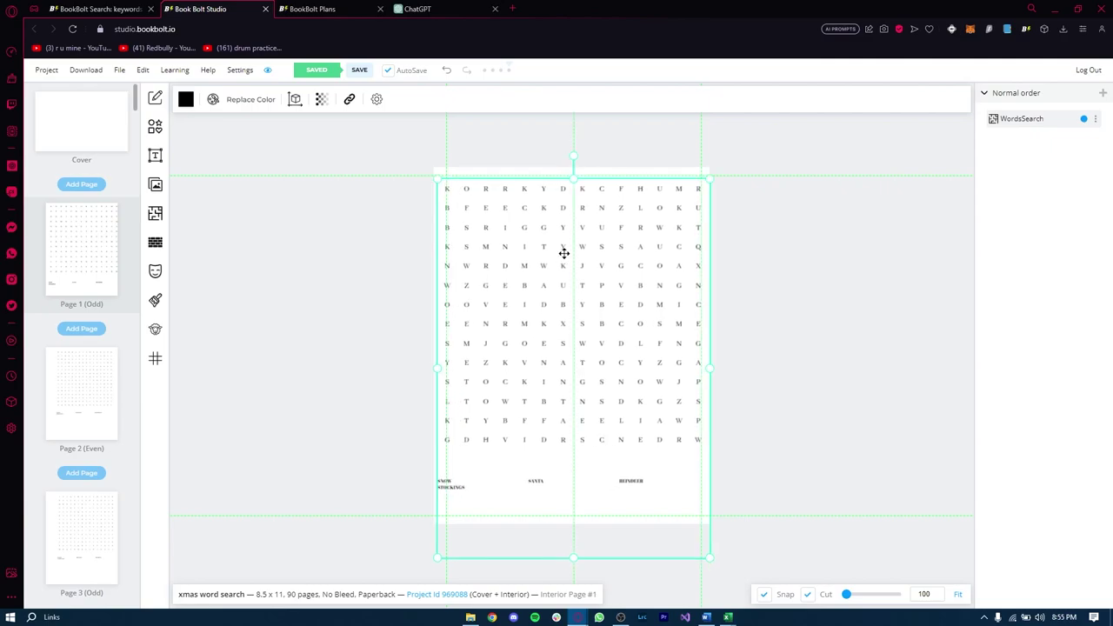
left_click(886, 263)
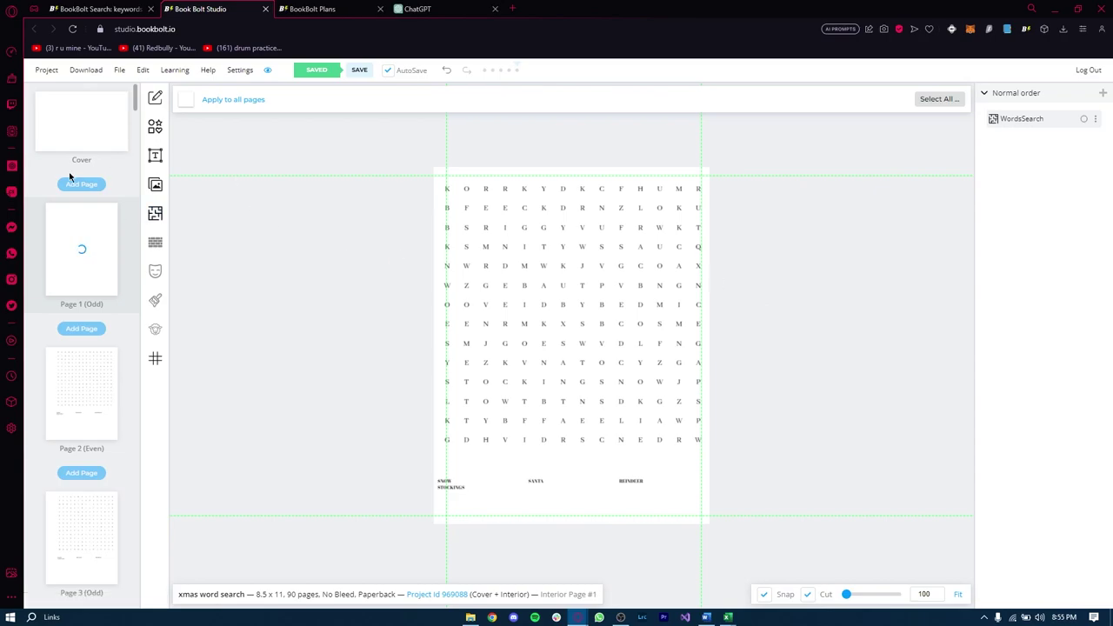
Step: Insert the uploaded black paw print image on page 1, shrink it and place it in the page's lower-right corner
left_click(157, 184)
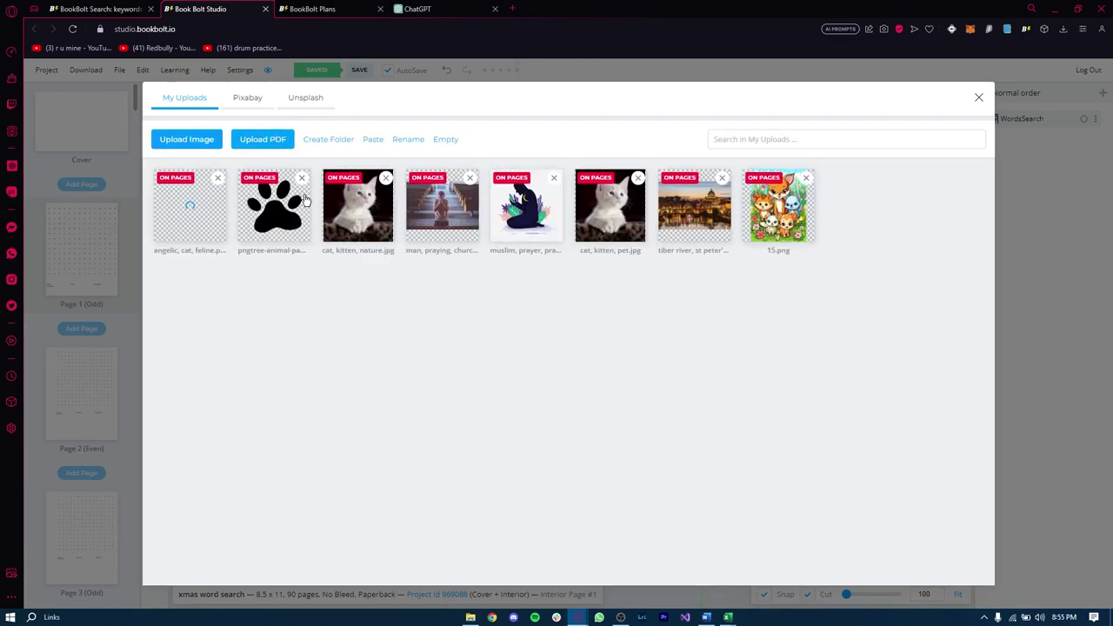
left_click(287, 213)
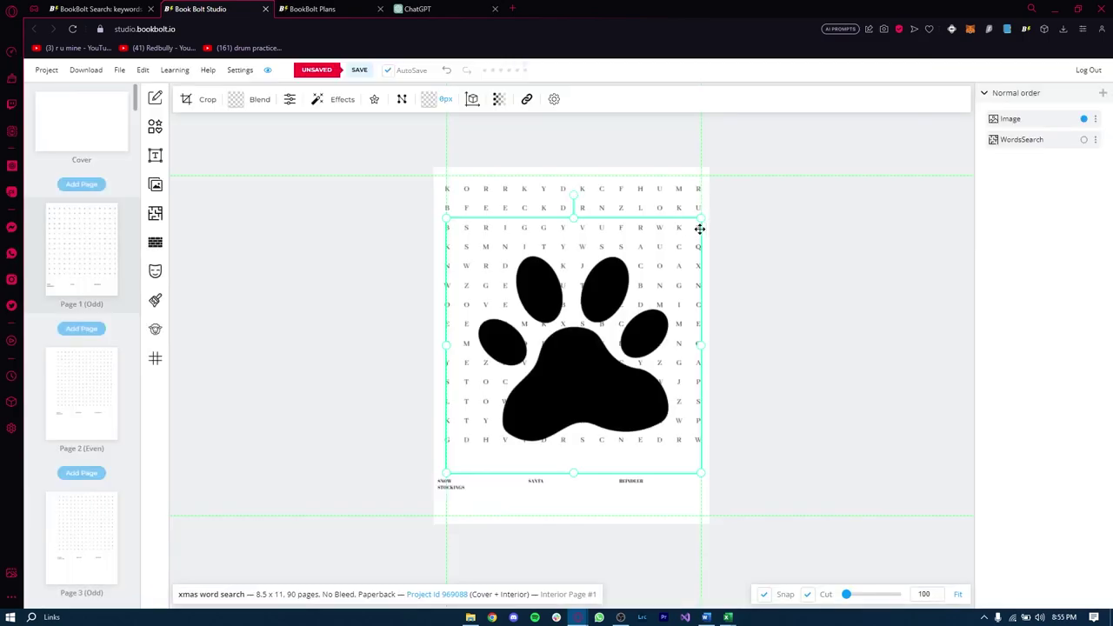
left_click_drag(701, 223, 695, 488)
left_click(773, 490)
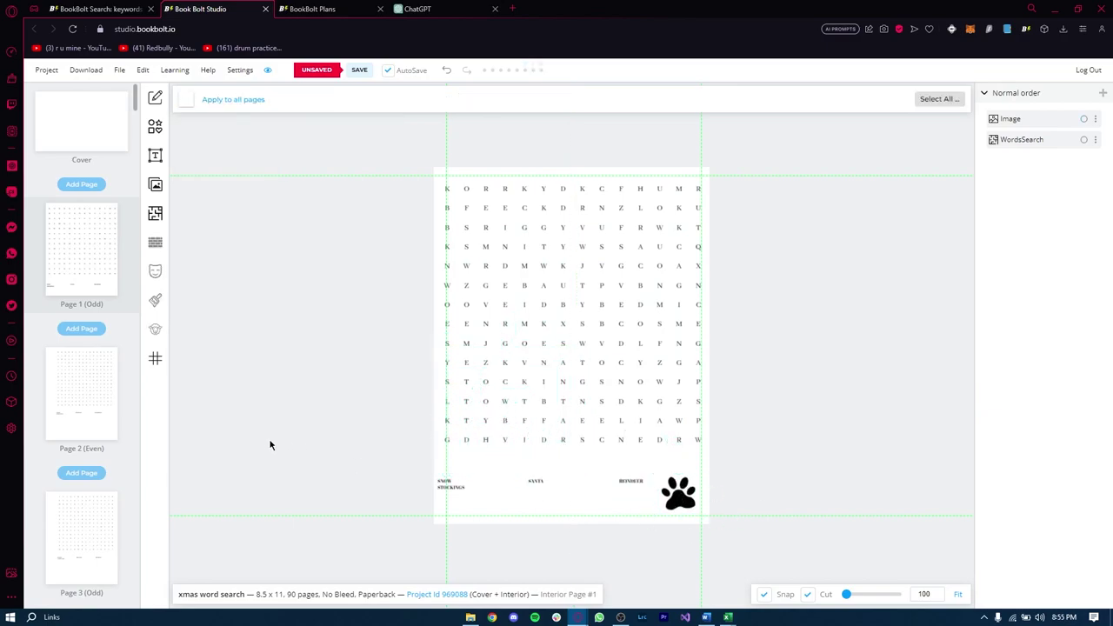
Step: Enlarge the word search on page 2 to about the width between the margin guides and shift it to fit the page
left_click(64, 418)
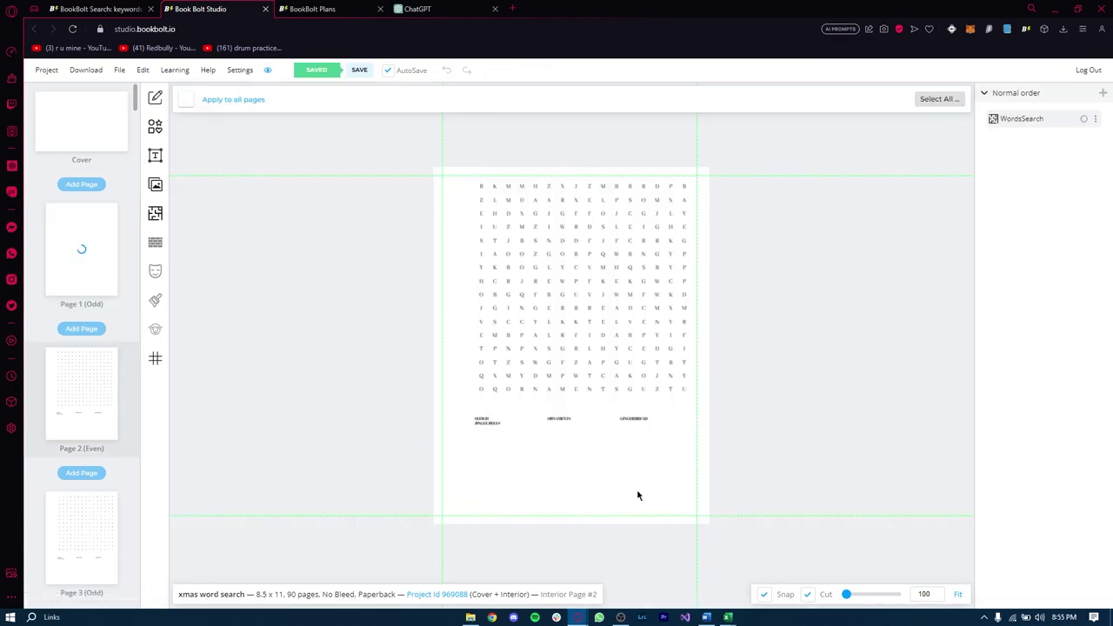
left_click(548, 381)
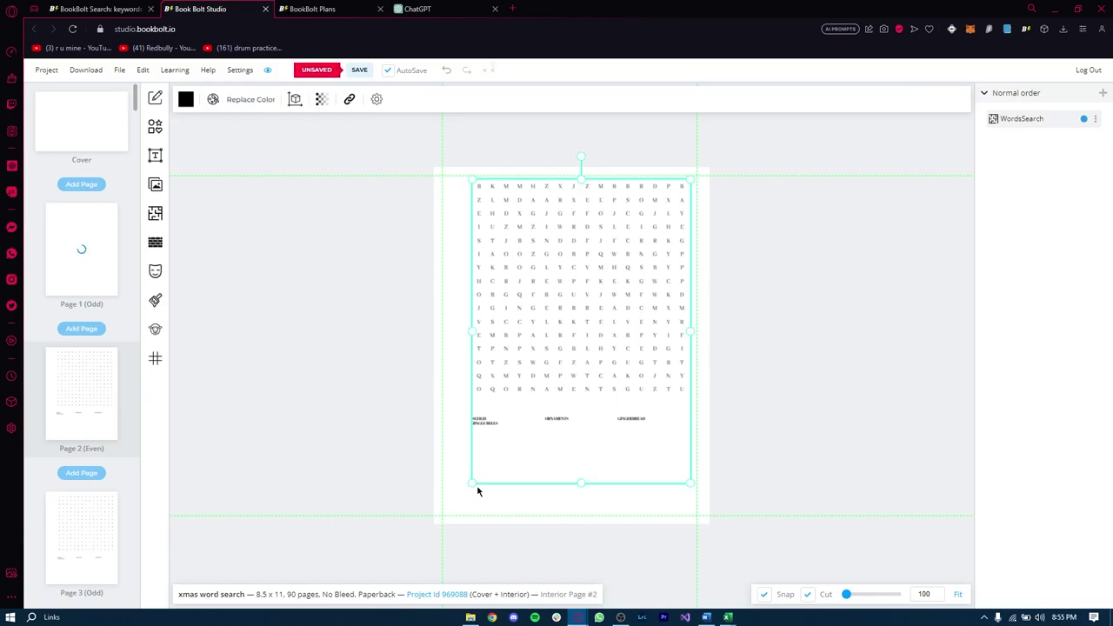
left_click_drag(475, 479, 427, 534)
left_click_drag(504, 449, 516, 450)
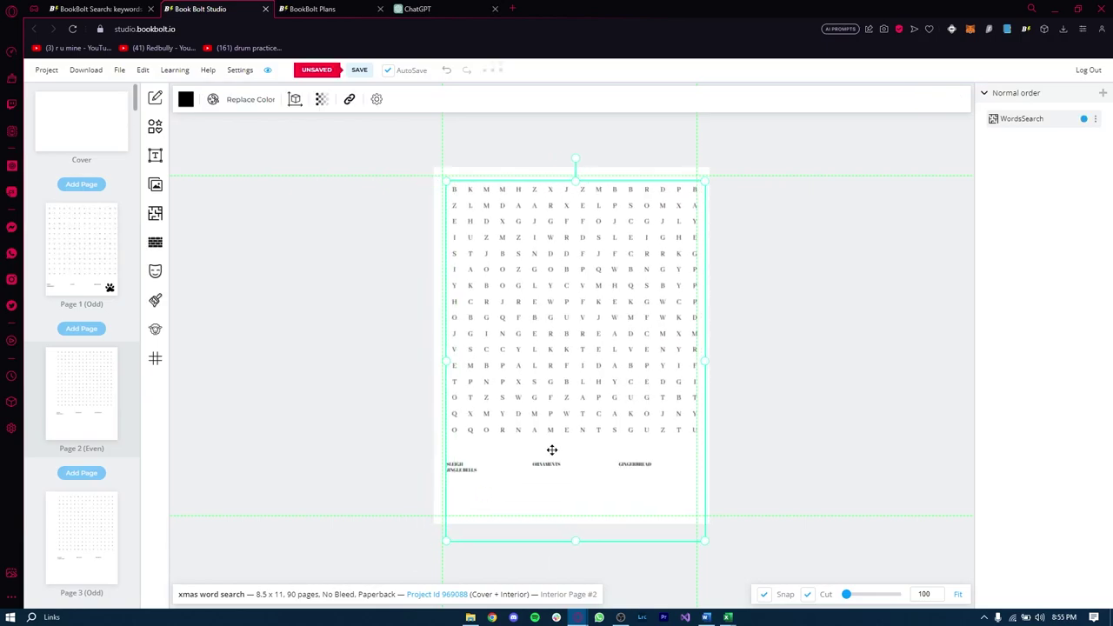
left_click(290, 318)
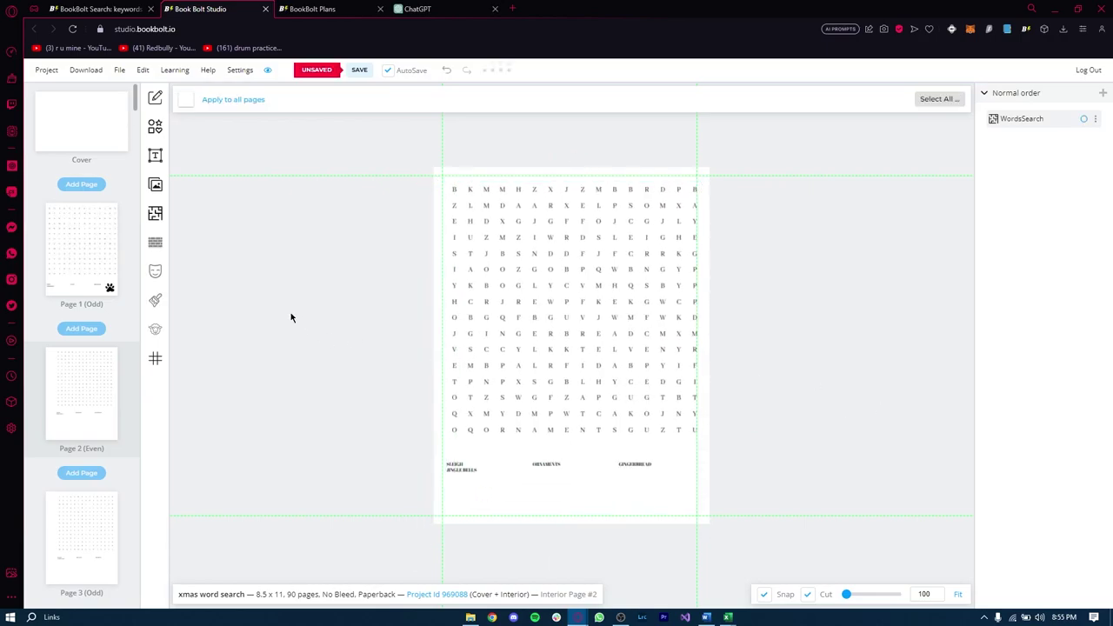
Step: Search Unsplash for "christmas" and insert the red candy cane photo on page 2
left_click(155, 183)
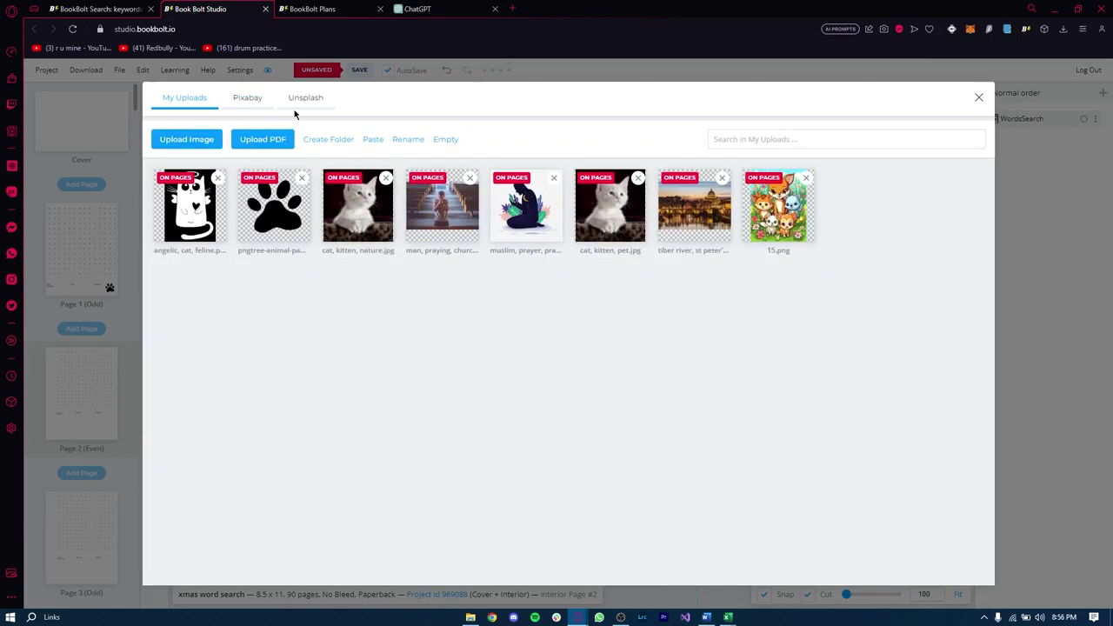
left_click(305, 101)
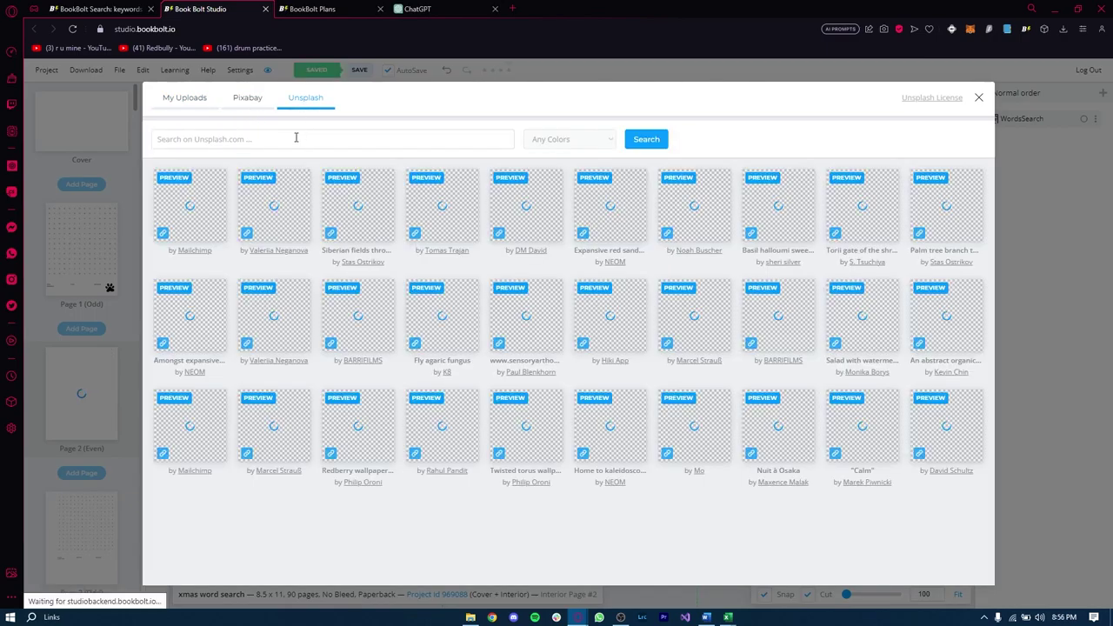
left_click(320, 129)
type("ch")
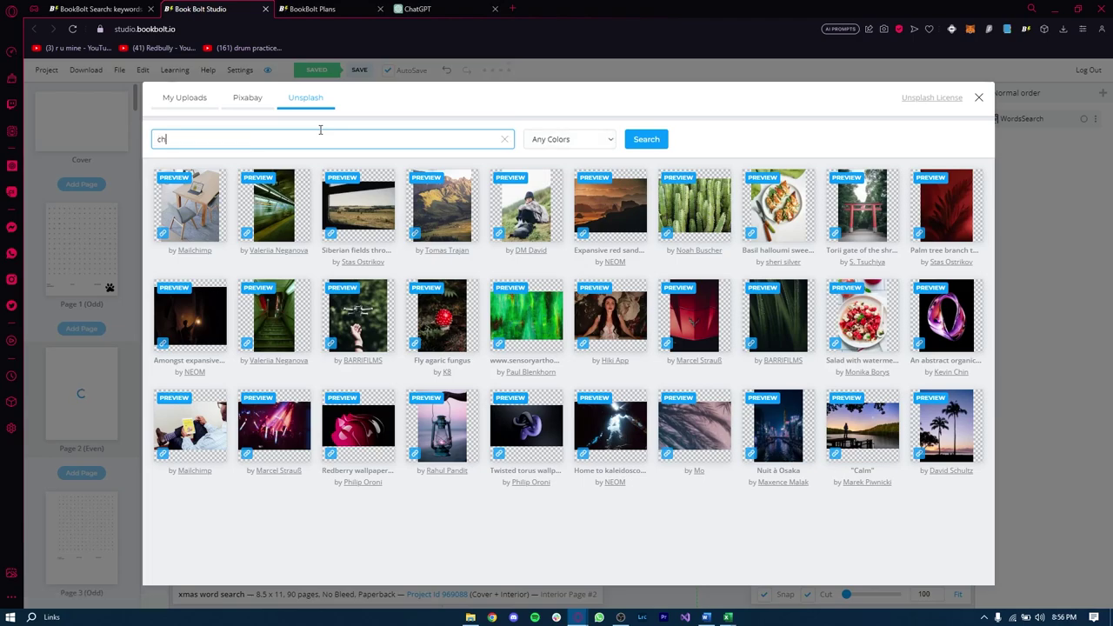
type("ristmas")
key("Return")
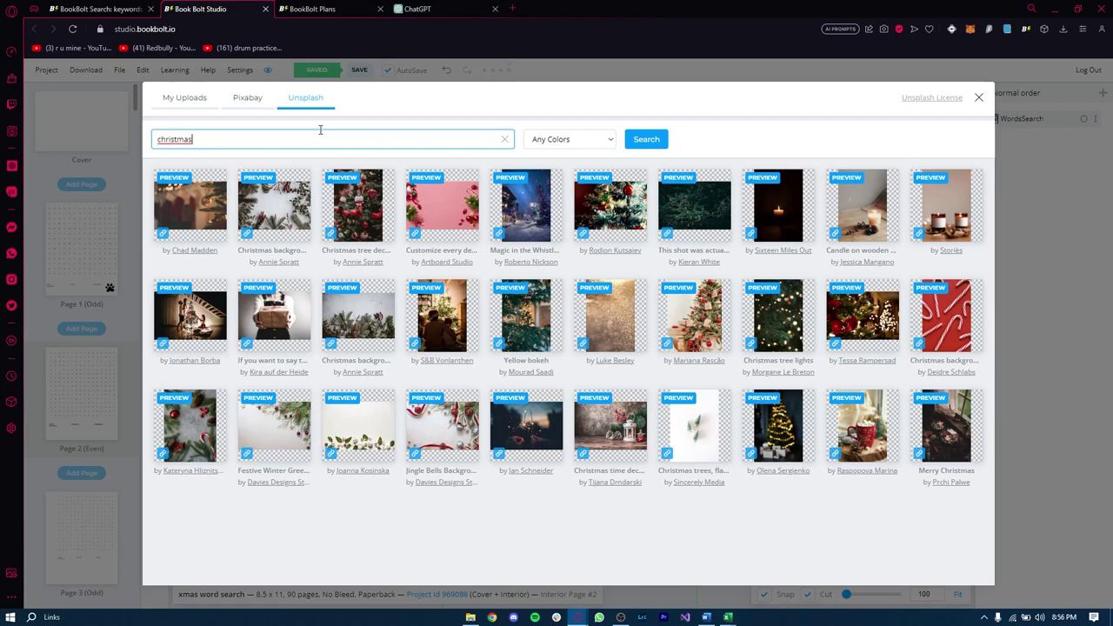
left_click(944, 309)
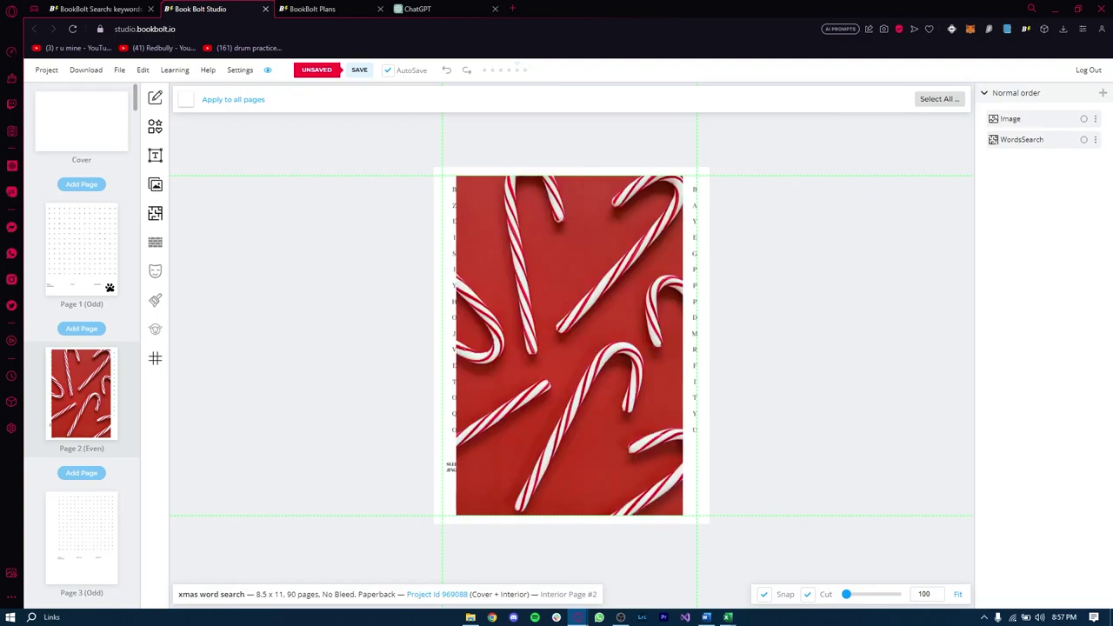
Step: Shrink the candy cane photo, move it to the word list area below the page 2 puzzle and rotate it 90 degrees clockwise
left_click(670, 247)
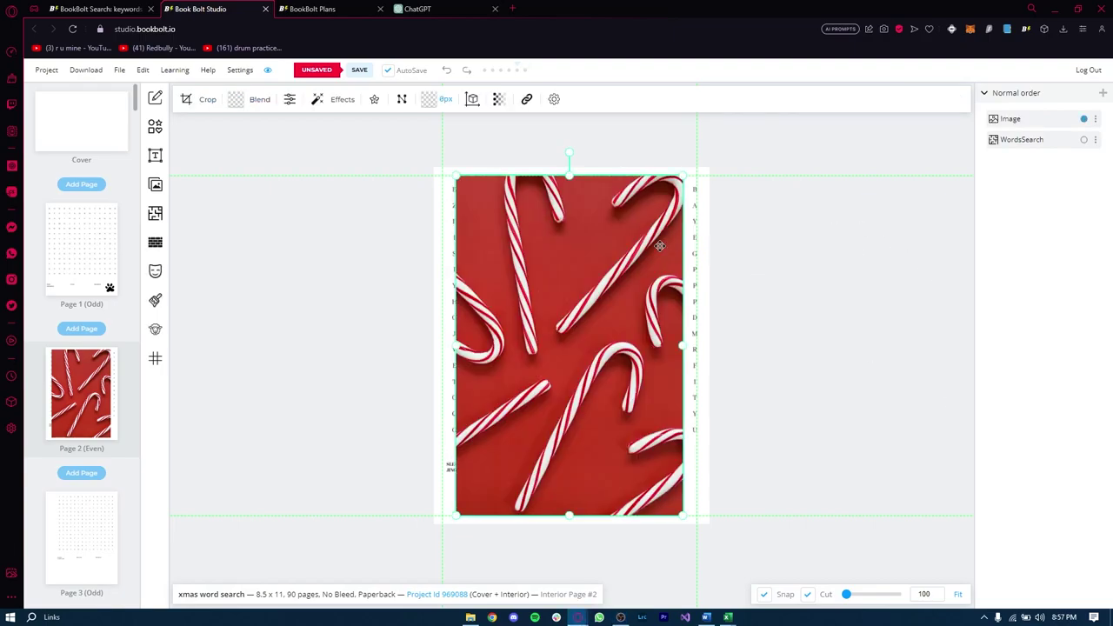
left_click_drag(684, 176, 477, 416)
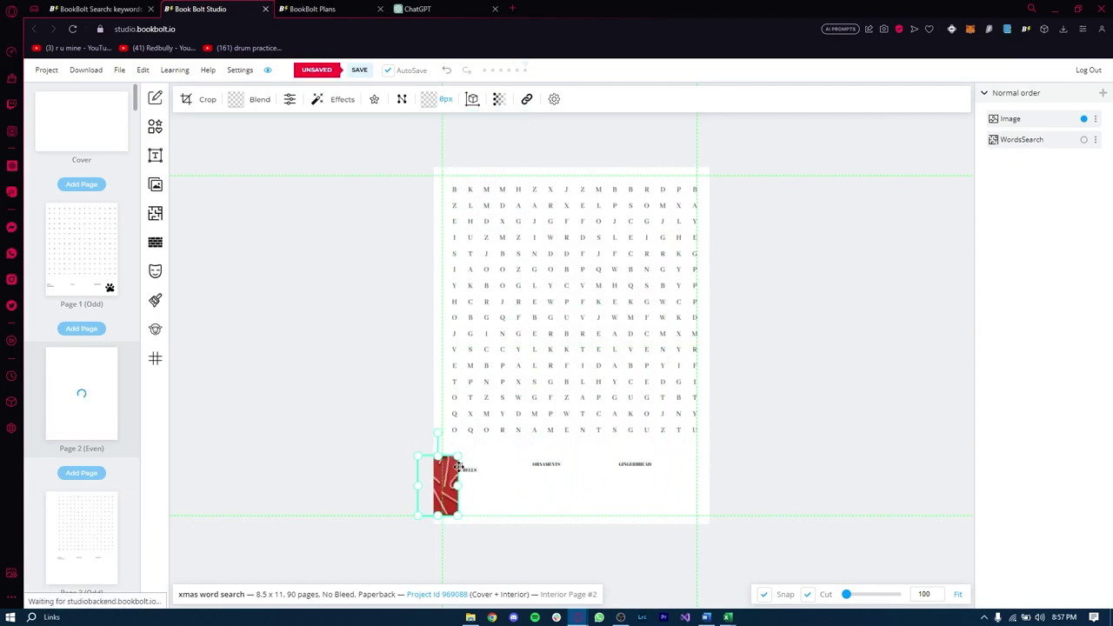
left_click_drag(448, 475, 553, 471)
left_click_drag(539, 426, 621, 473)
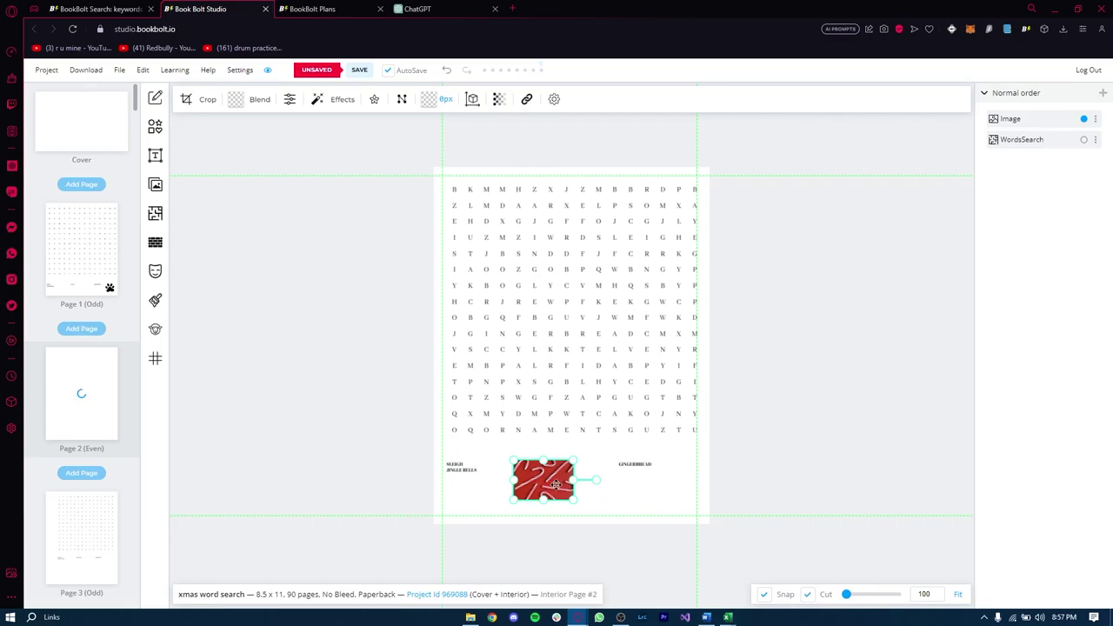
Step: Move the candy cane photo to the bottom of page 2 and stretch it across the full page width
left_click_drag(551, 478, 728, 506)
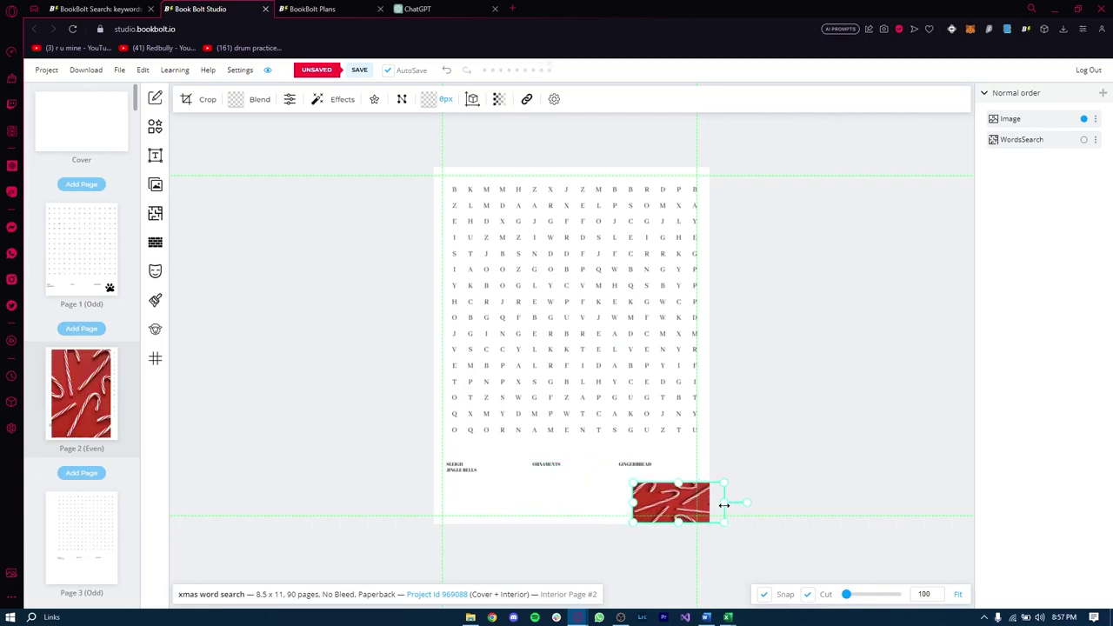
left_click_drag(629, 502, 653, 446)
left_click(678, 497)
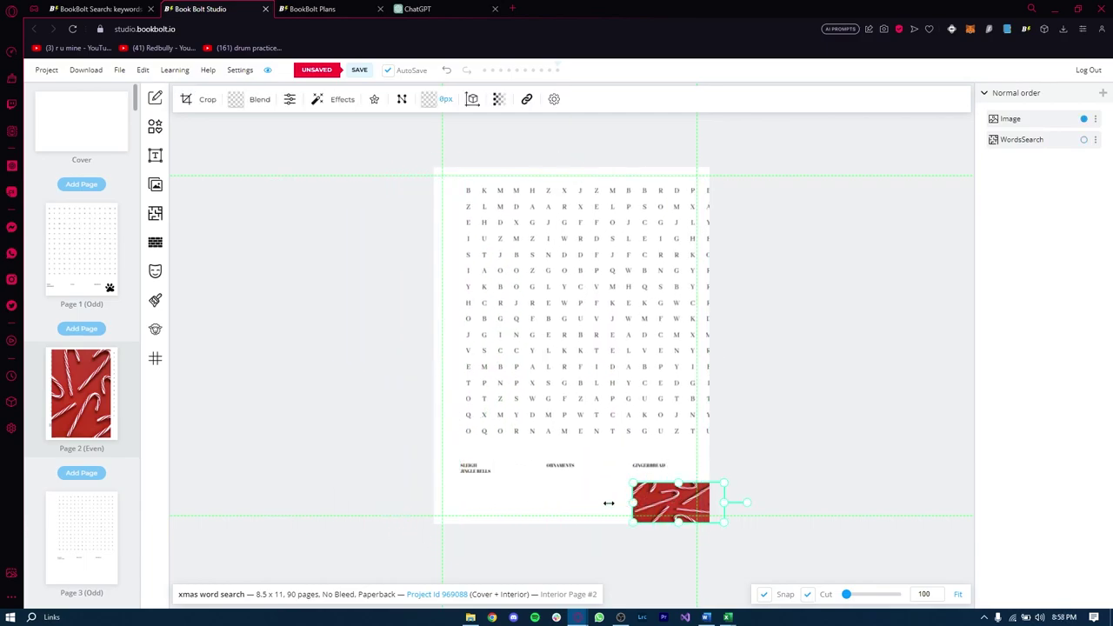
left_click_drag(608, 503, 420, 508)
left_click(876, 508)
Step: Widen the word search on page 2 leftward so it spans the full page width
left_click(638, 416)
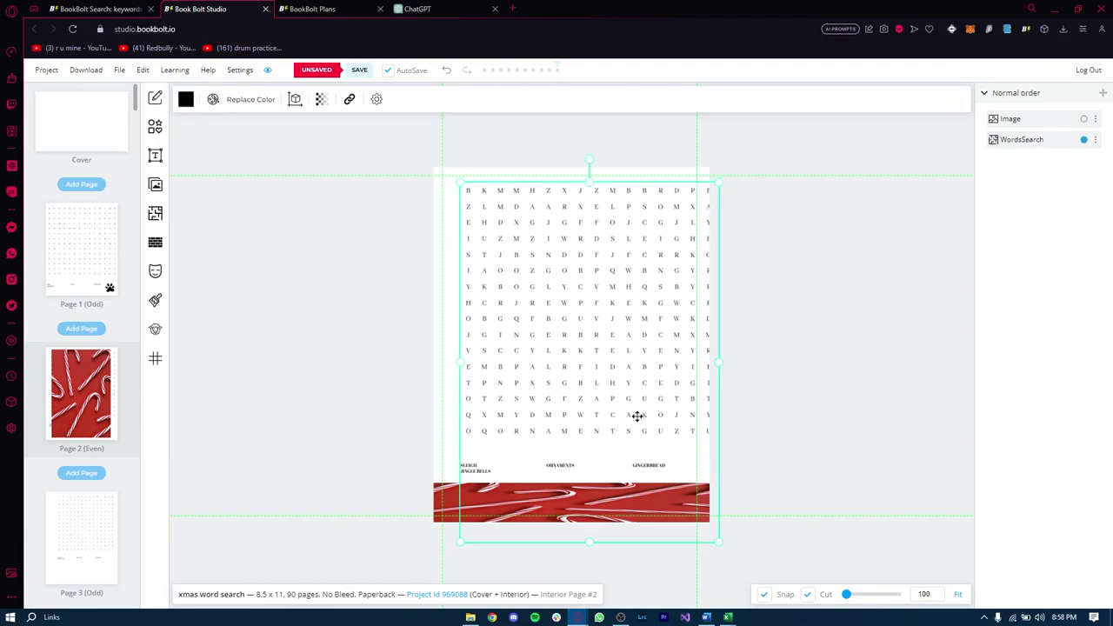
left_click_drag(460, 356, 435, 362)
left_click(738, 356)
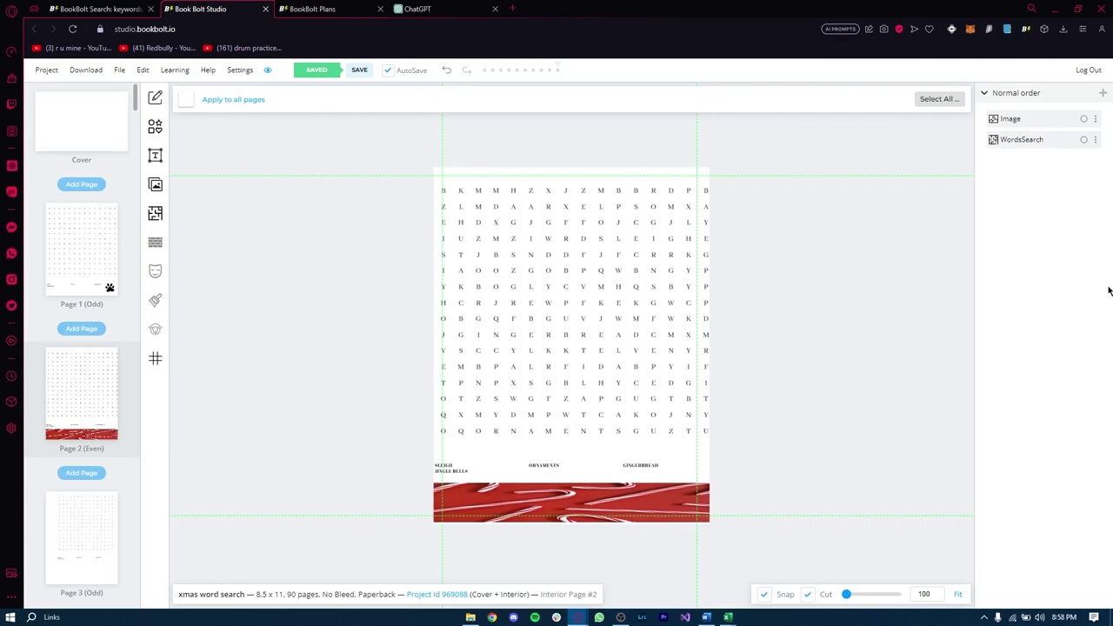
Step: Add a rectangle to the cover and enlarge it to fill the front, spine and back between the outer guides
left_click(54, 124)
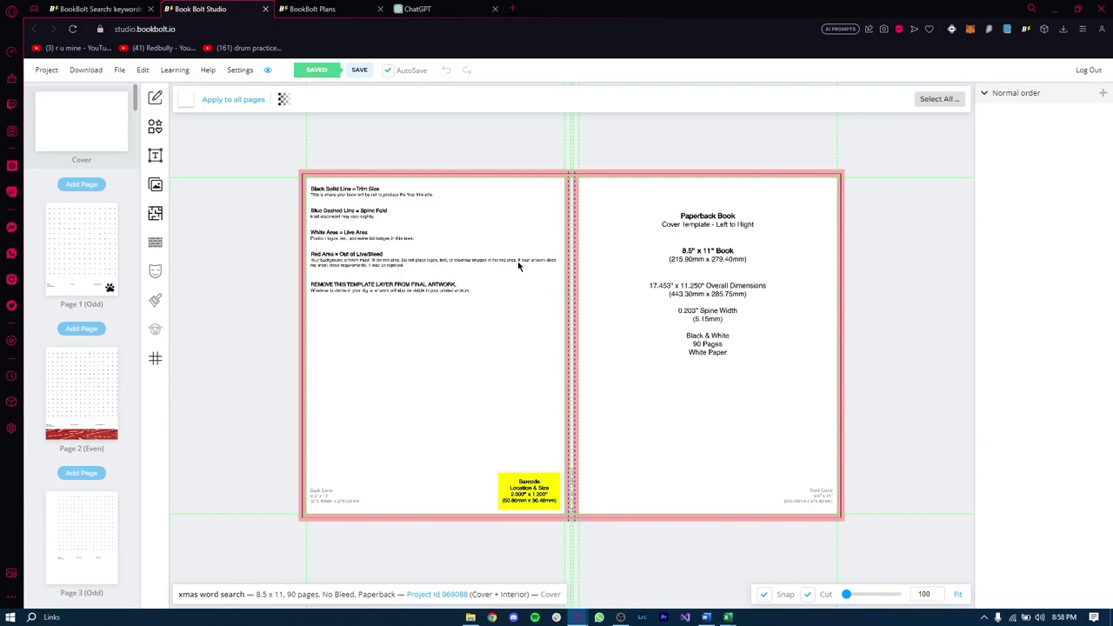
left_click(155, 127)
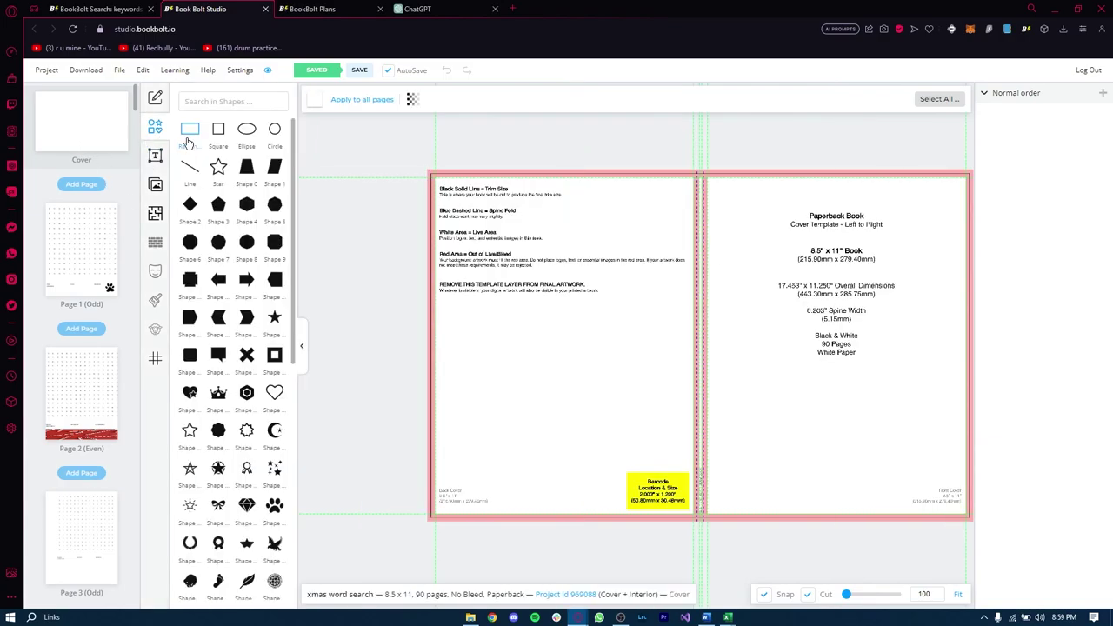
left_click(190, 130)
left_click_drag(652, 320, 468, 207)
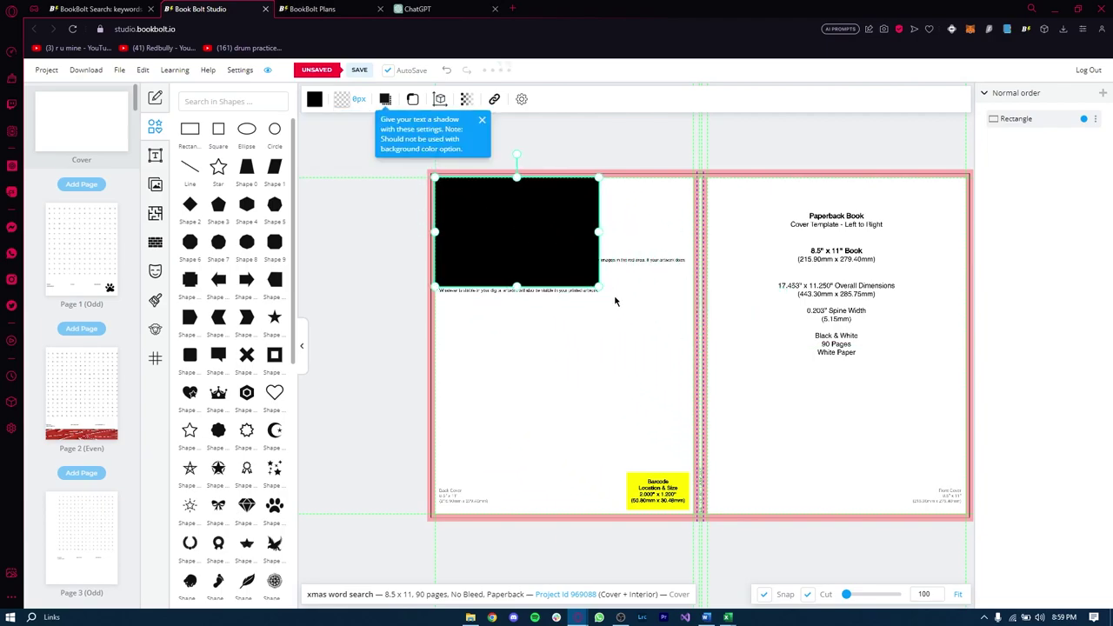
left_click_drag(595, 286, 956, 493)
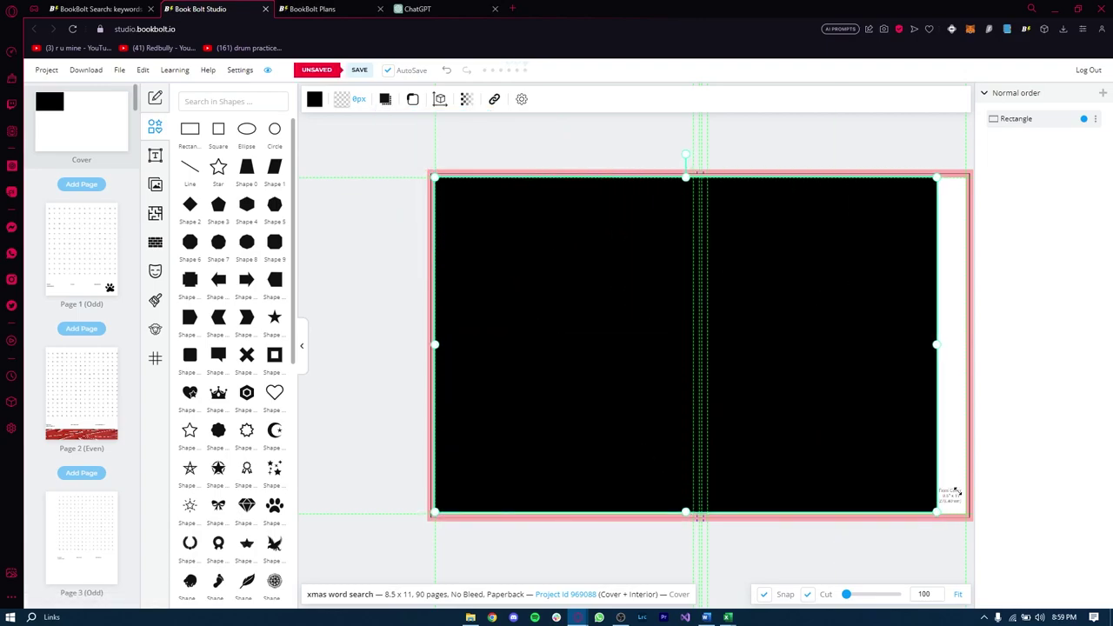
left_click_drag(937, 346, 965, 344)
left_click(870, 144)
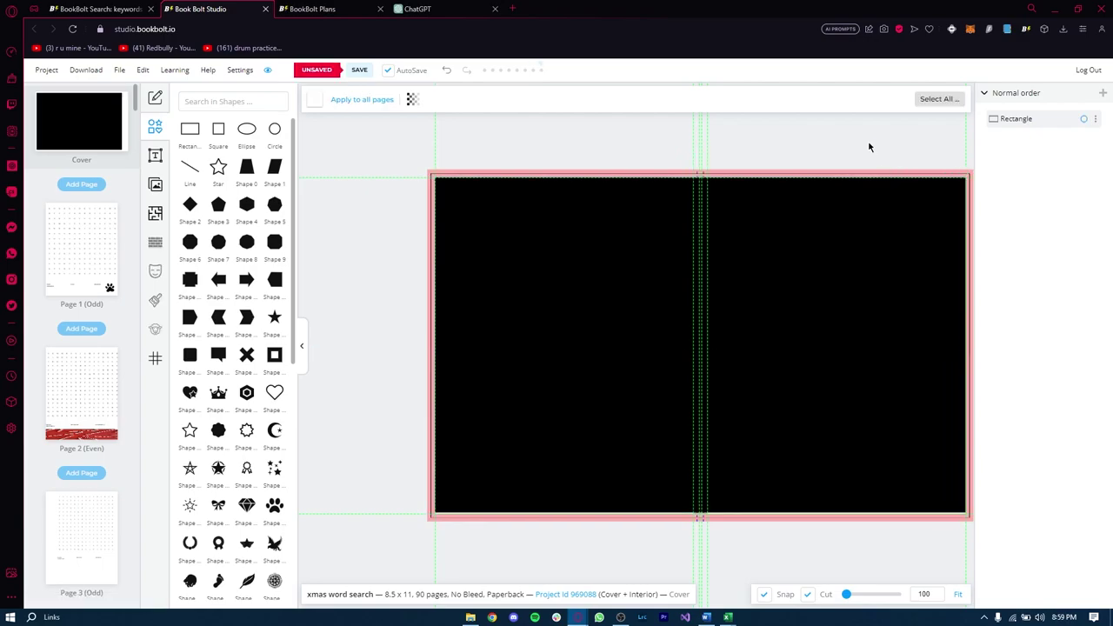
left_click(844, 182)
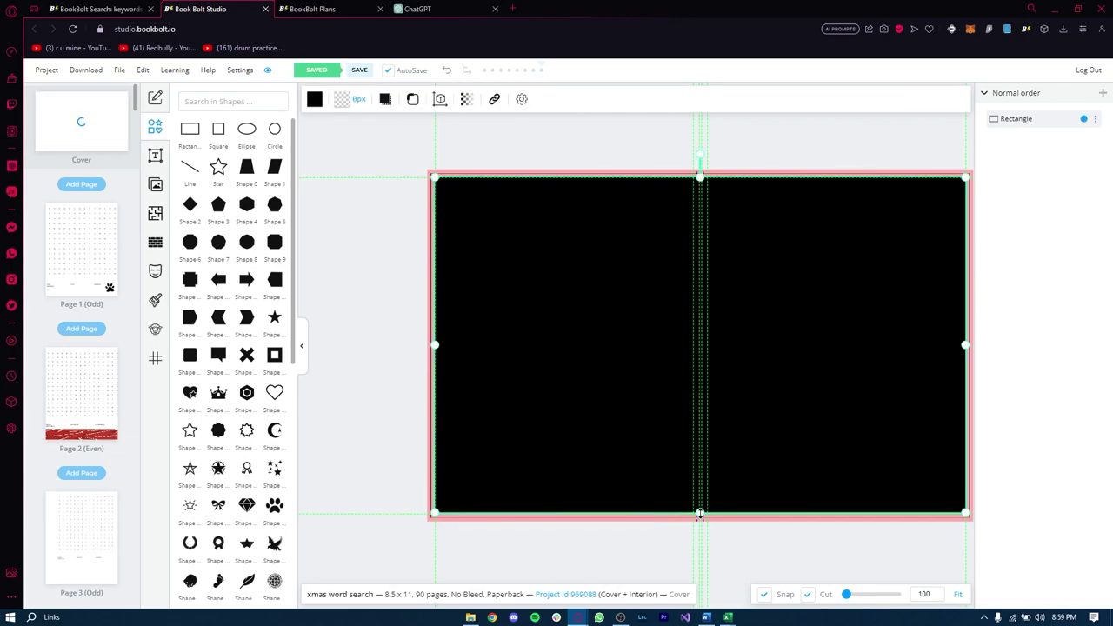
left_click(365, 408)
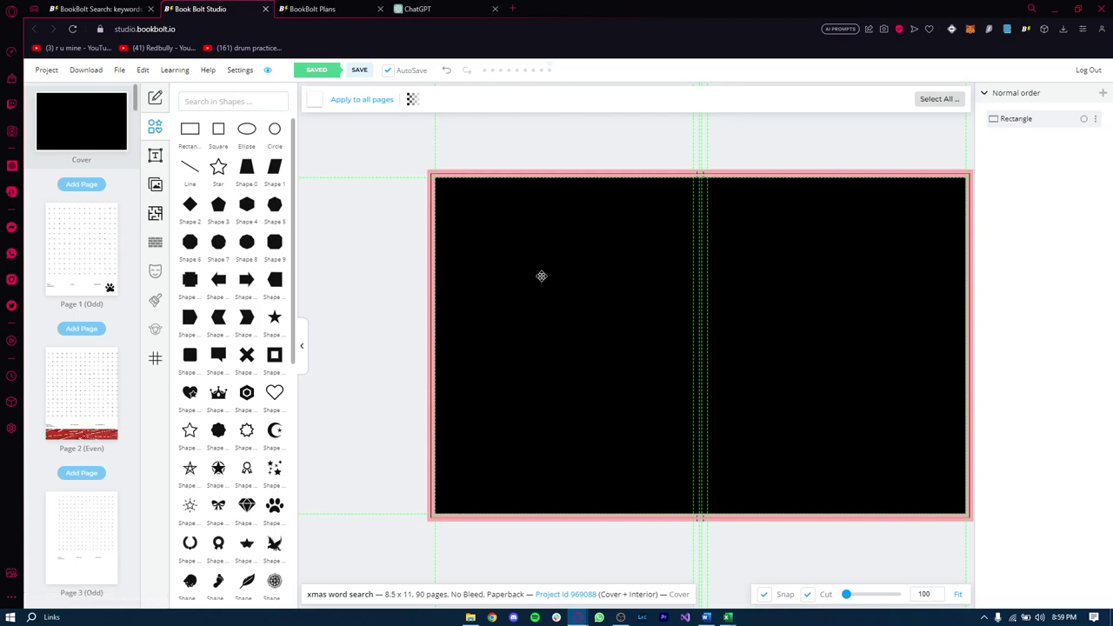
Step: Fill the cover's background rectangle with dark red #AD0000
left_click(458, 224)
left_click(314, 99)
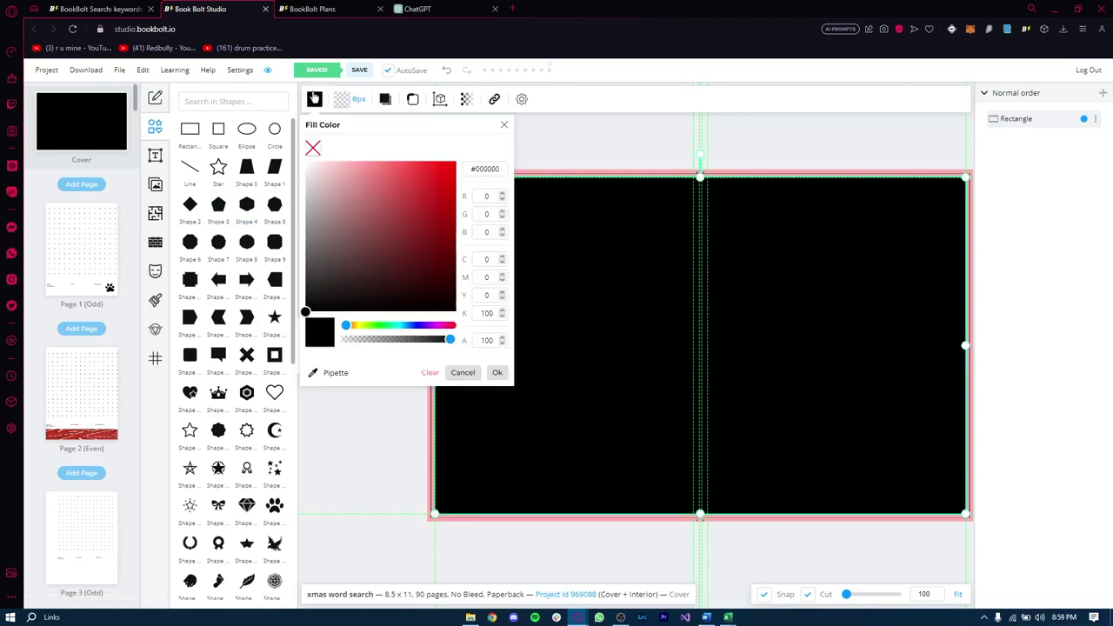
mouse_move(373, 189)
left_mouse_down()
mouse_move(646, 144)
mouse_move(639, 182)
mouse_move(650, 219)
mouse_move(650, 210)
left_mouse_up()
left_click(642, 142)
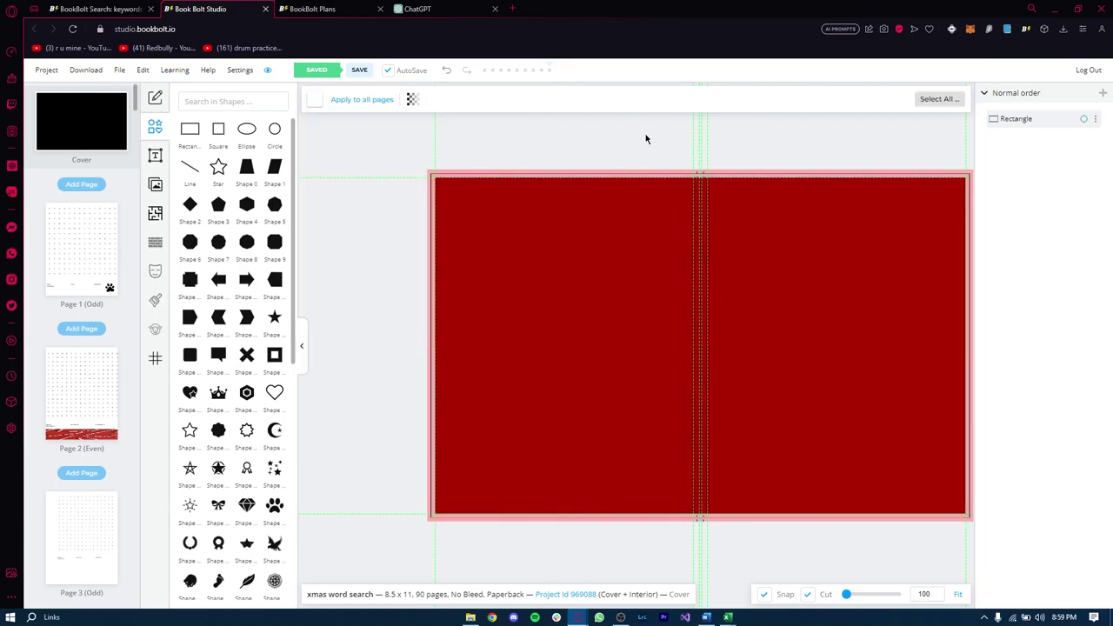
Step: Add a heading reading "Christmas Word Search" to the upper part of the front cover
left_click(155, 155)
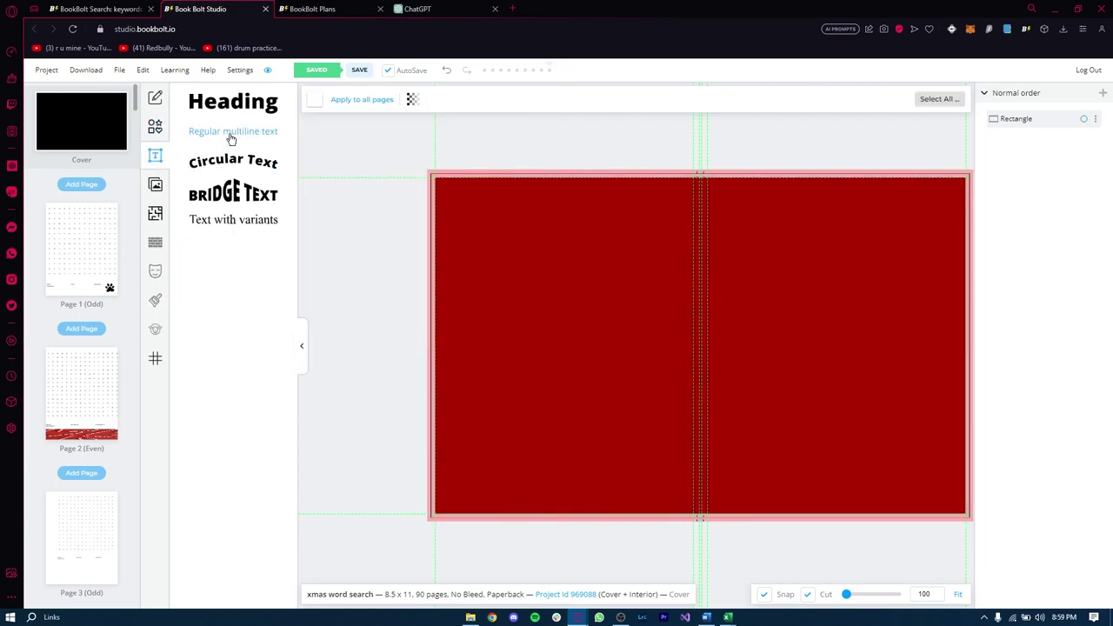
left_click_drag(233, 103, 876, 240)
double_click(877, 236)
type("Christ")
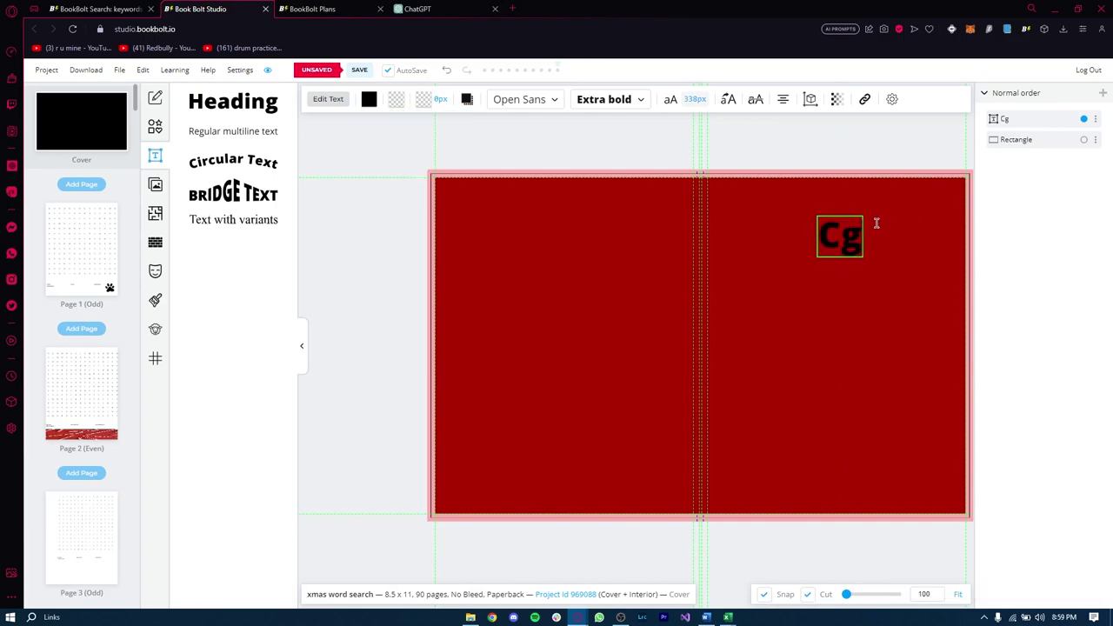
type("mas")
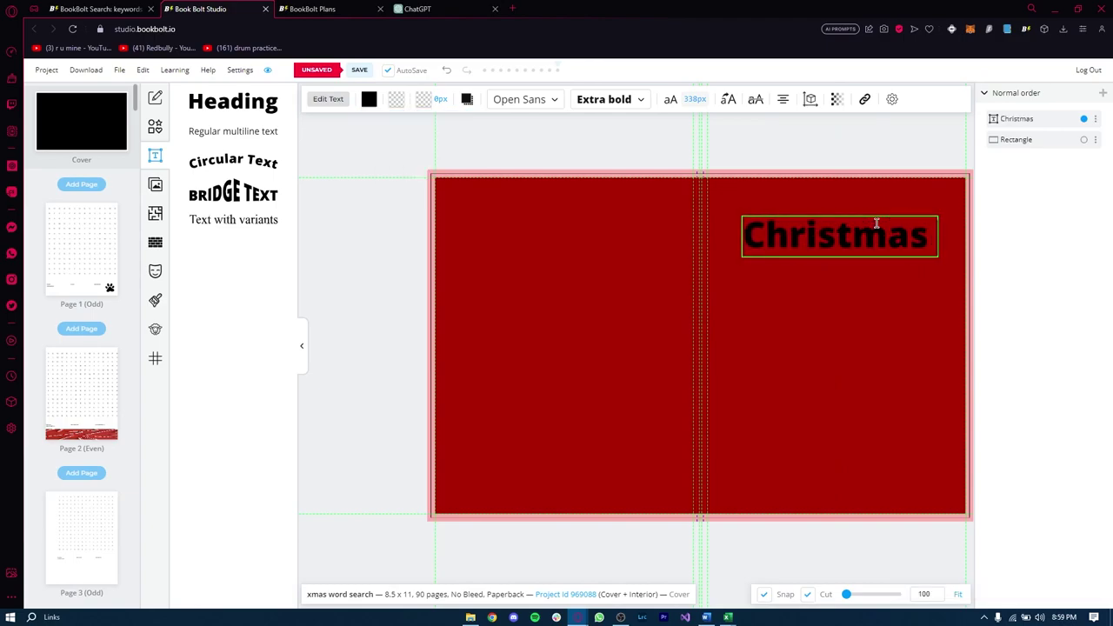
type(" Word Search")
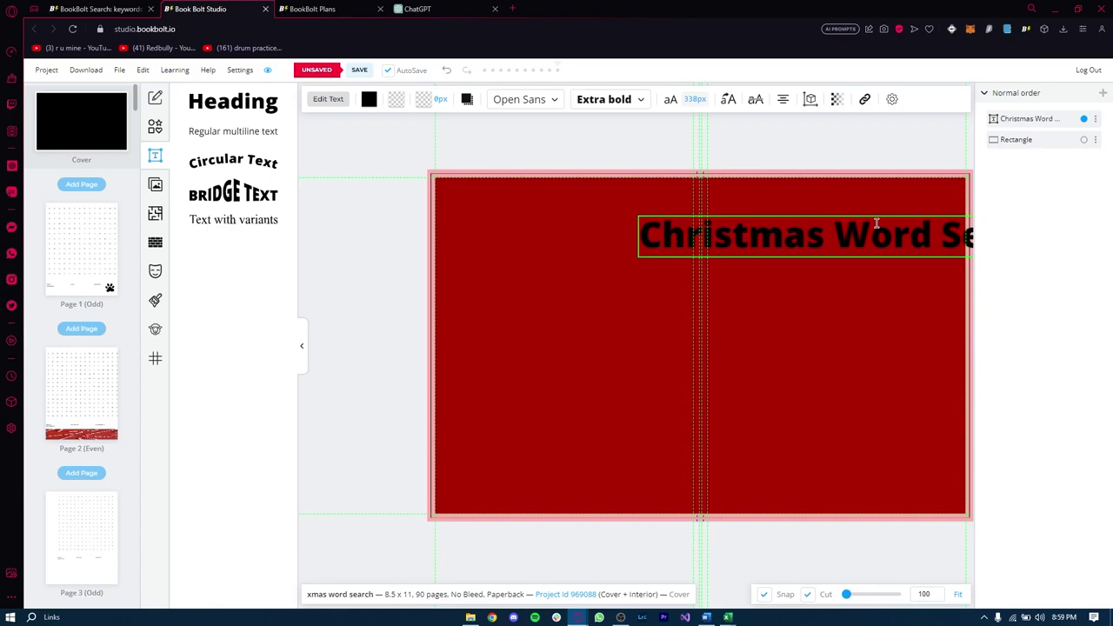
Step: Reduce the title's font size to fit the front cover and center it near the cover's top edge
left_click_drag(630, 237, 1085, 237)
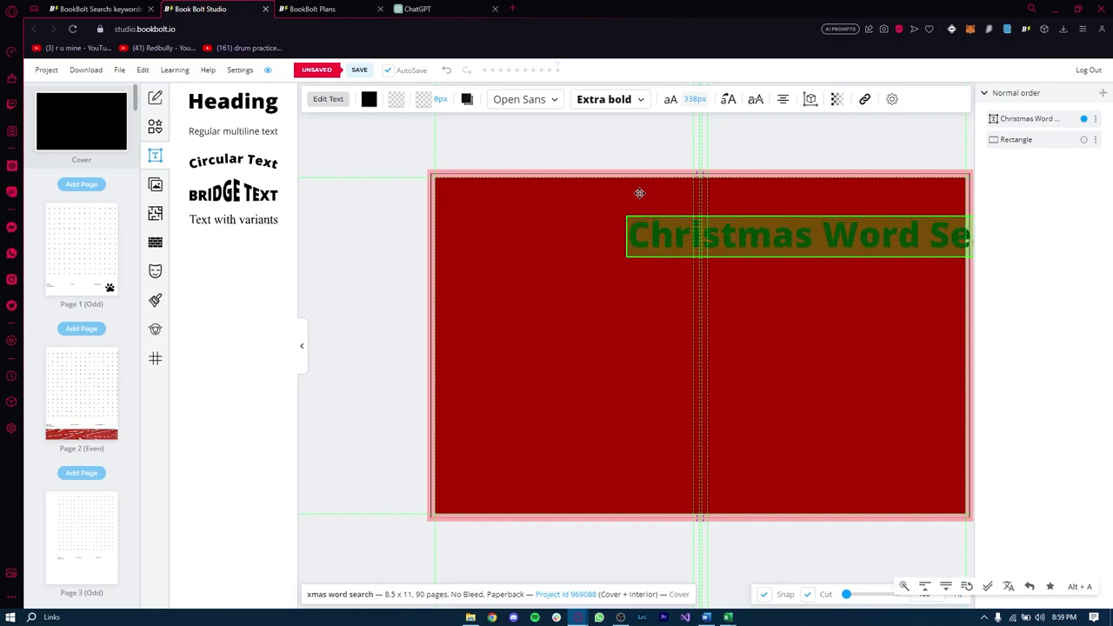
left_click(695, 99)
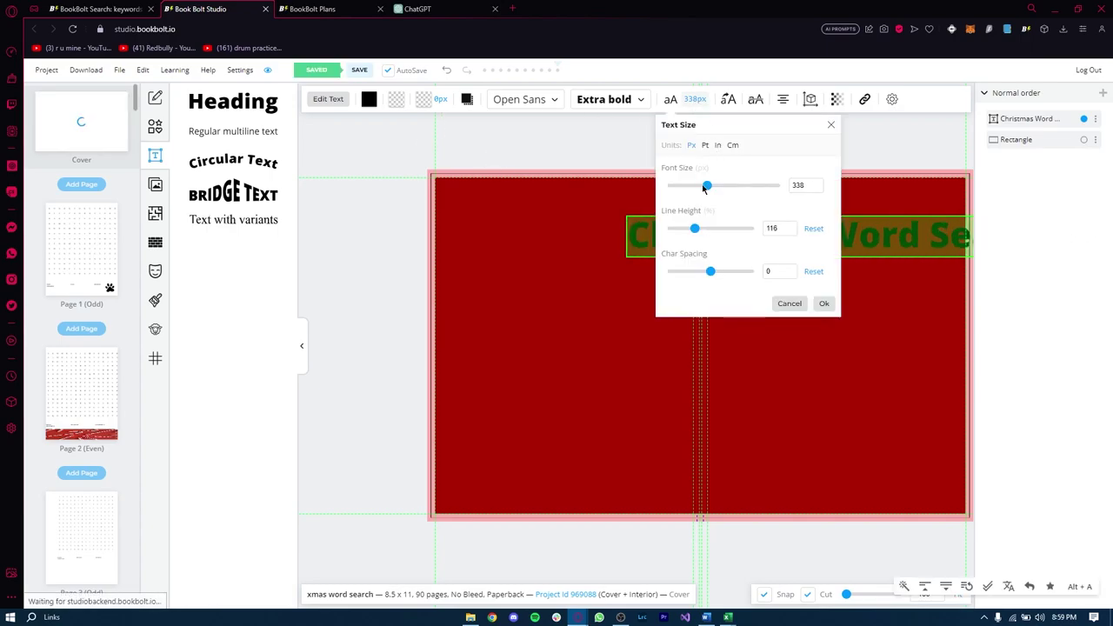
left_click_drag(709, 185, 687, 186)
left_click(848, 156)
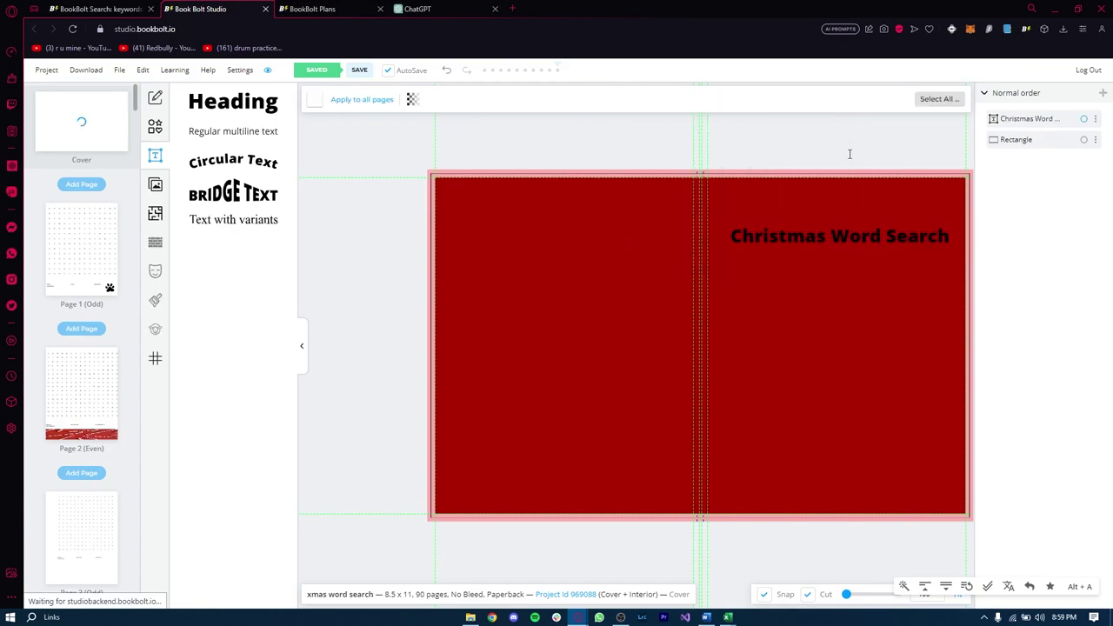
left_click_drag(867, 235, 864, 220)
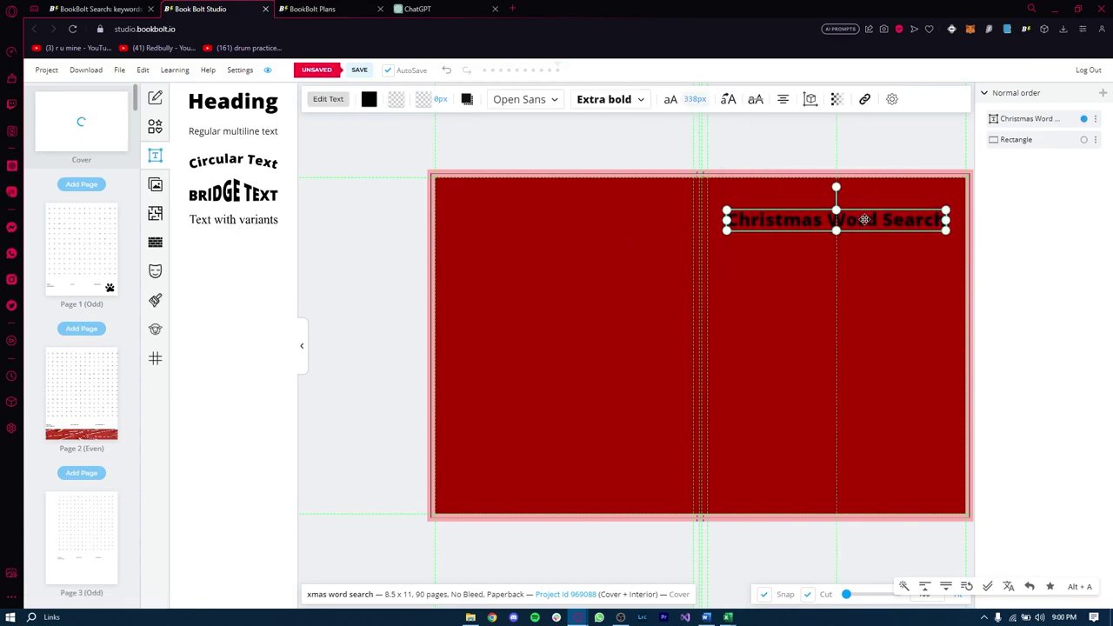
left_click(889, 175)
left_click(889, 174)
left_click(315, 99)
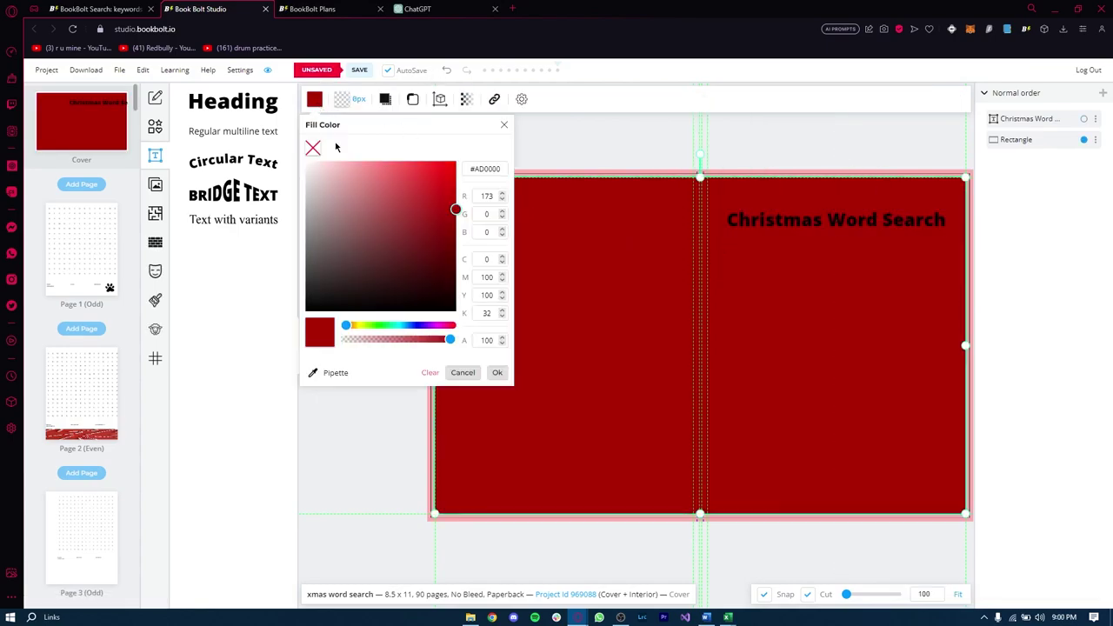
left_click(588, 146)
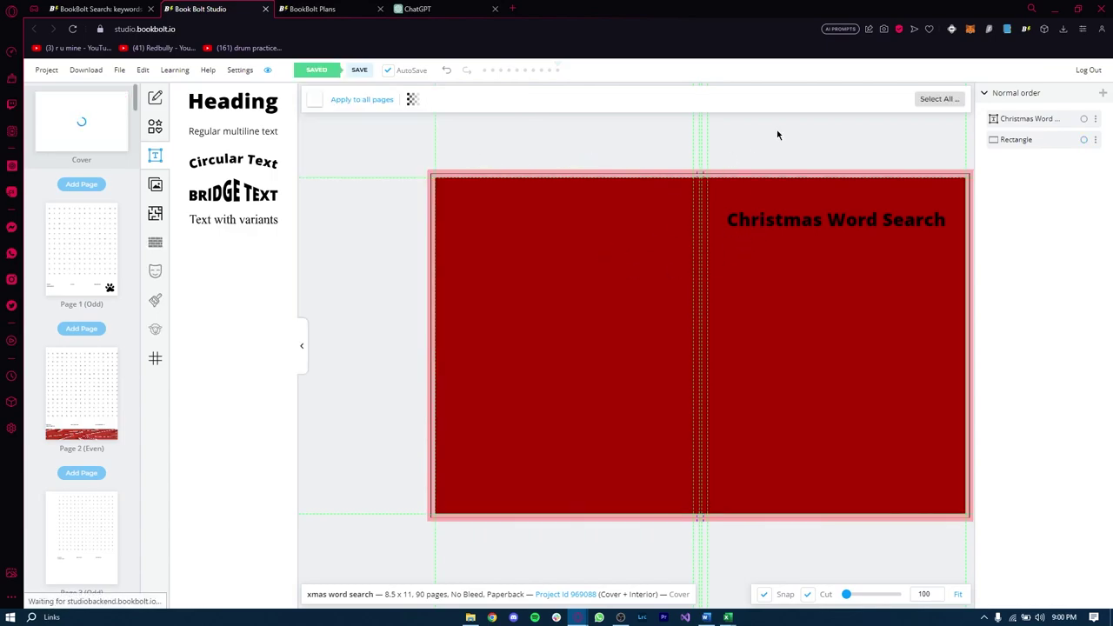
Step: Set the text color of the "Christmas Word Search" title to white (#FFFFFF)
left_click(806, 225)
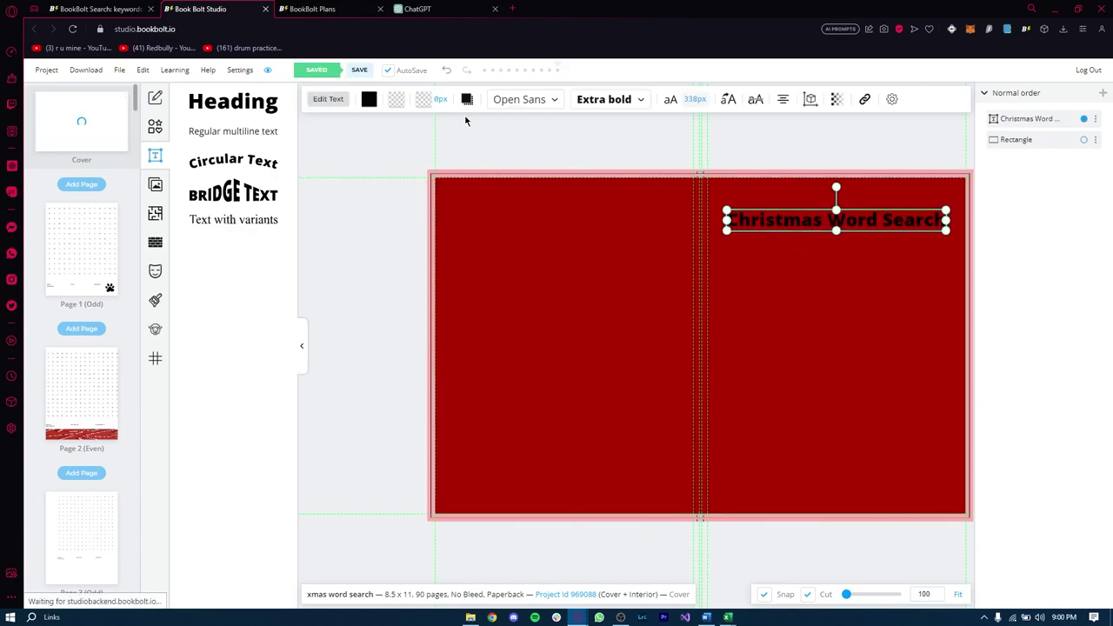
left_click(329, 99)
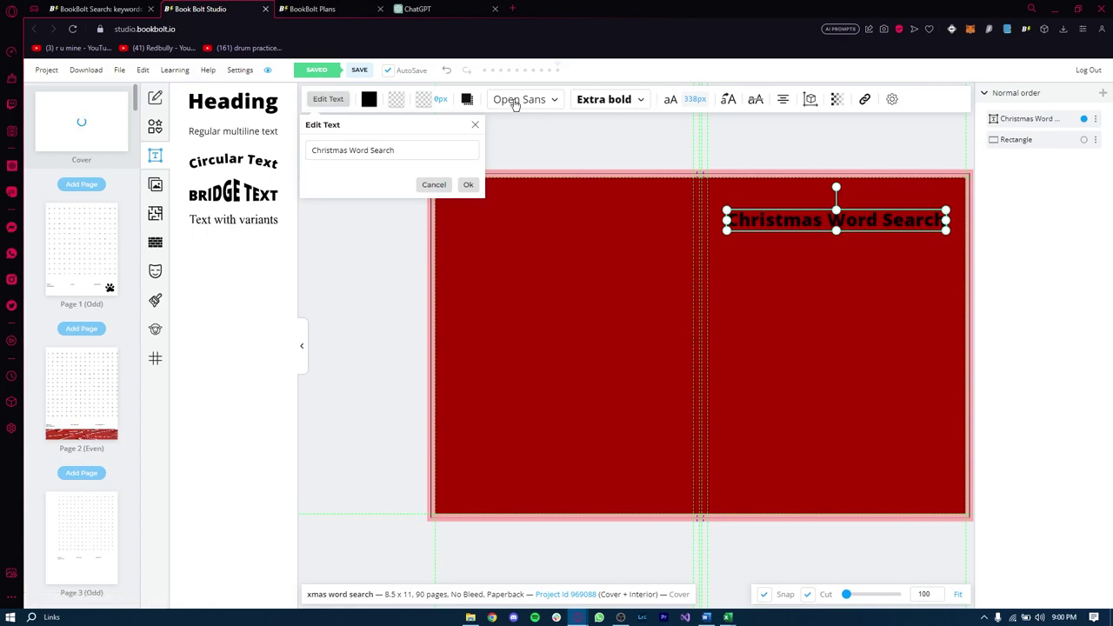
left_click(368, 99)
left_click(360, 144)
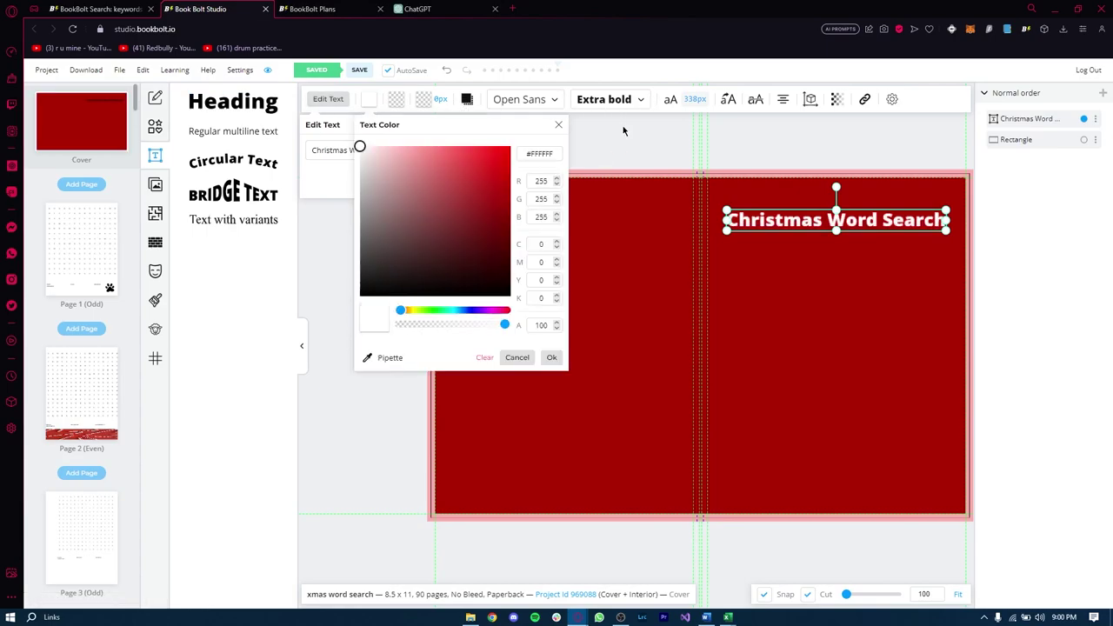
left_click(802, 136)
Step: Add a blurred black shadow to the cover title
left_click(852, 219)
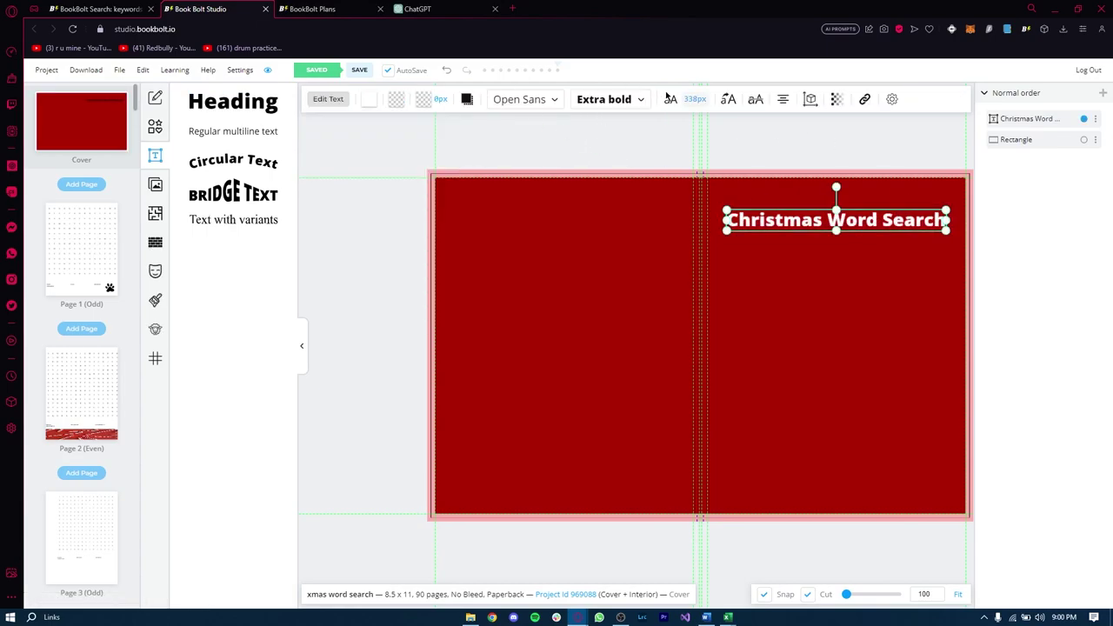
left_click(467, 99)
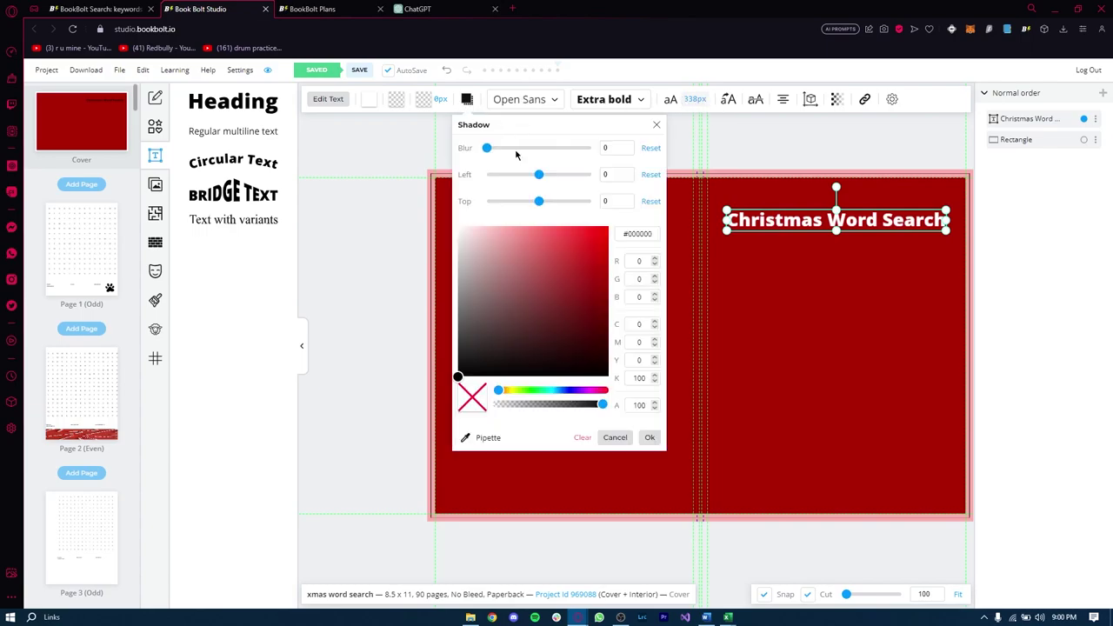
left_click_drag(489, 148, 651, 151)
mouse_move(540, 175)
left_mouse_down()
mouse_move(576, 175)
mouse_move(539, 174)
left_mouse_up()
left_click(847, 166)
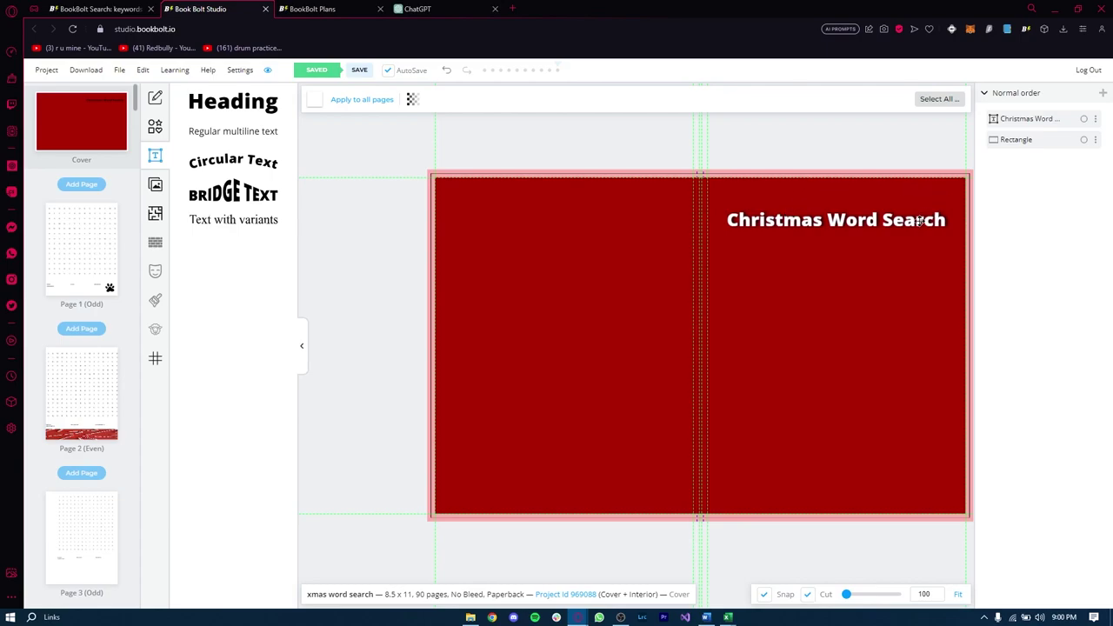
left_click(852, 213)
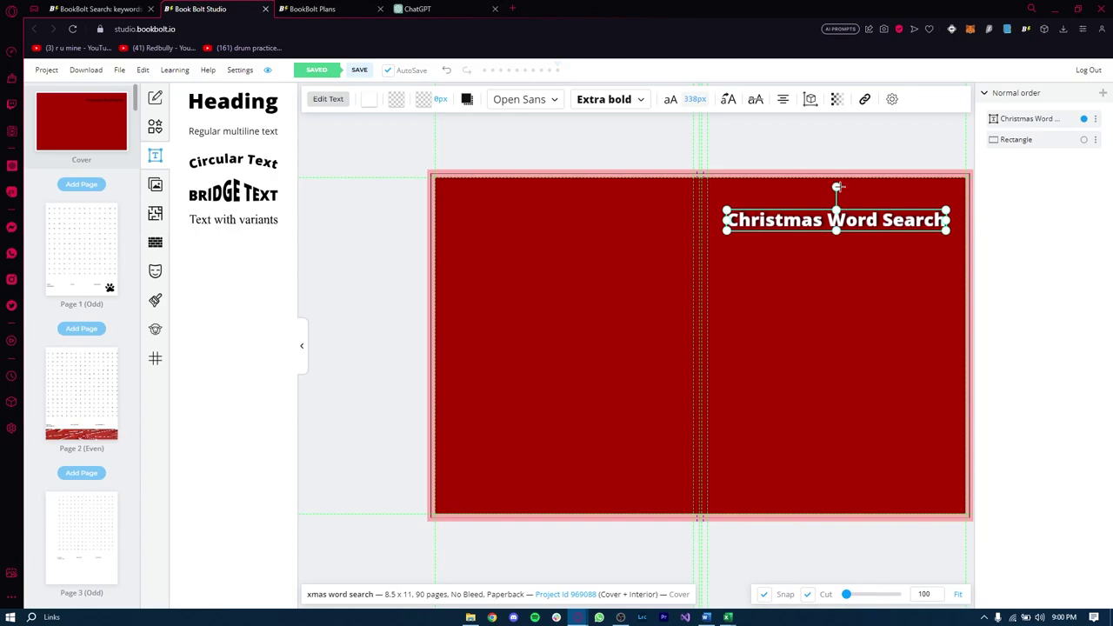
left_click_drag(837, 187, 850, 140)
left_click(849, 139)
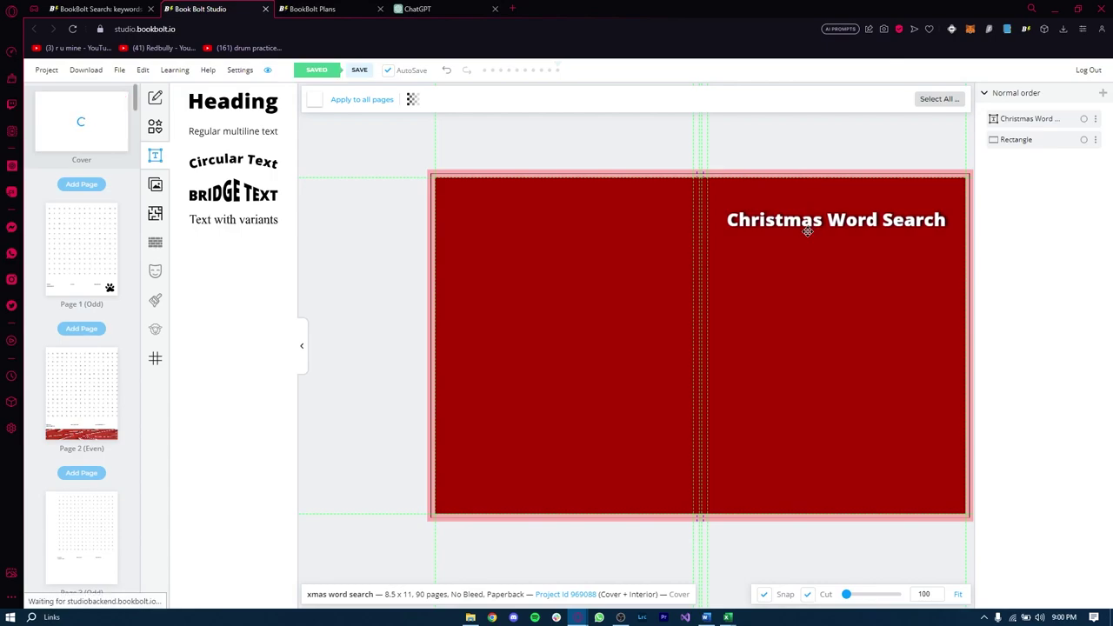
left_click(809, 225)
mouse_move(837, 186)
left_mouse_down()
mouse_move(870, 182)
mouse_move(835, 179)
left_mouse_up()
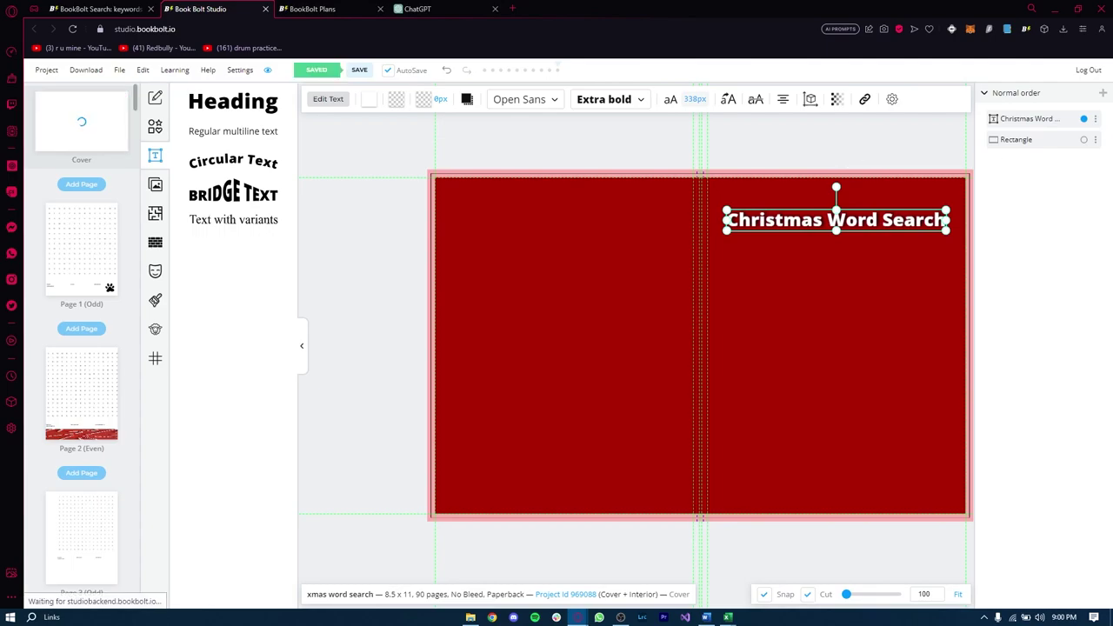
left_click(866, 180)
left_click(866, 140)
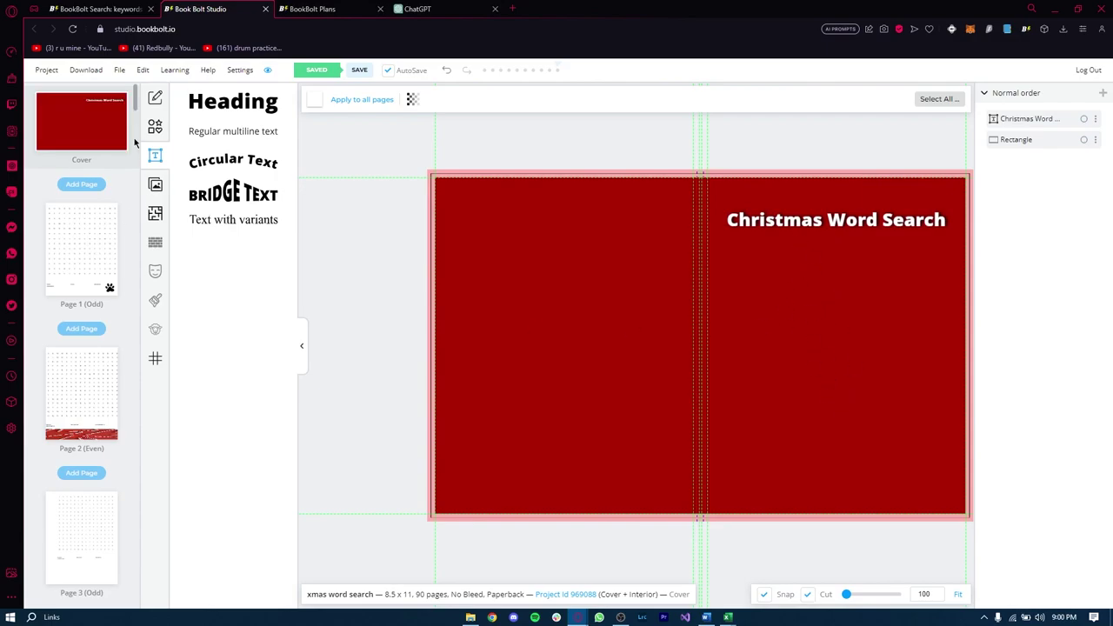
Step: Insert the red candy cane photo from the Unsplash "christmas" results onto the front cover
left_click(155, 184)
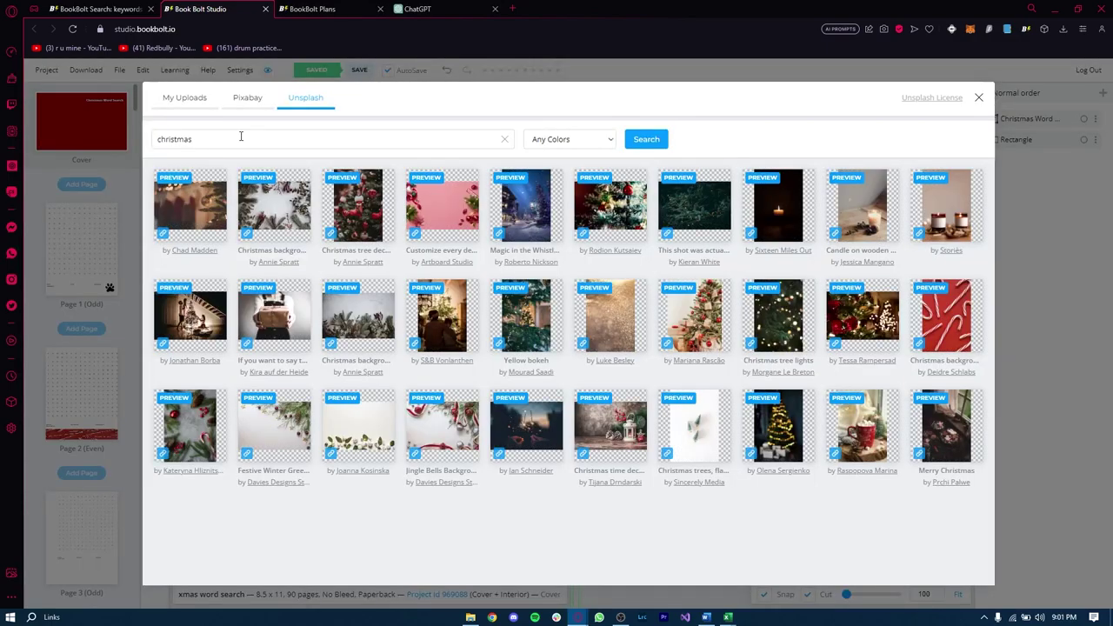
left_click(942, 314)
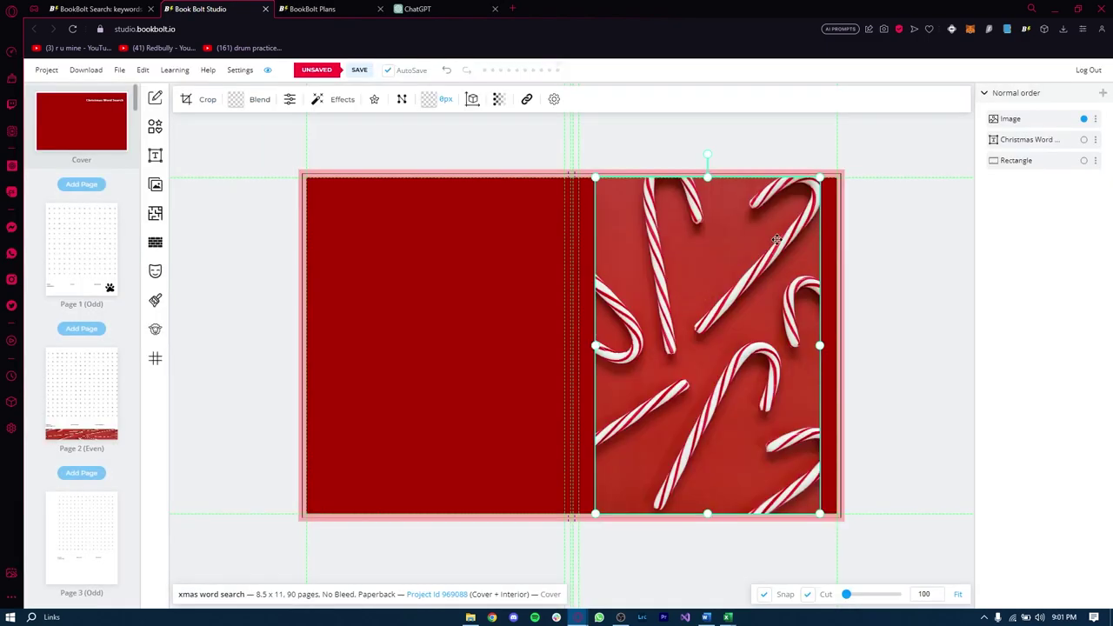
Step: Shrink the candy cane photo to about half the front cover's width and center it beneath the title
left_click_drag(820, 178, 733, 311)
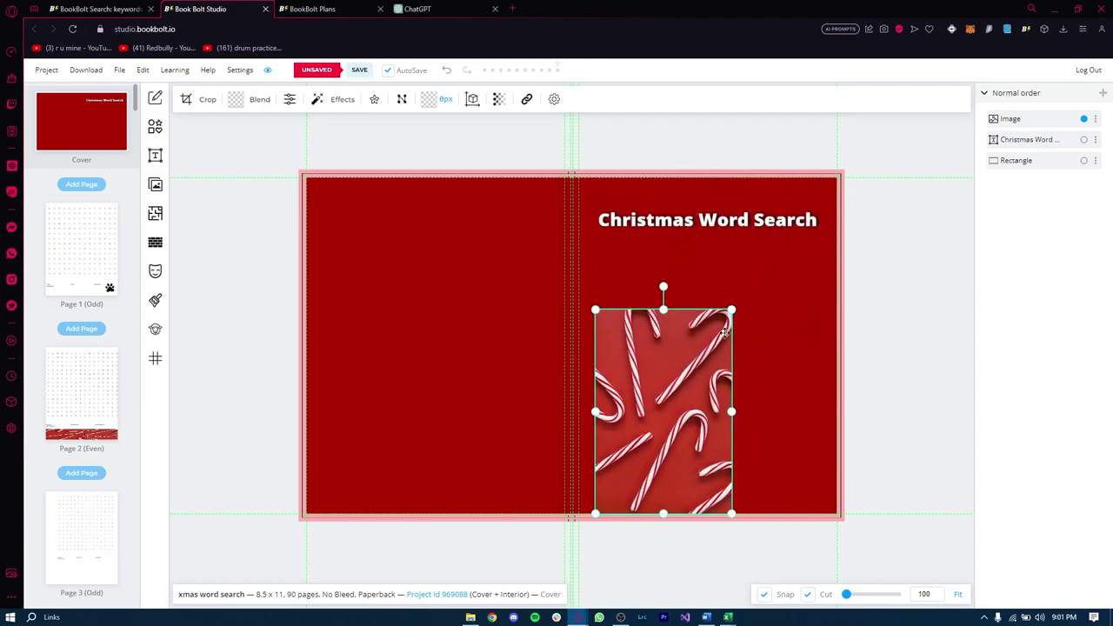
left_click_drag(702, 367, 748, 312)
left_click(945, 261)
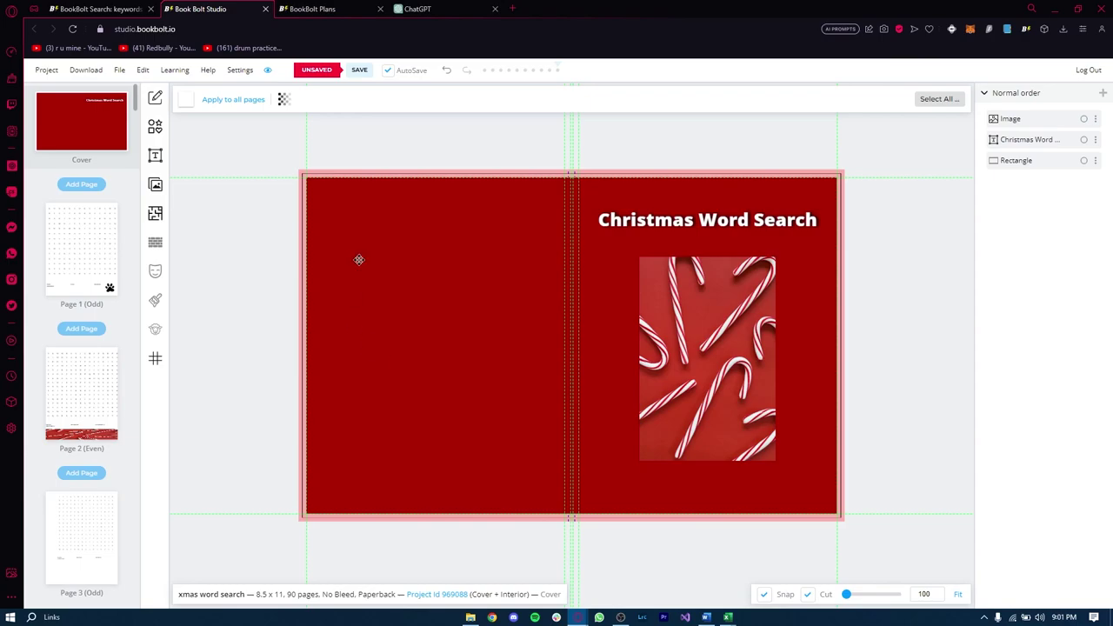
scroll(435, 326, "down", 3)
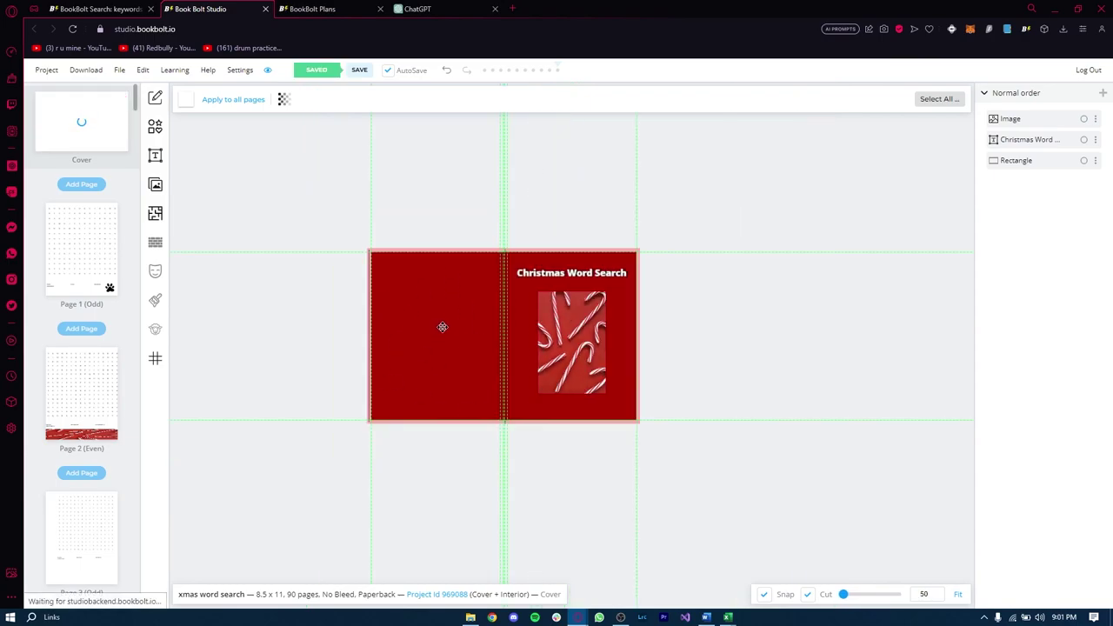
scroll(443, 325, "up", 1)
scroll(442, 326, "up", 1)
scroll(60, 363, "down", 3)
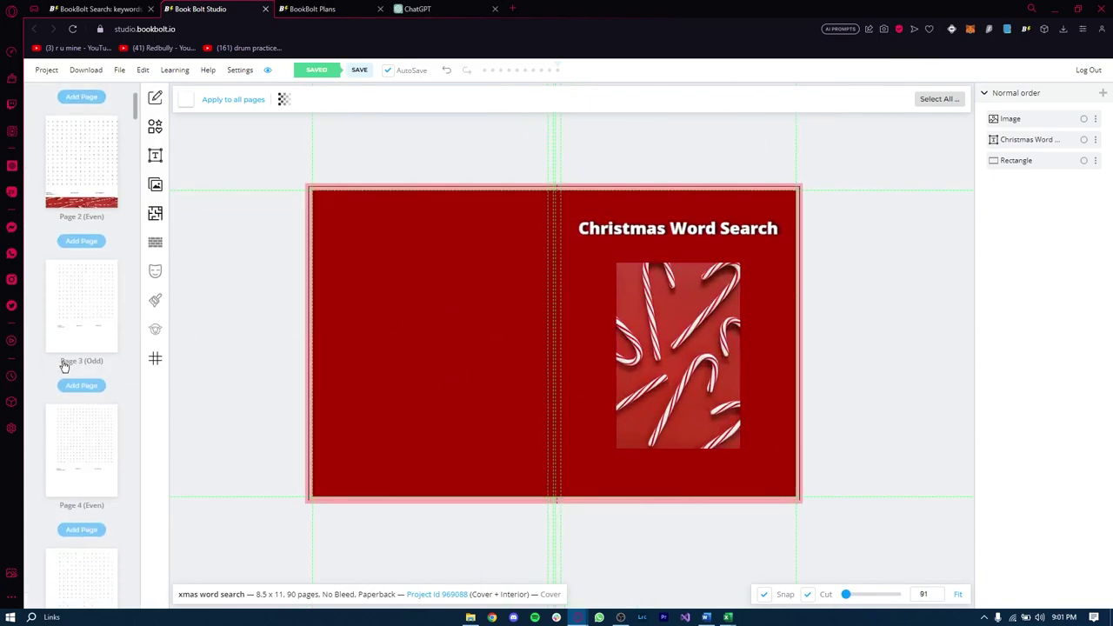
left_click(407, 315)
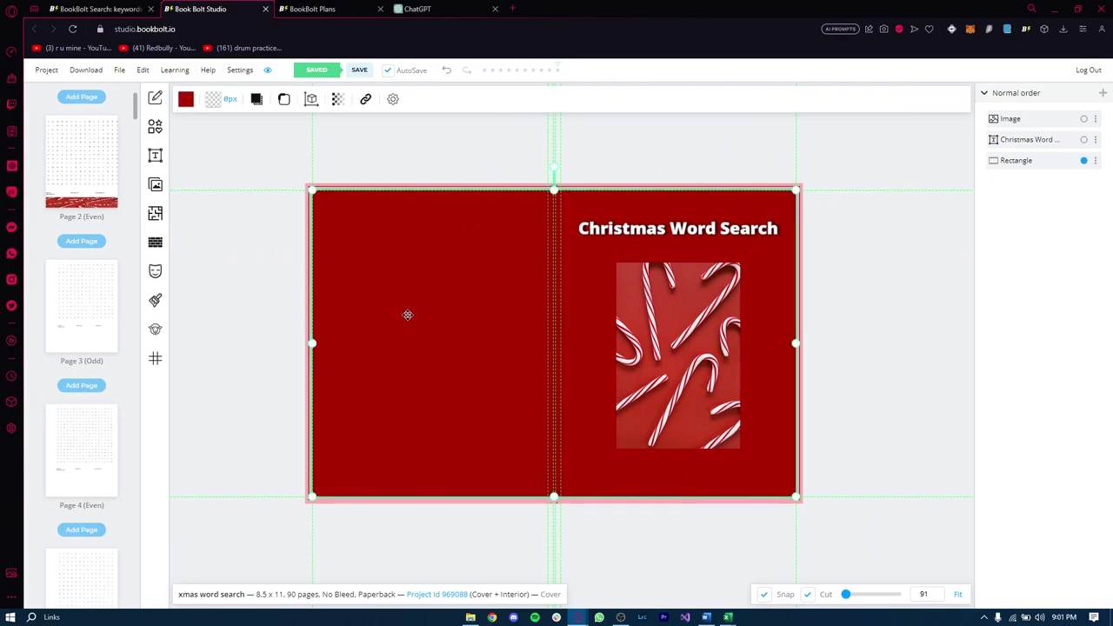
key("ctrl+v")
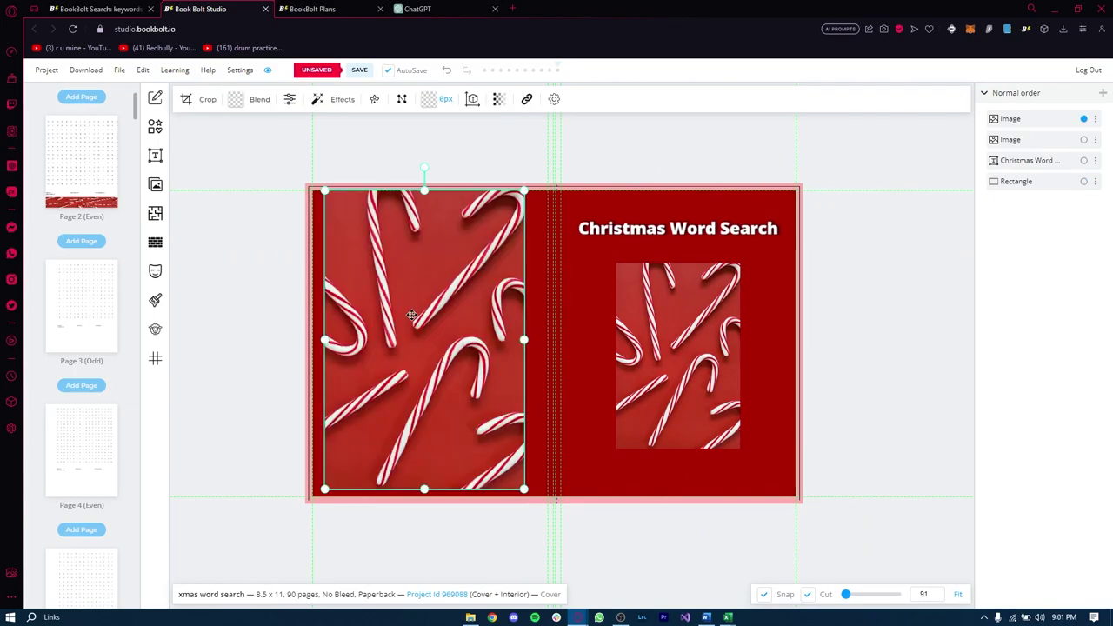
key("Delete")
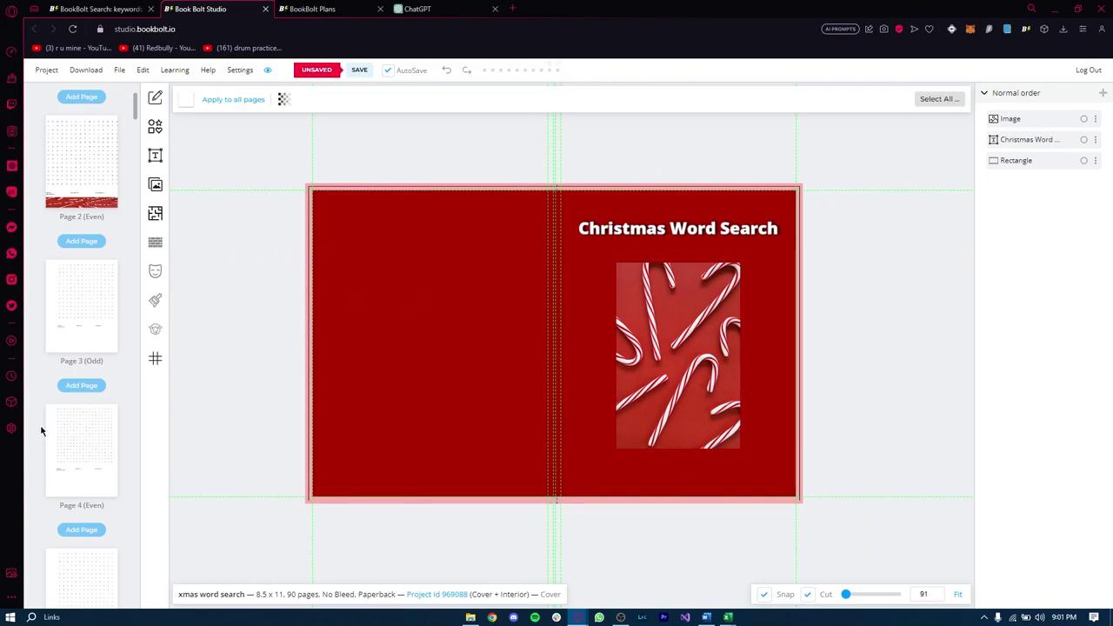
Step: Save the project with the cover changes, cancelling the attempt to leave the cover unsaved
left_click(97, 450)
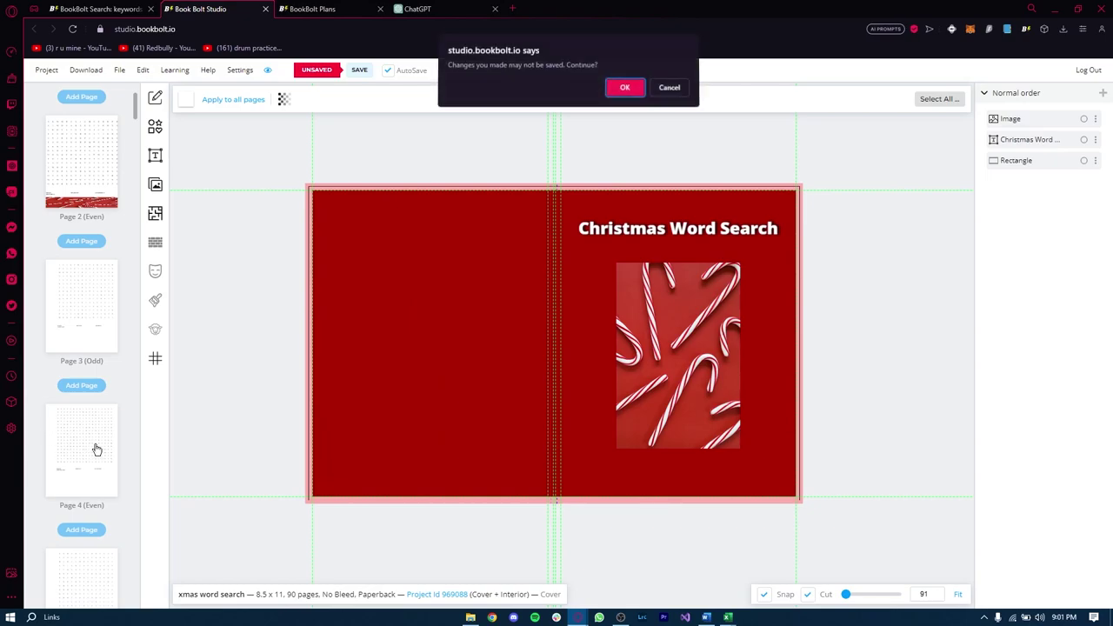
left_click(668, 88)
left_click(360, 70)
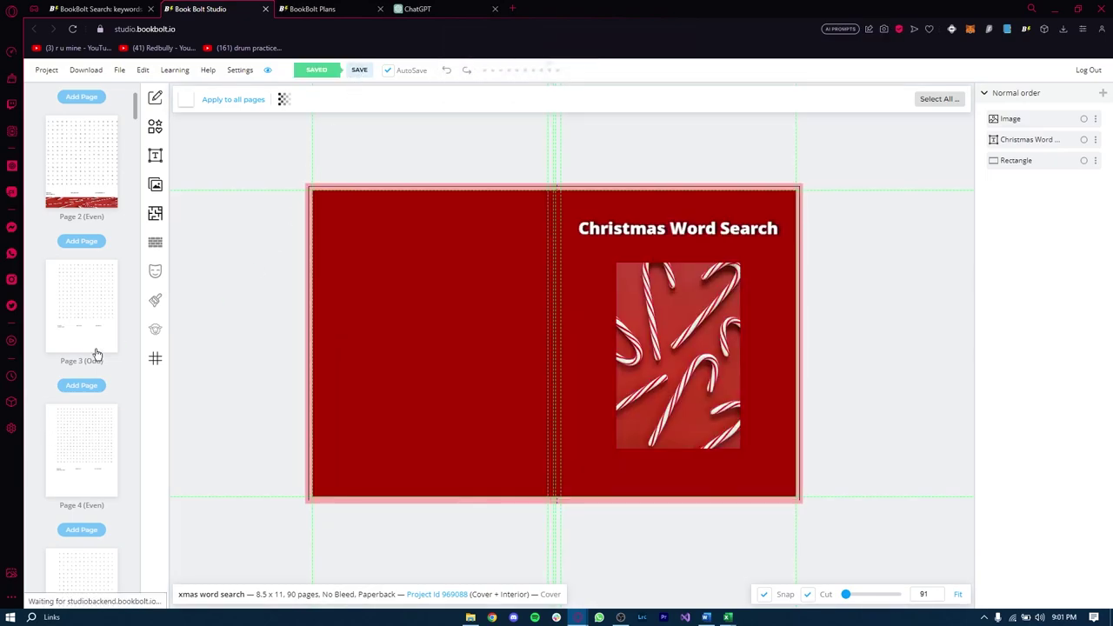
Step: Copy the word search puzzle from interior page 4 and paste it onto the cover
left_click(86, 442)
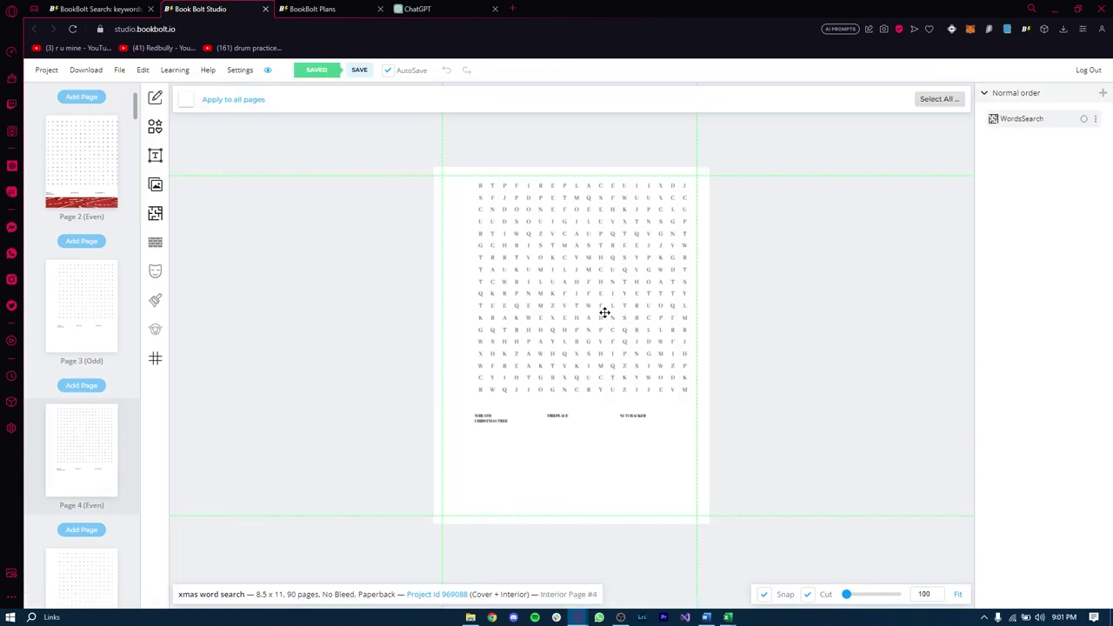
left_click(601, 313)
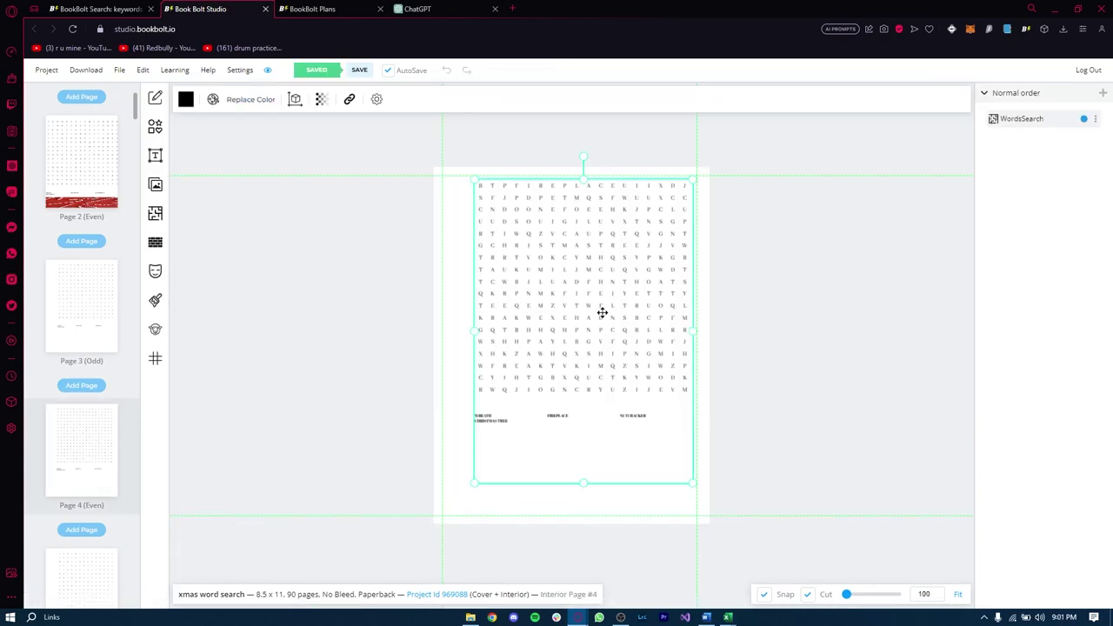
scroll(85, 150, "up", 3)
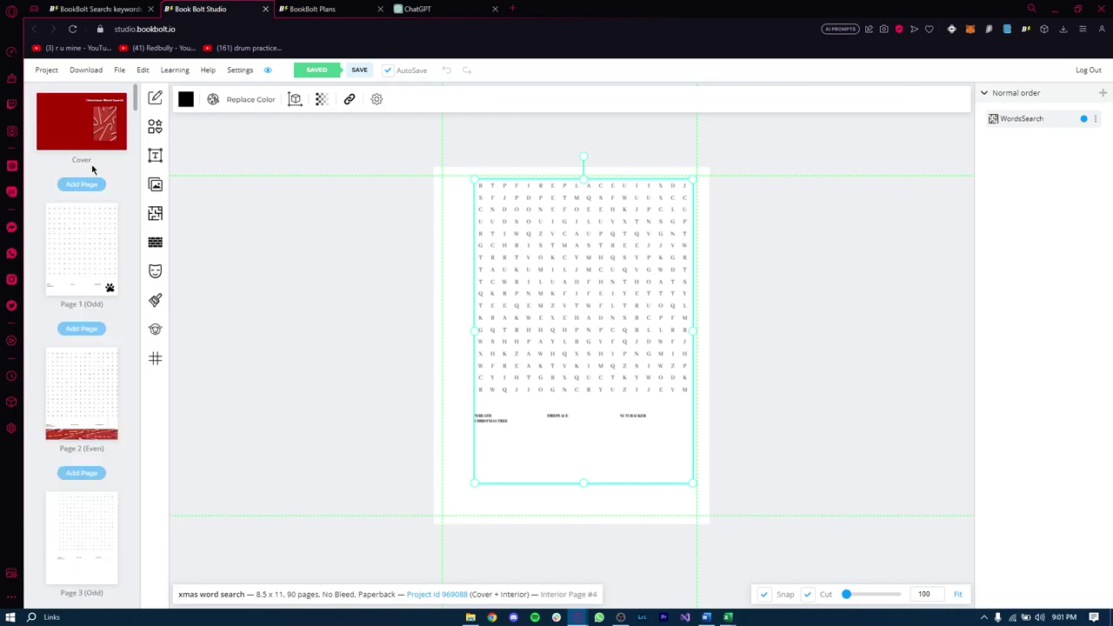
left_click(94, 121)
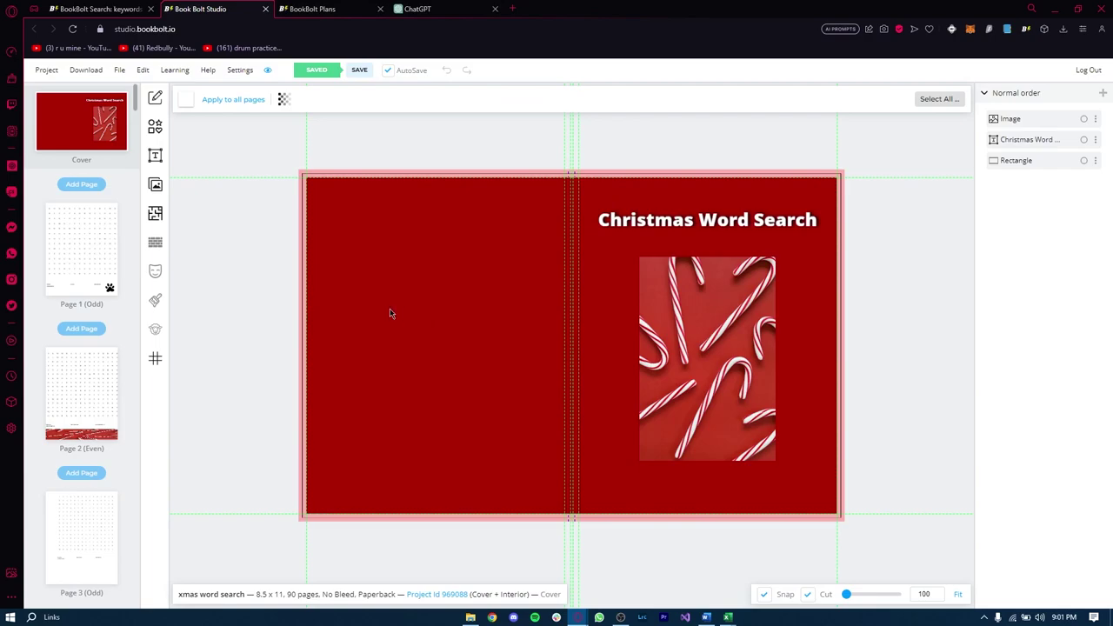
key("ctrl+v")
Step: Enlarge the pasted word search puzzle to span the back cover's width and position it within the back cover's edges
left_click_drag(475, 291, 450, 310)
left_click_drag(525, 495, 569, 539)
key("Escape")
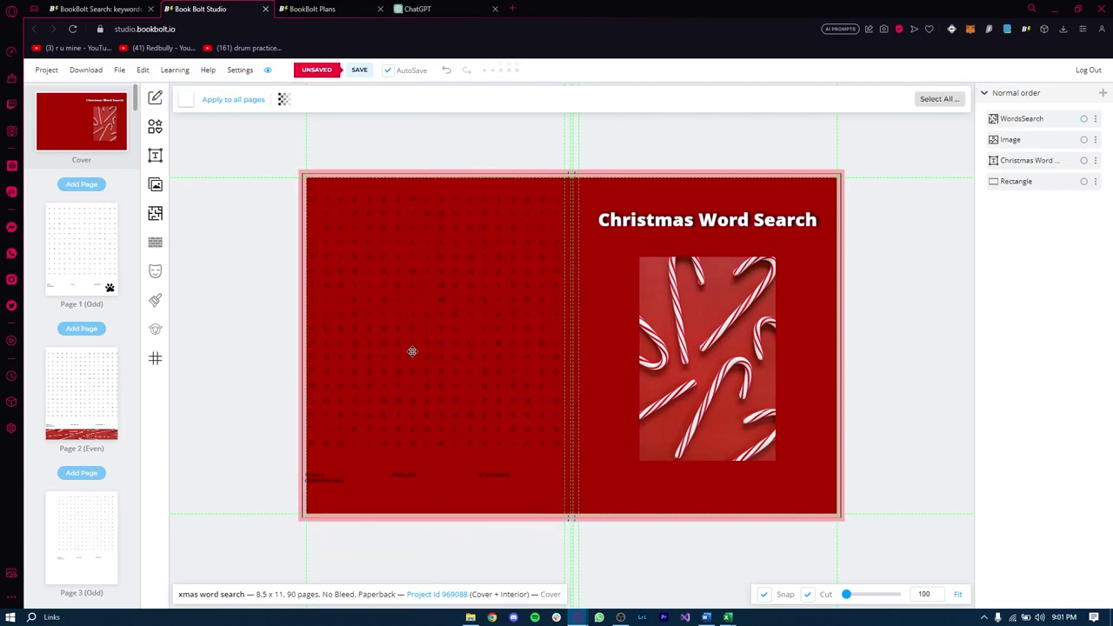
mouse_move(489, 339)
left_mouse_down()
mouse_move(502, 335)
mouse_move(493, 334)
left_mouse_up()
left_click(303, 308)
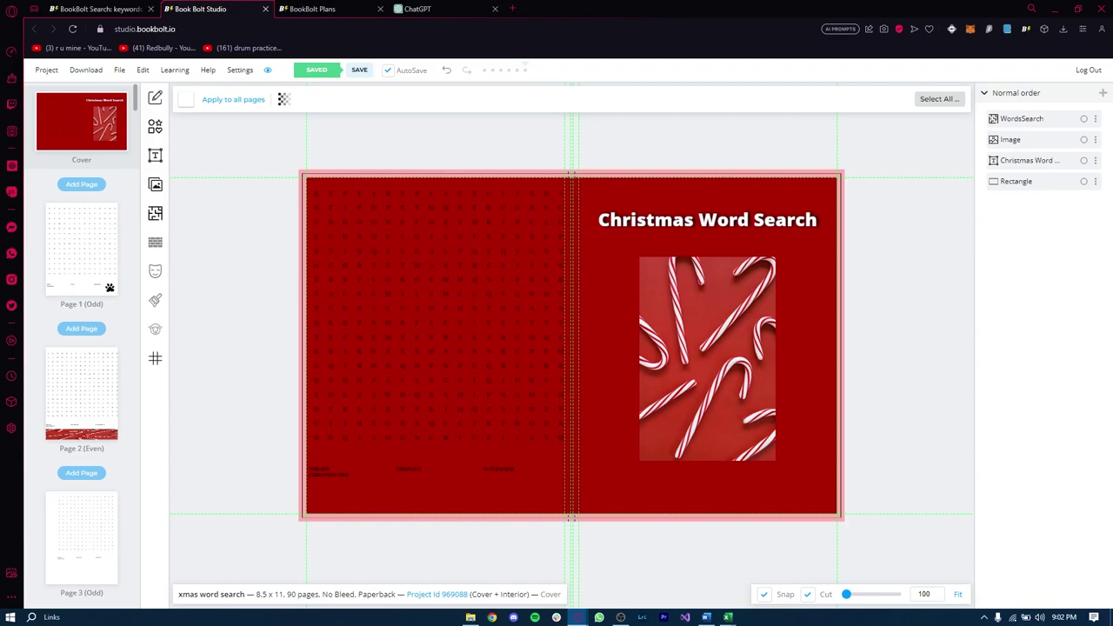
Step: Start downloading the current project in RGB for eBooks
left_click(82, 69)
left_click(143, 70)
left_click(86, 69)
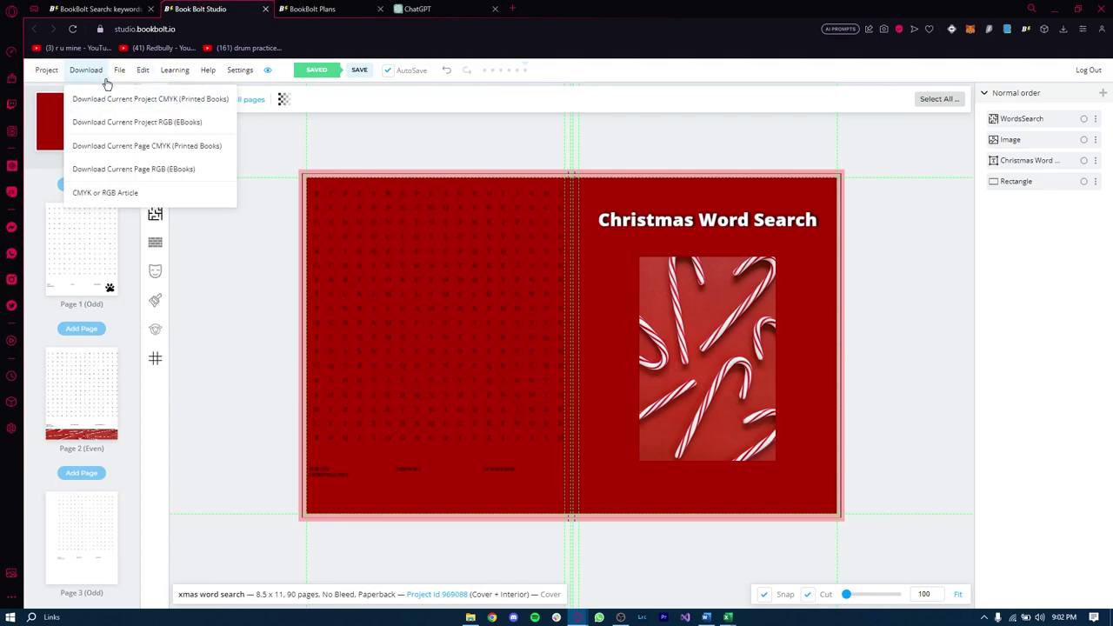
left_click(199, 129)
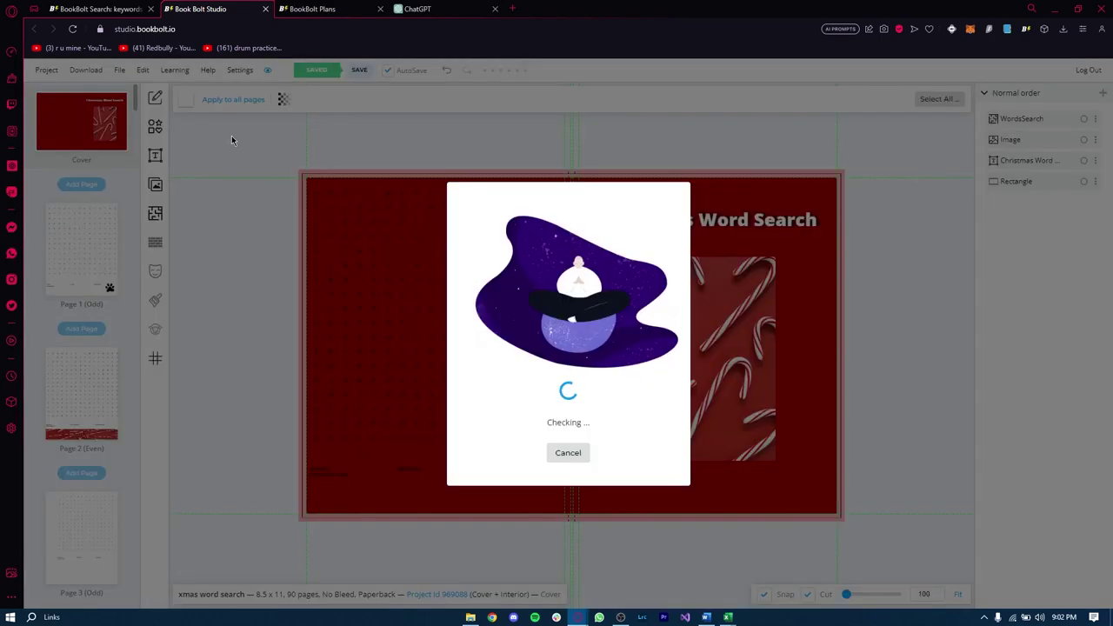